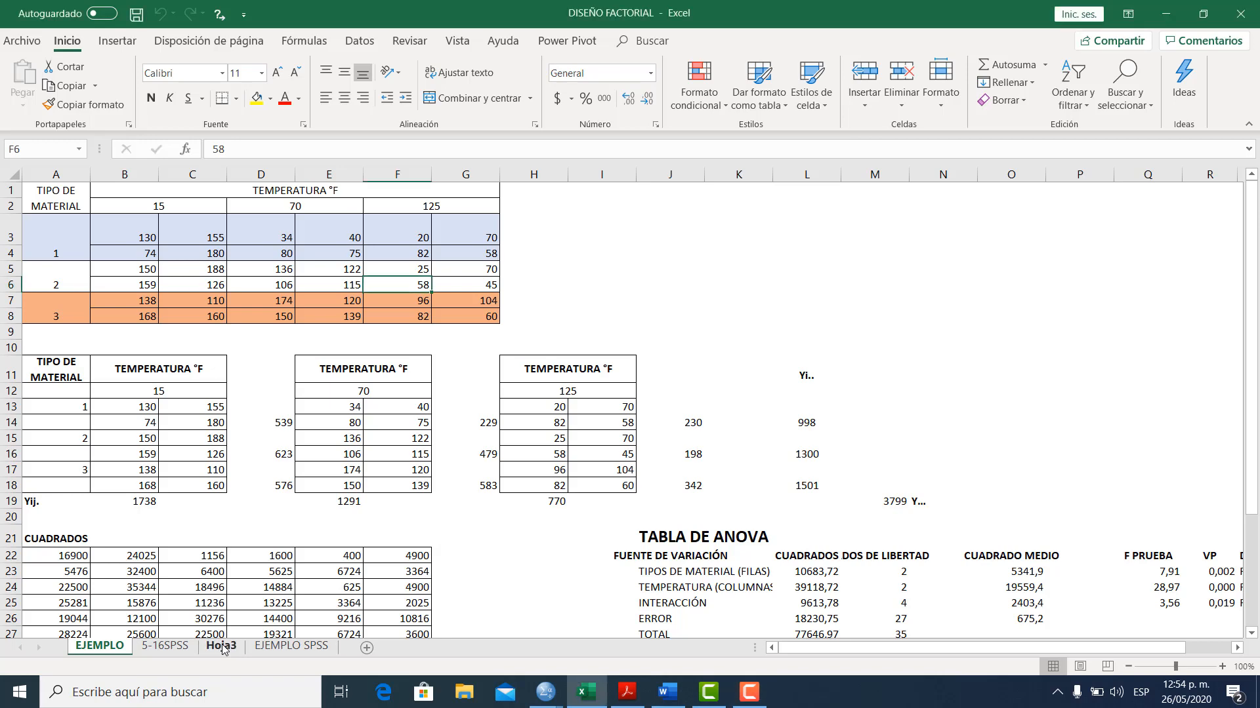
Look through the Hoja3, 5-16SPSS and EJEMPLO sheets of the workbook, ending on the EJEMPLO SPSS sheet
left_click(221, 647)
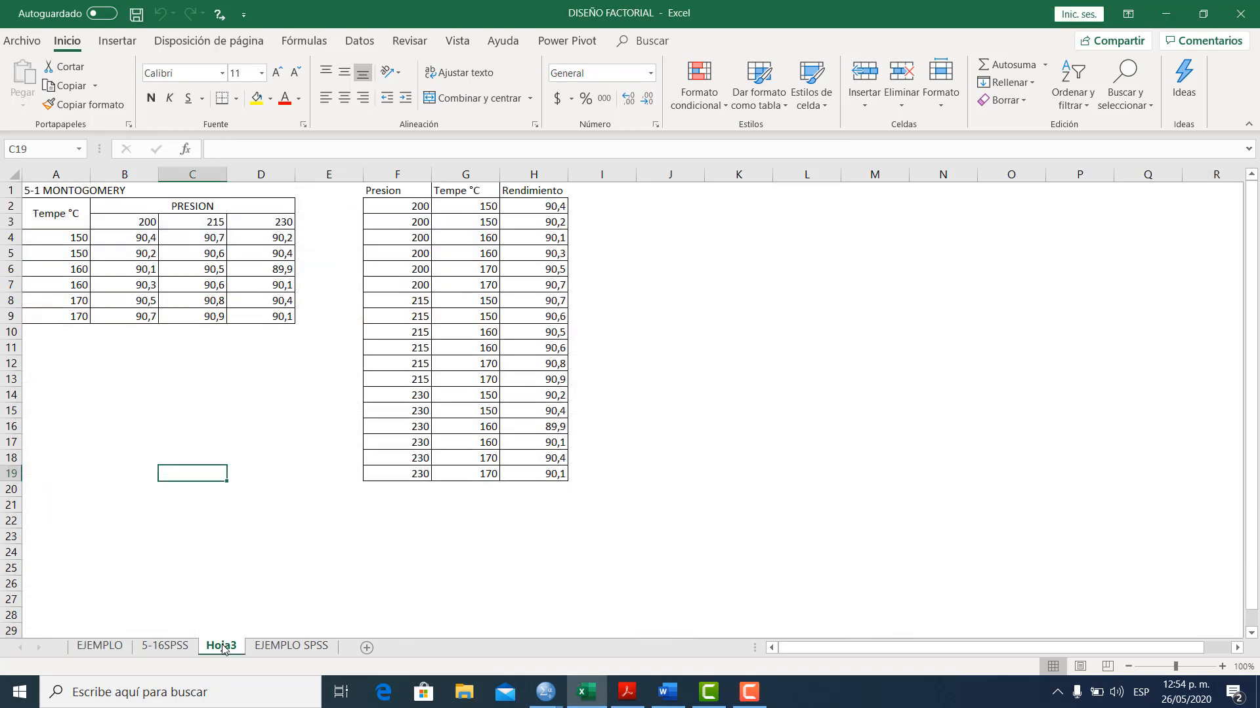
left_click(160, 647)
left_click(255, 648)
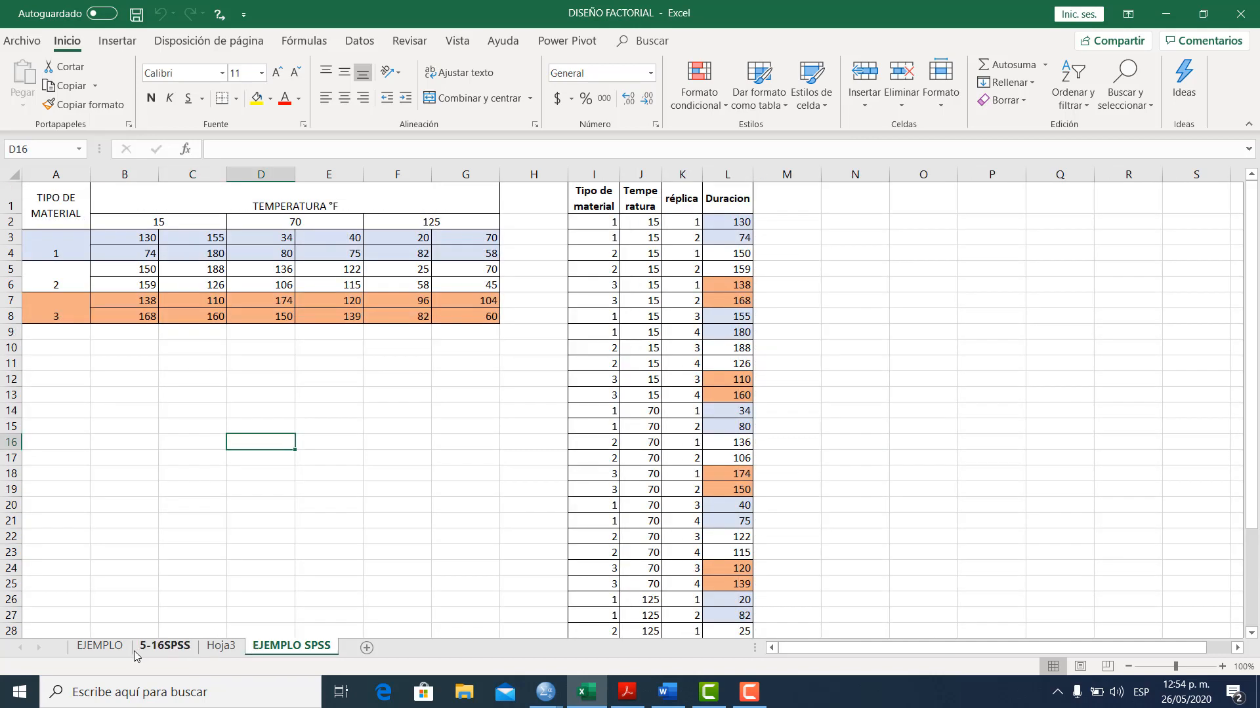
left_click(101, 646)
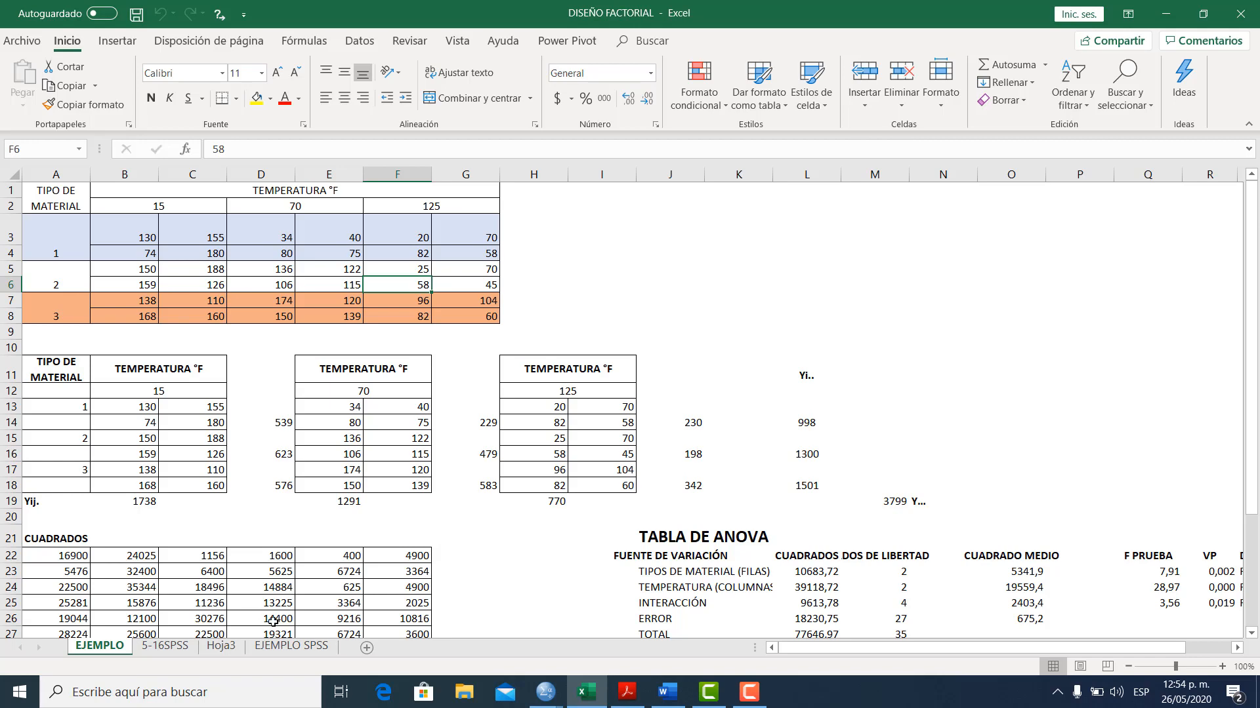
left_click(280, 651)
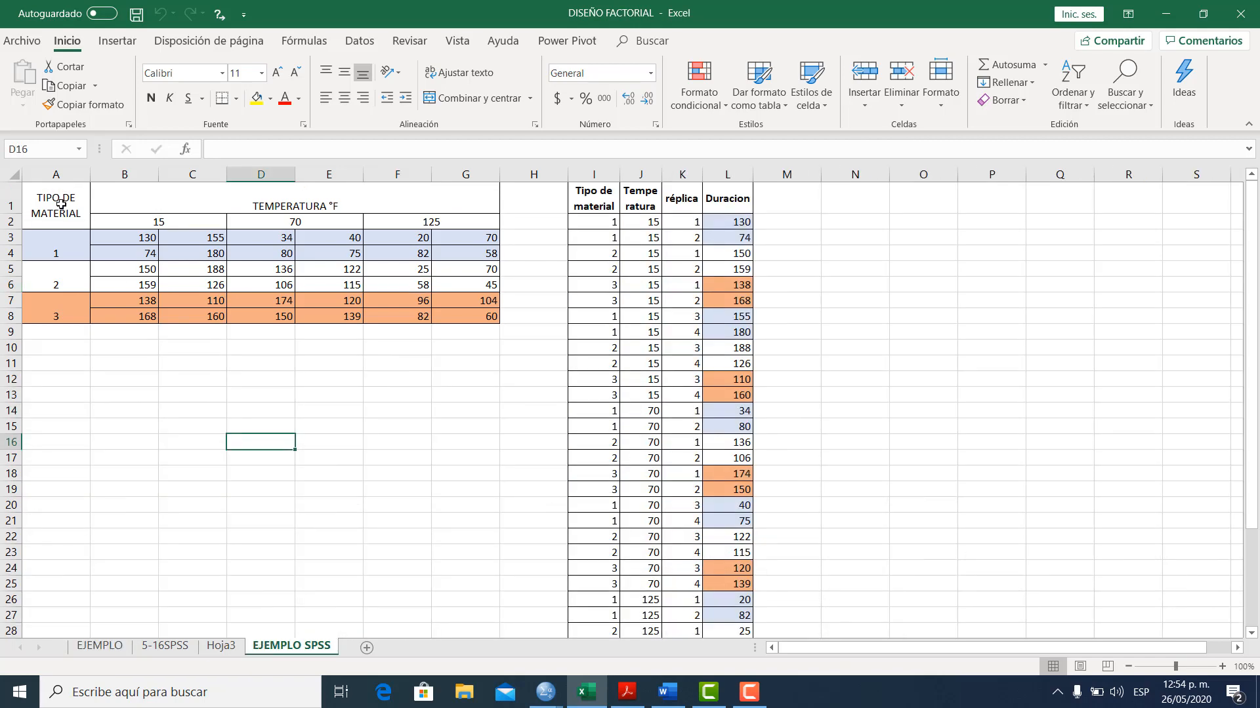
Examine the material and temperature table A1:G8 and how its values are arranged in the Tipo de material, Temperatura, réplica and Duracion columns
left_click_drag(61, 205, 365, 317)
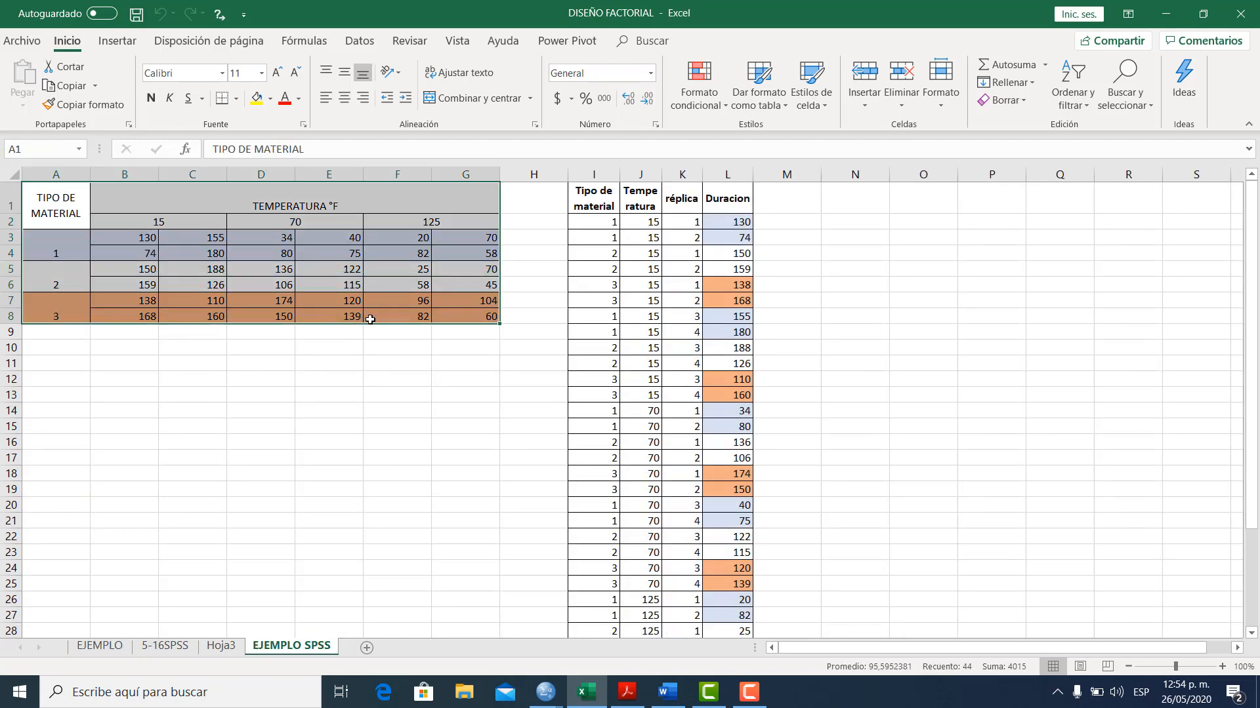
left_click(598, 193)
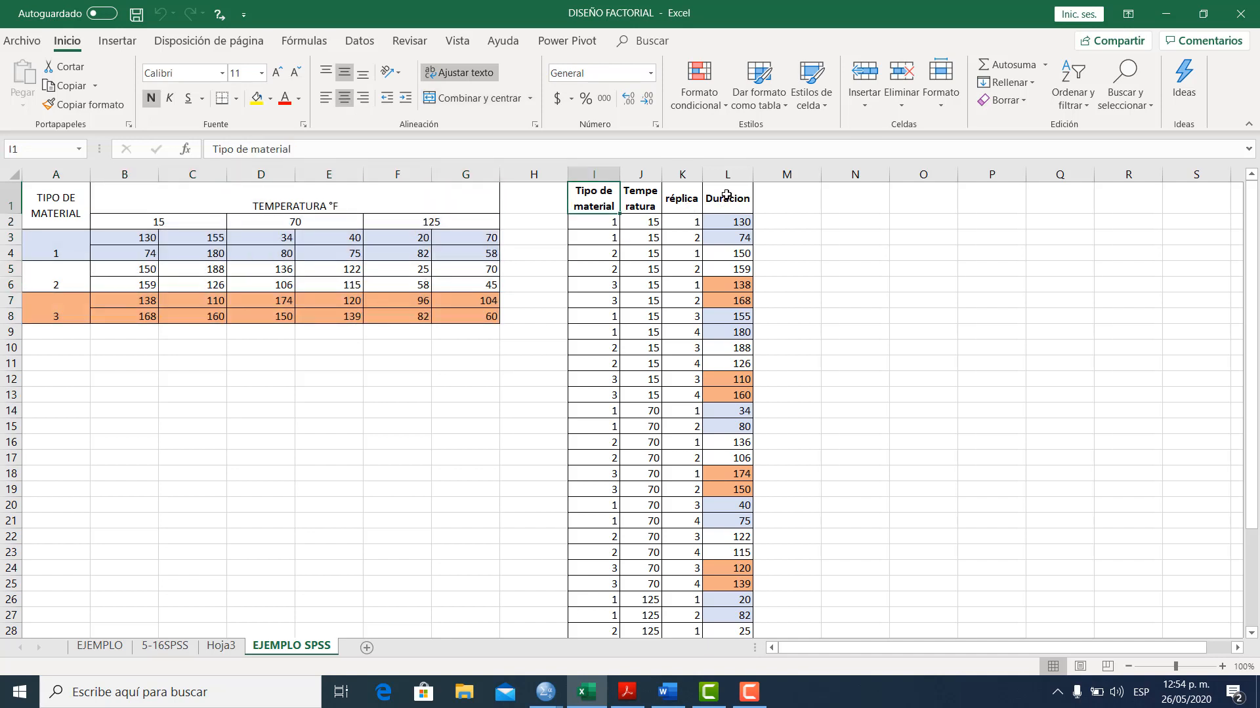
left_click(588, 227)
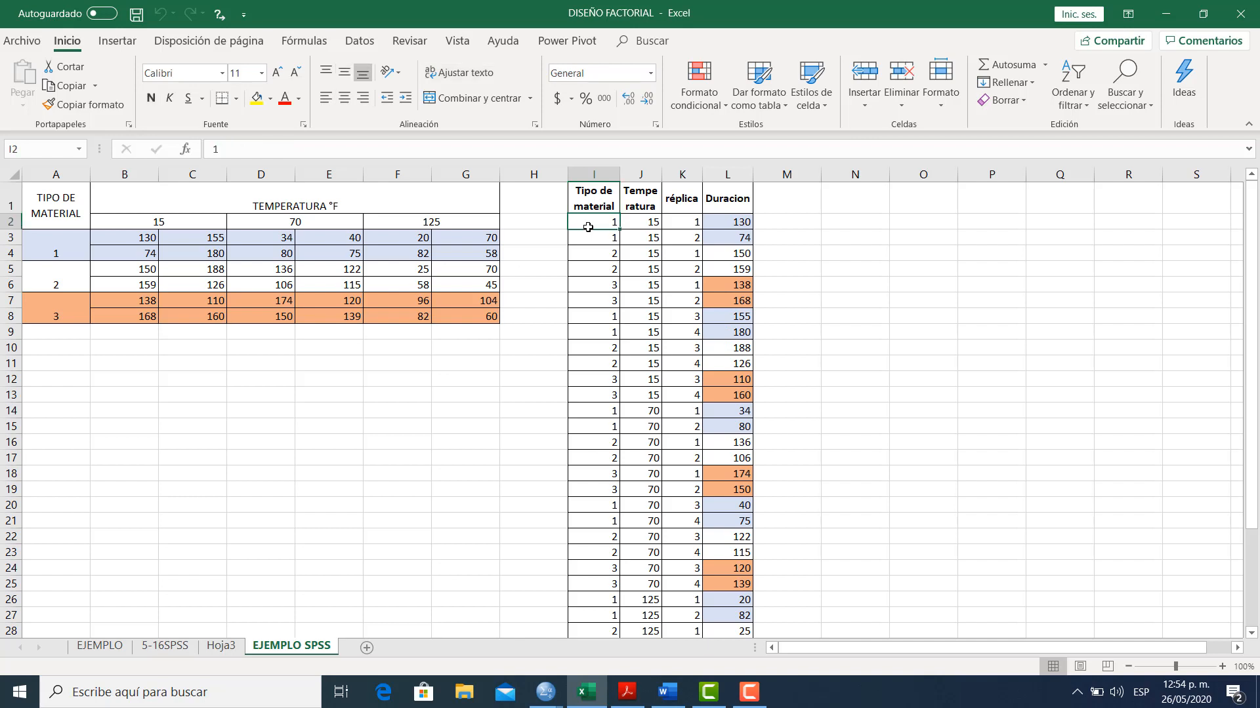
left_click(632, 225)
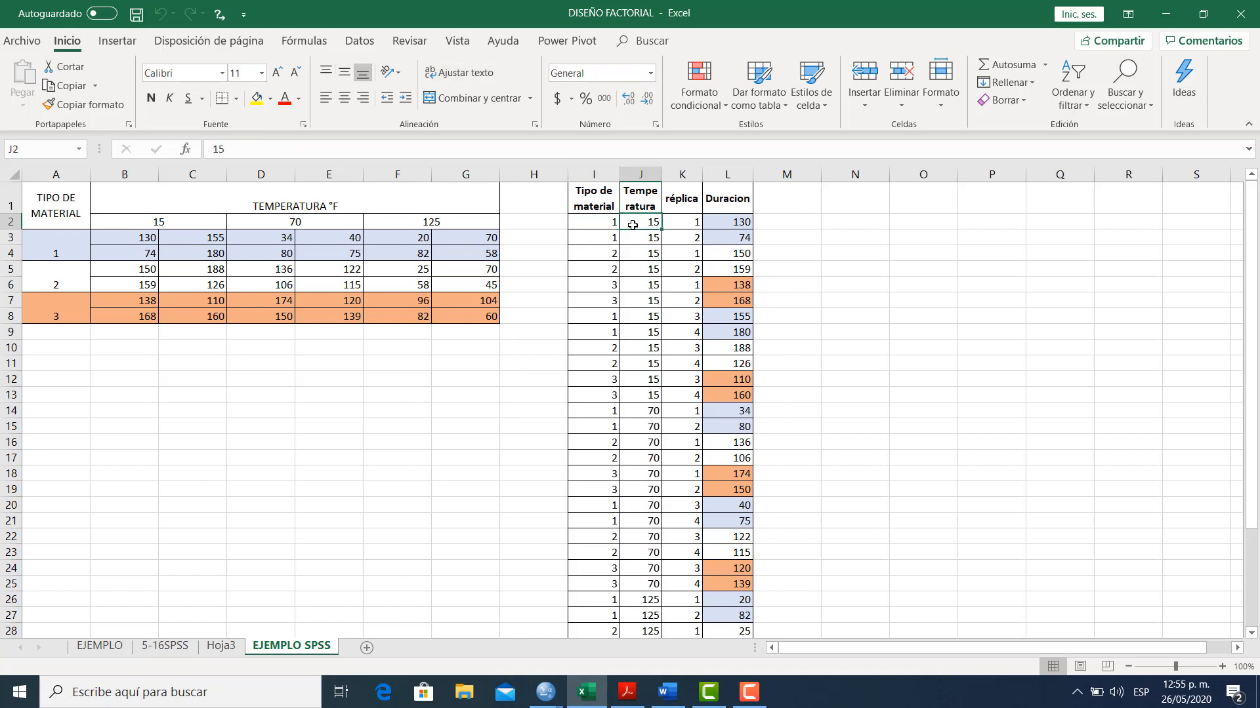
left_click(677, 223)
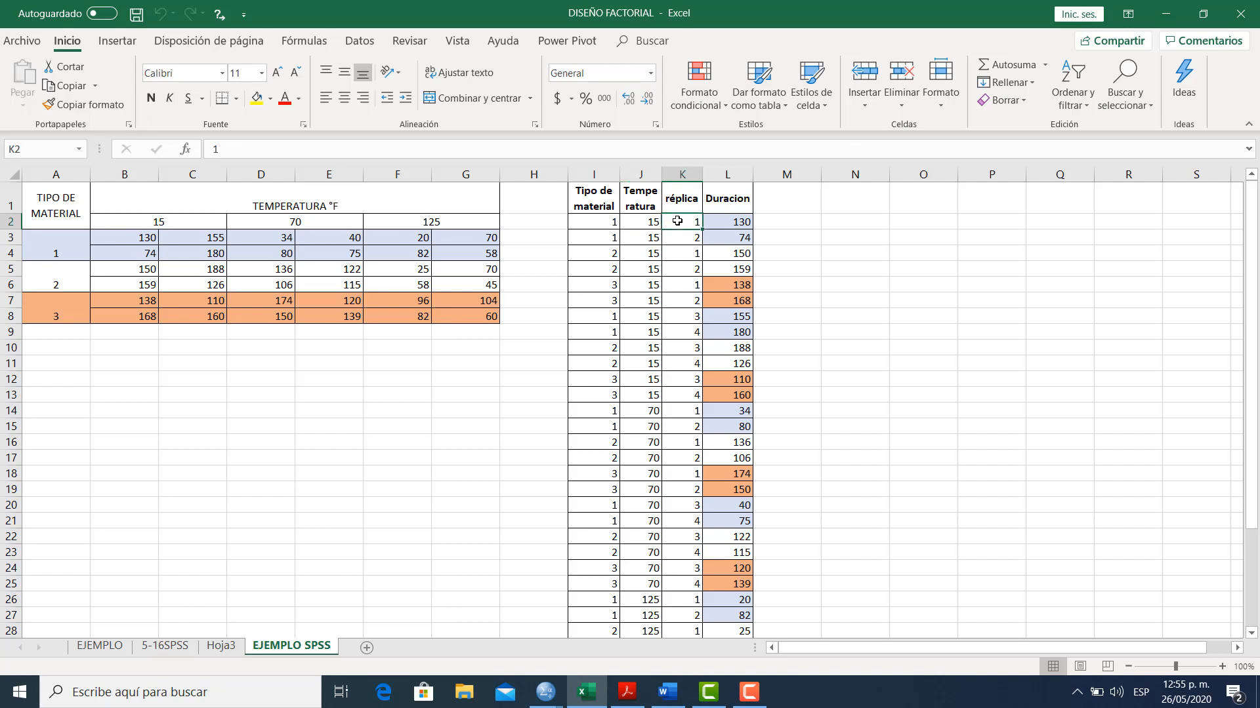
left_click(679, 241)
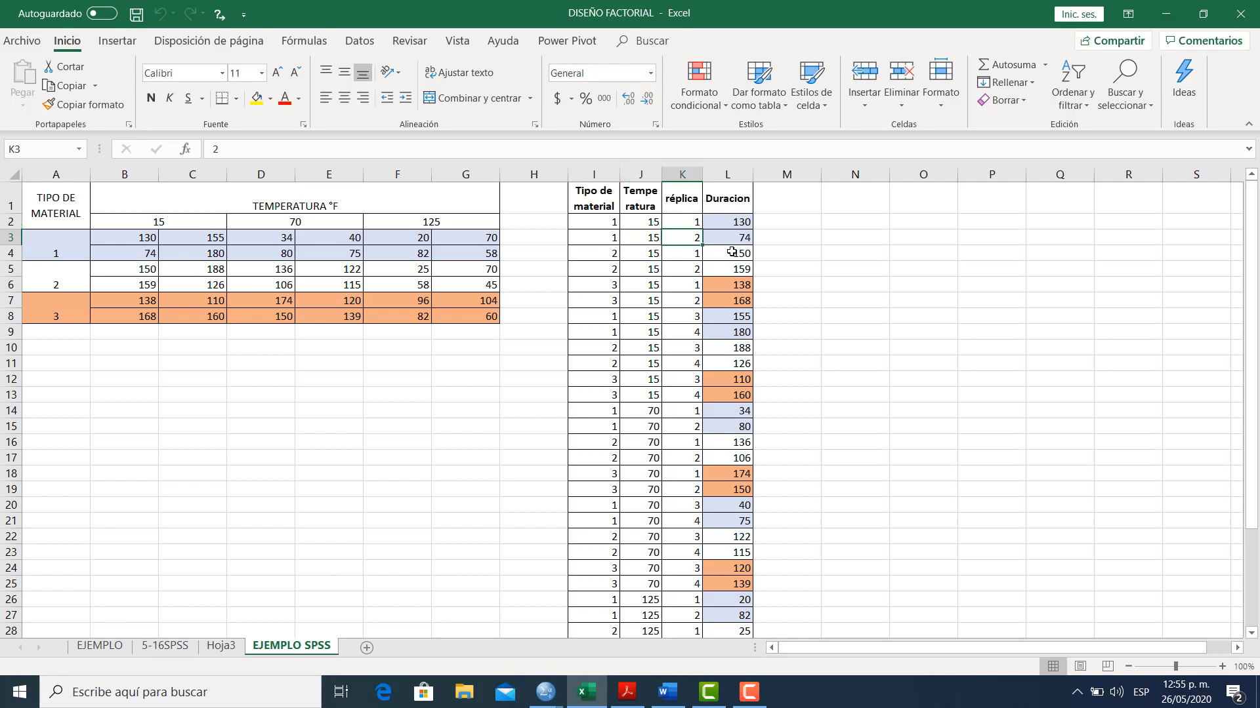
left_click(725, 198)
left_click(724, 228)
left_click(729, 265)
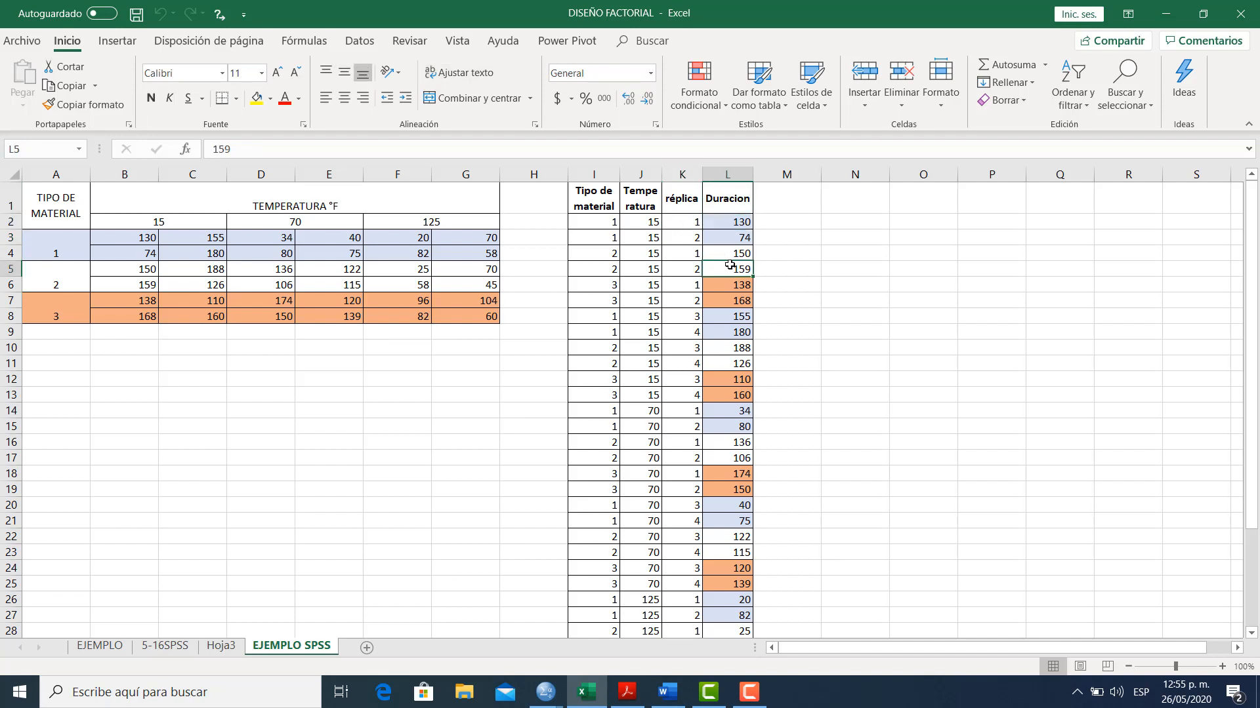
Copy the data rows I2:L37 of the four-column list, without its headings
left_click(585, 221)
left_click_drag(584, 221, 729, 592)
key("ctrl+c")
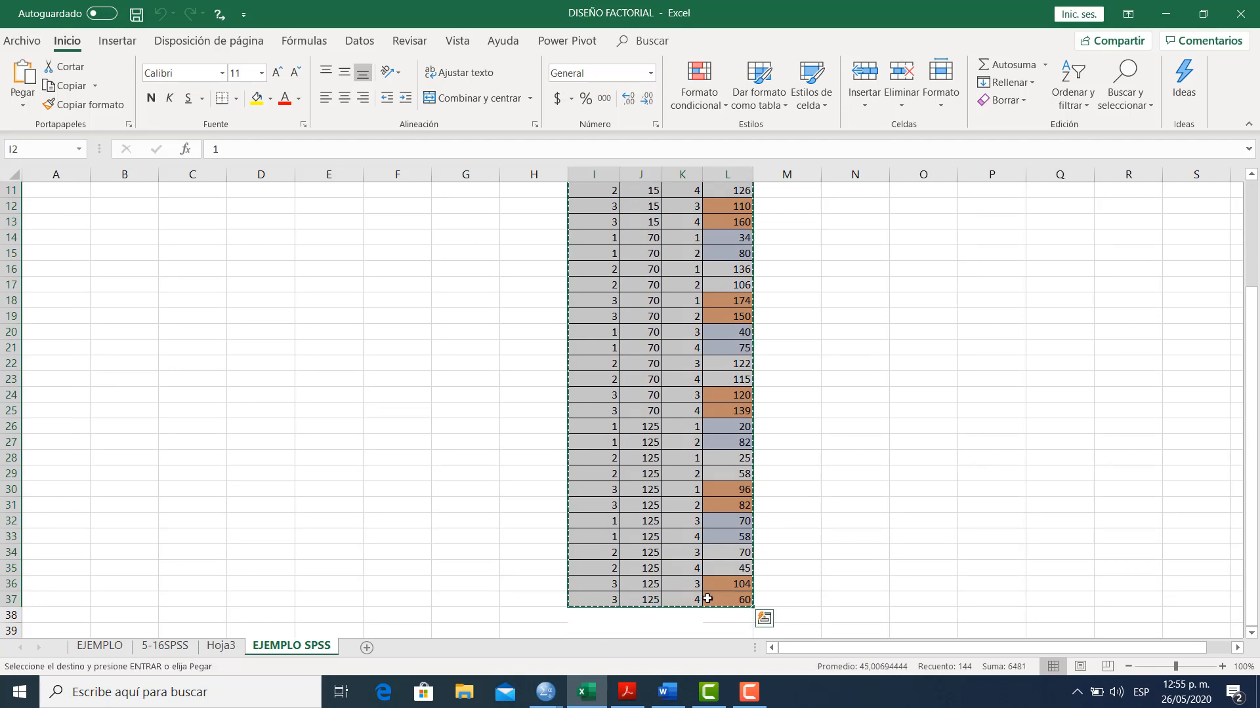
Switch to the untitled SPSS data editor and paste the copied data starting in the first cell
left_click(546, 692)
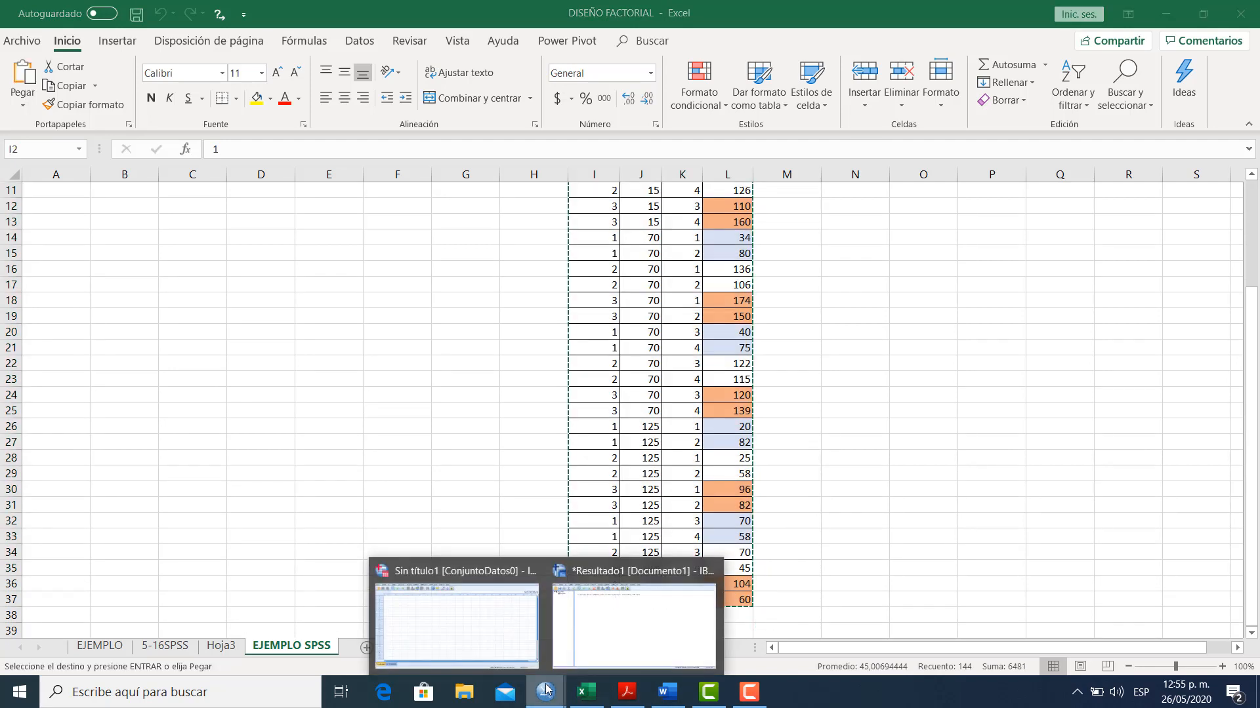
left_click(511, 649)
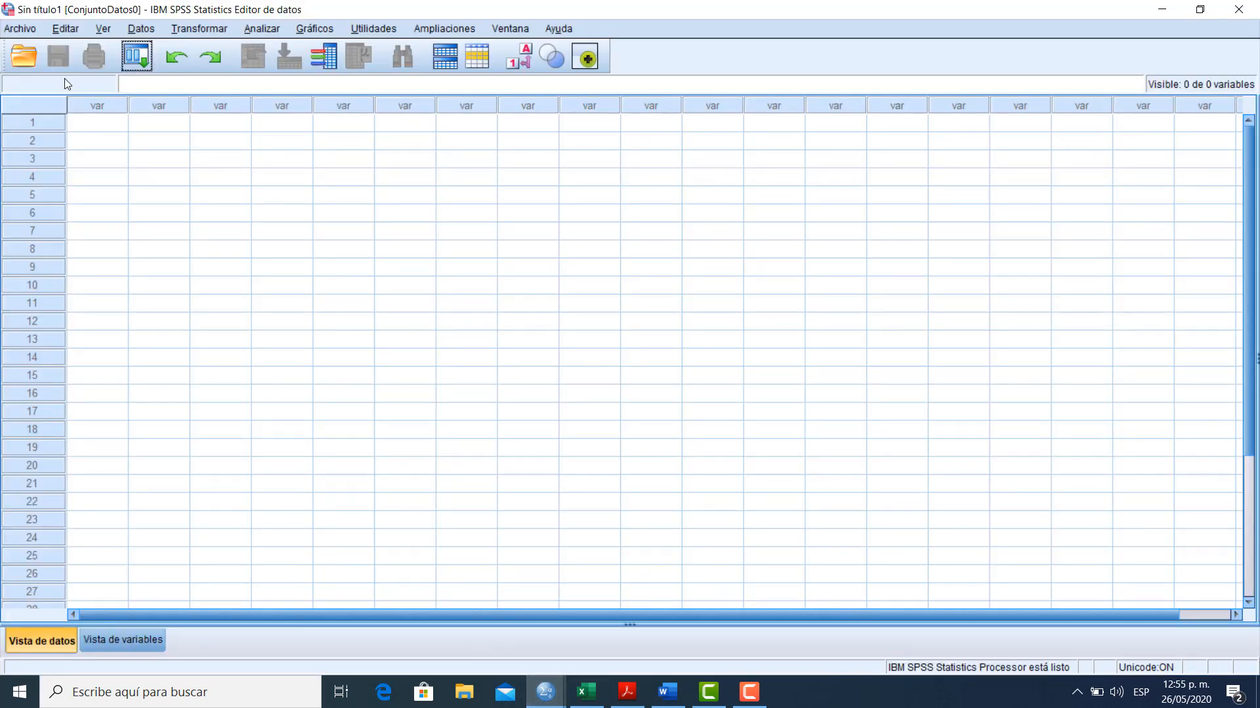
left_click(96, 121)
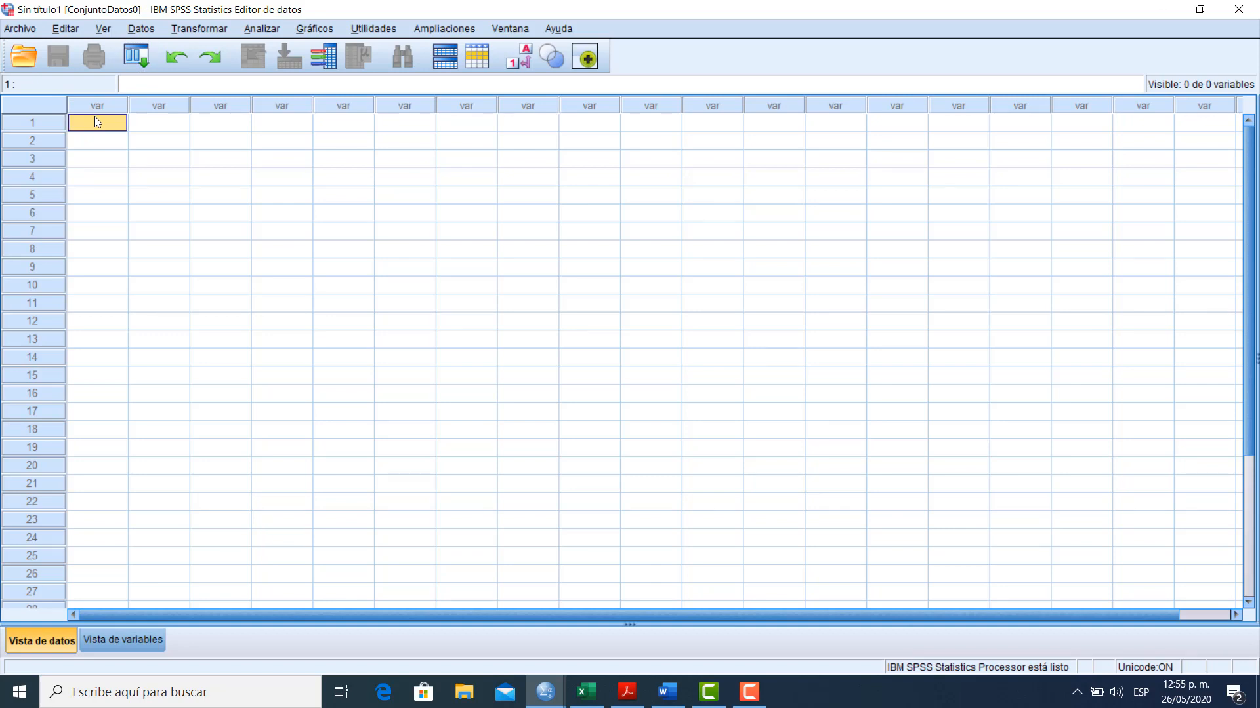
key("ctrl+v")
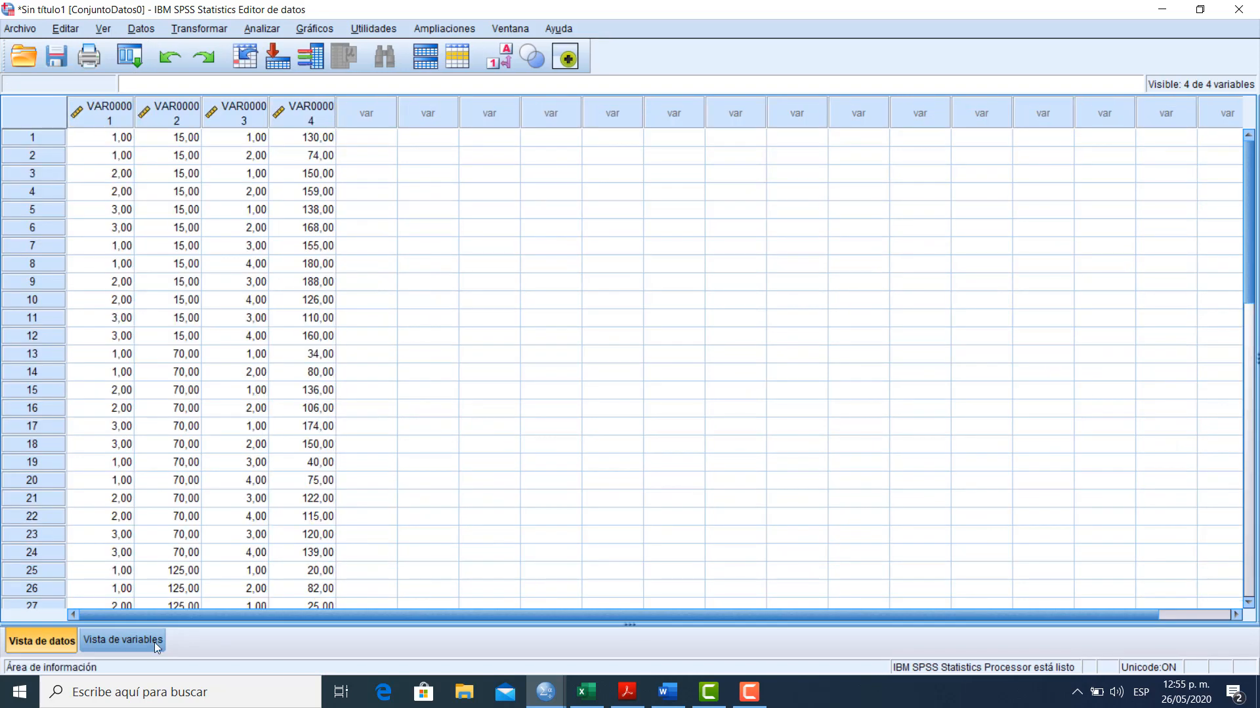
Show the variable definitions in SPSS, check the list's column headings in Excel and return to SPSS
left_click(104, 639)
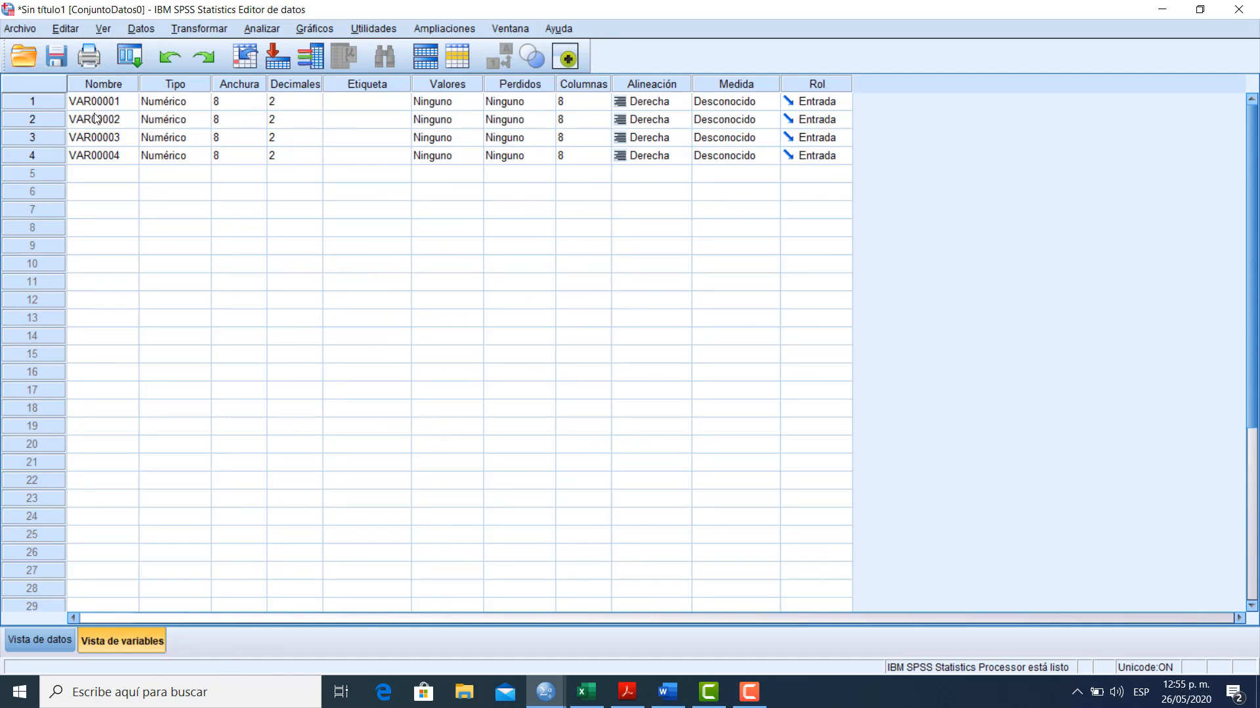
left_click(584, 698)
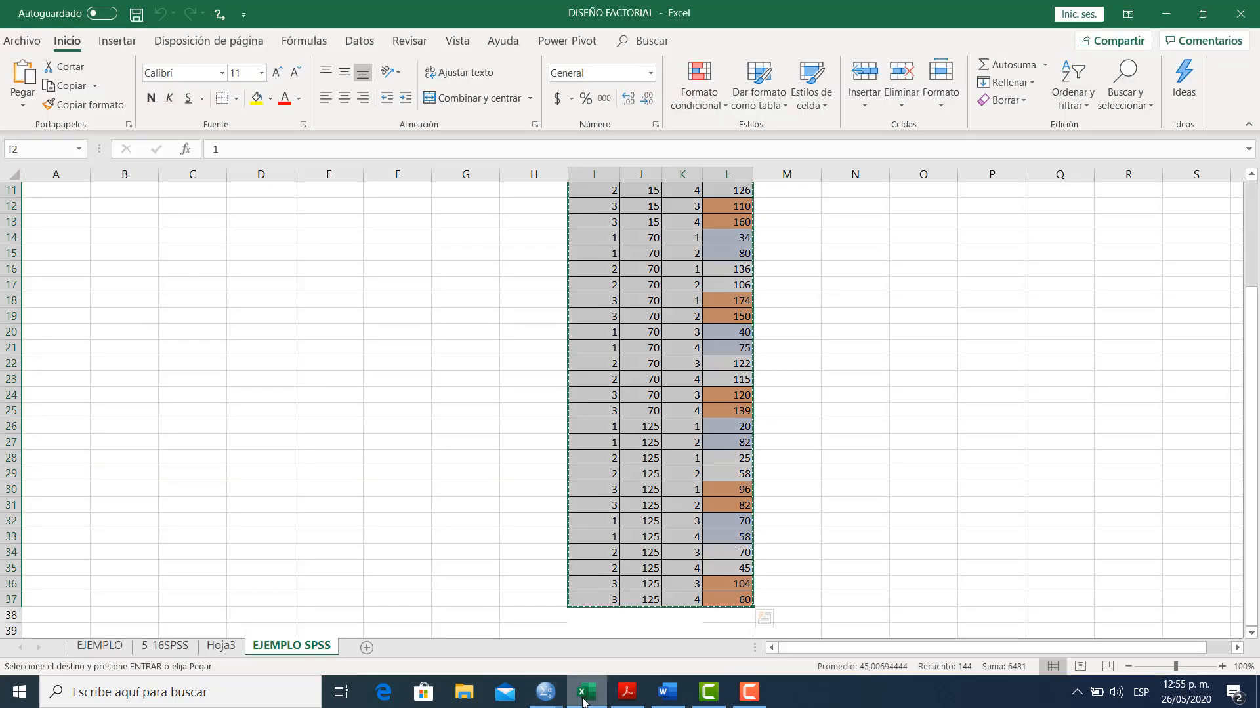
left_click_drag(1254, 335, 1255, 308)
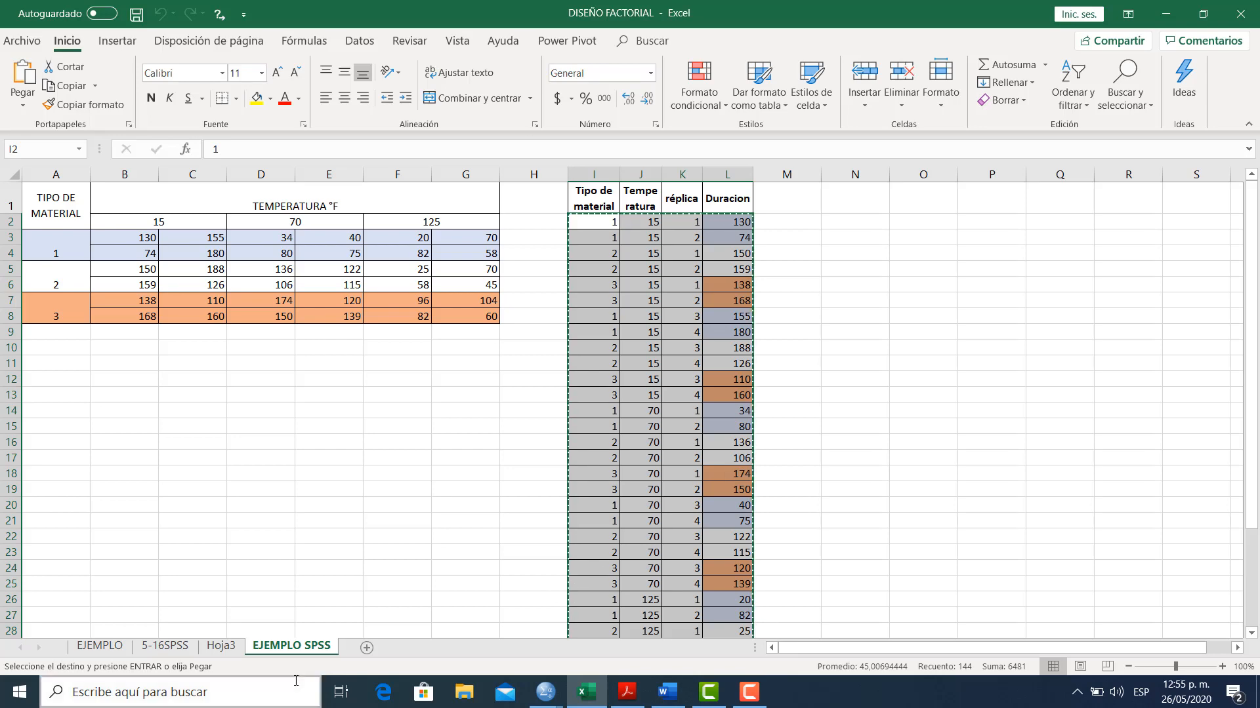
mouse_move(658, 703)
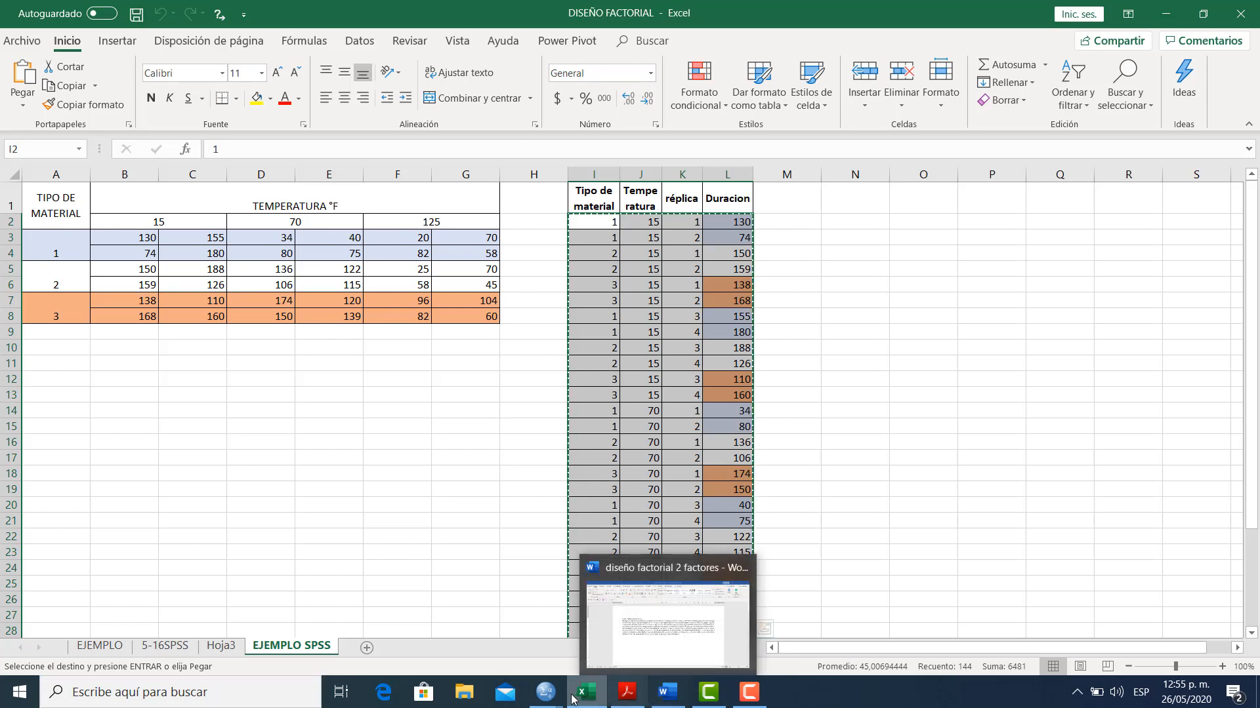
left_click(582, 696)
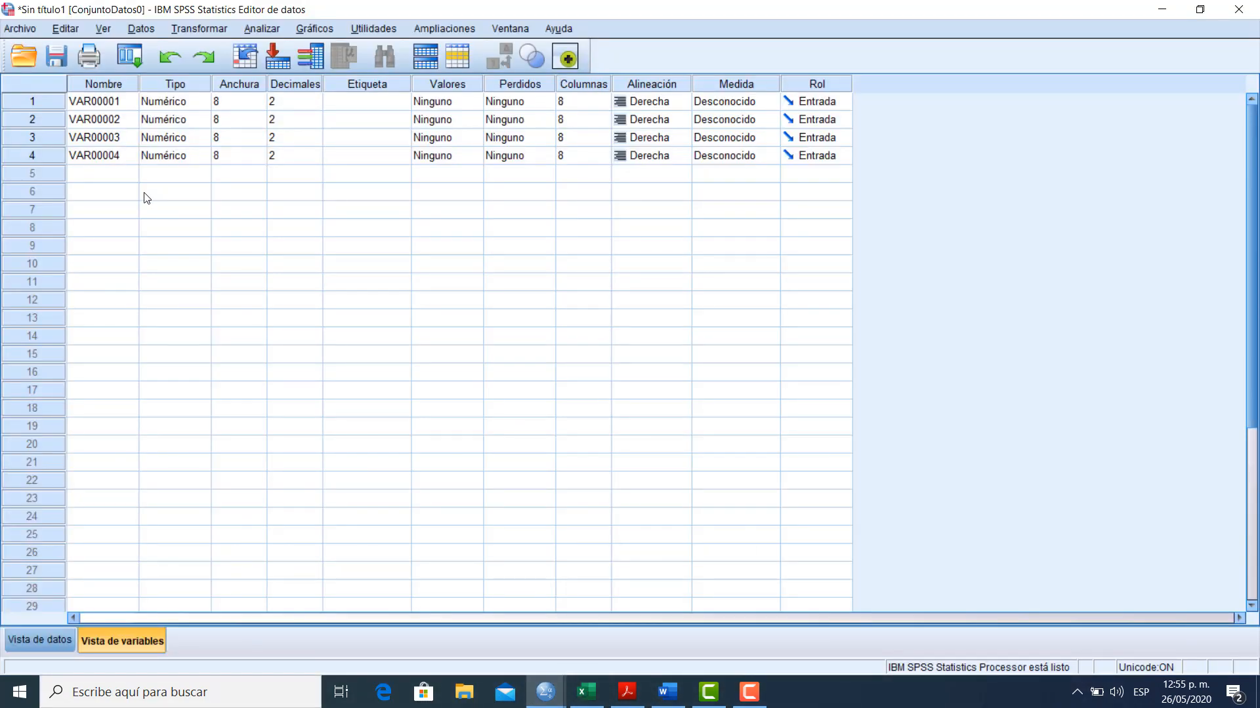
Rename the four variables, in order, as Material, Temperatura, Réplica and Duración
left_click(105, 103)
type("Material")
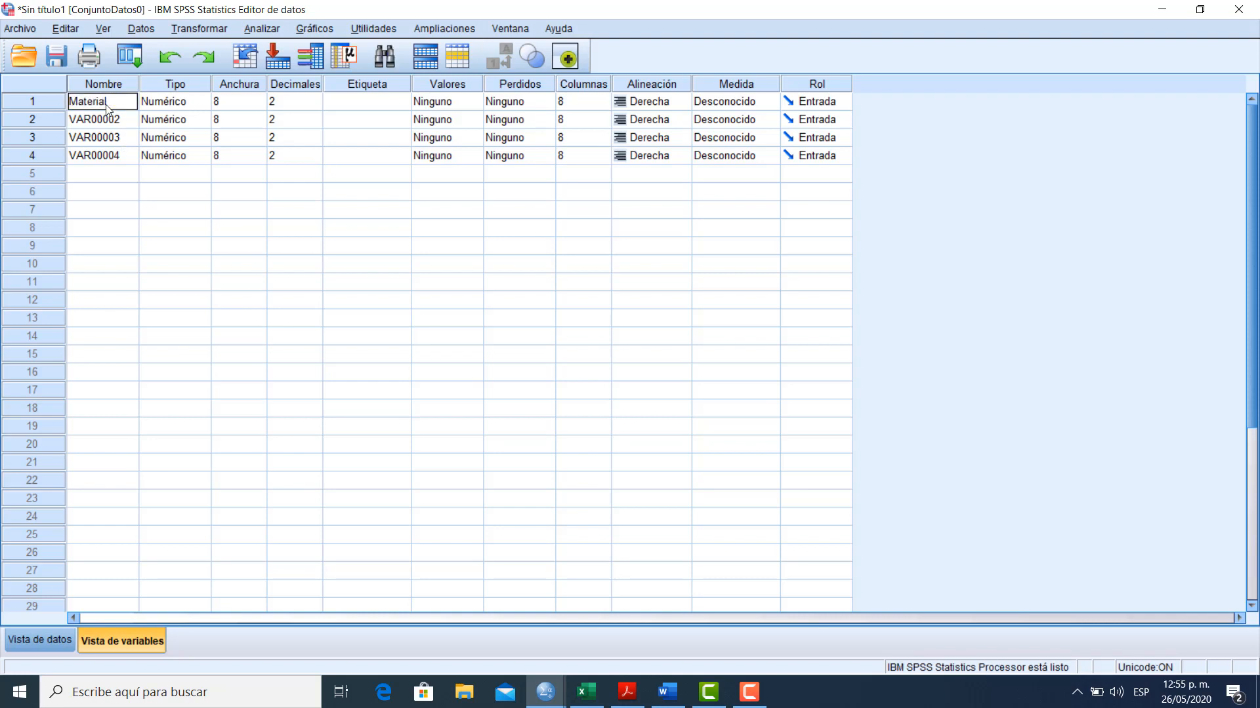
key("Return")
type("Temperatura")
key("Return")
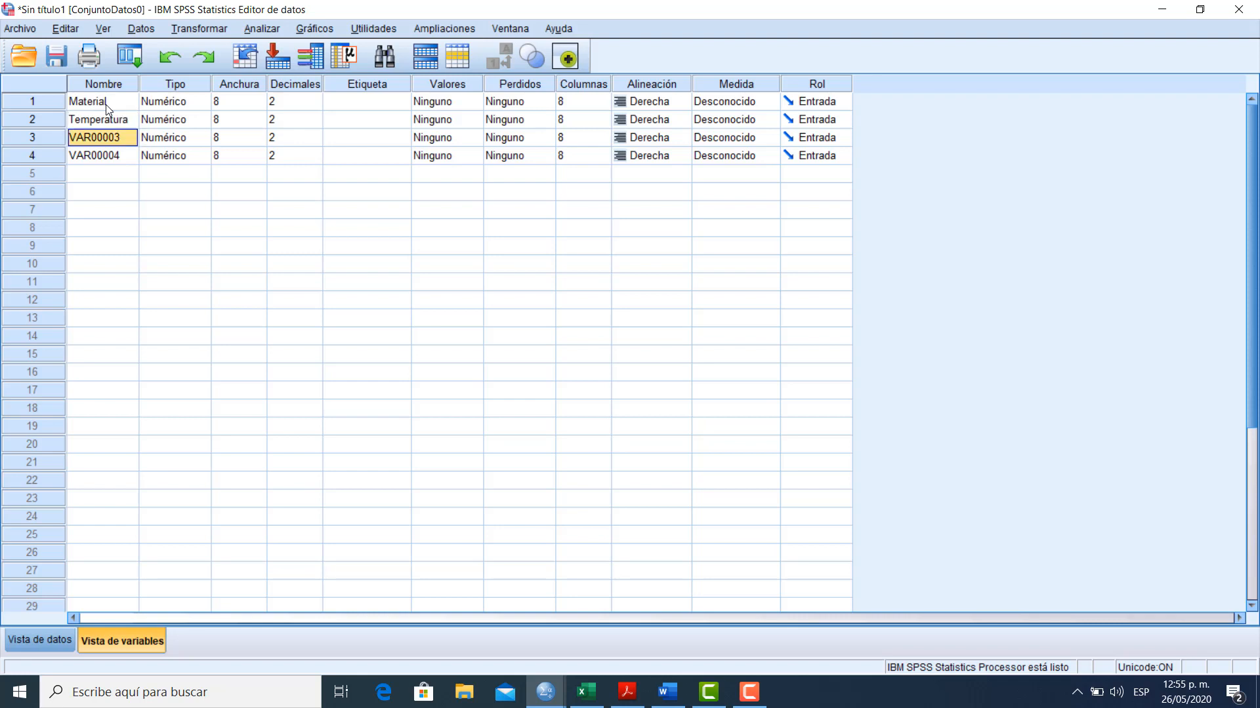
type("Rép")
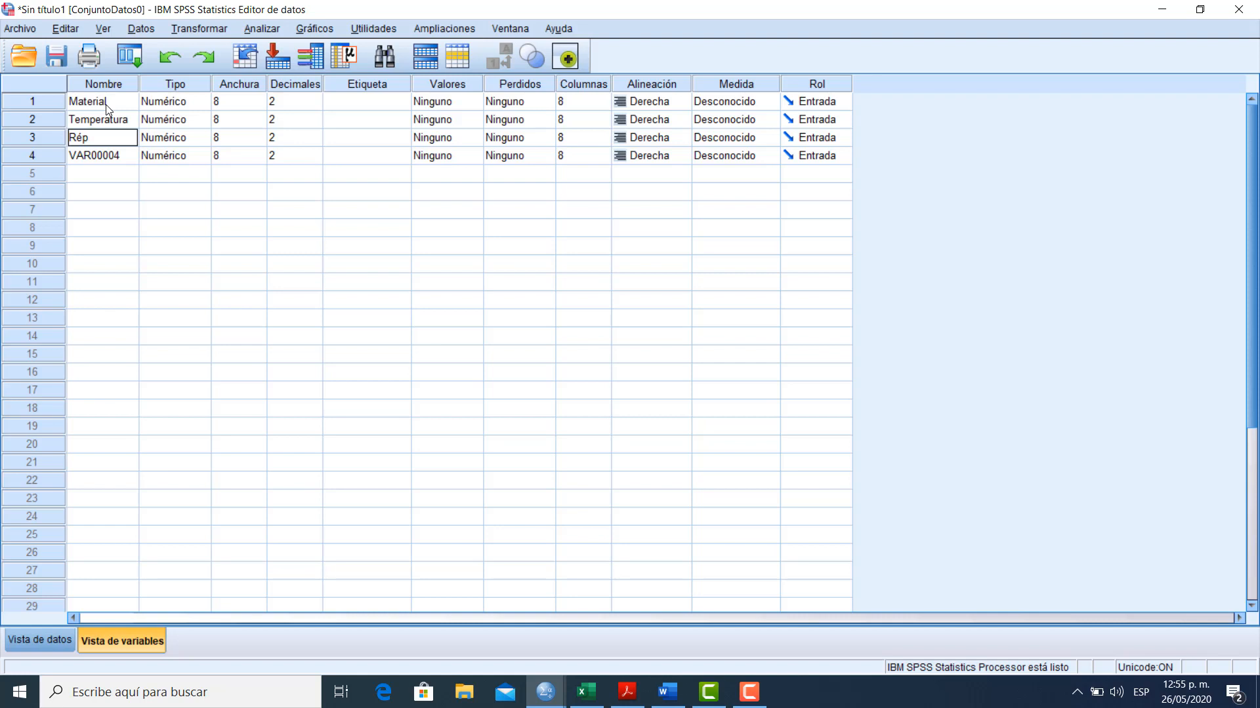
type("iica")
key("Return")
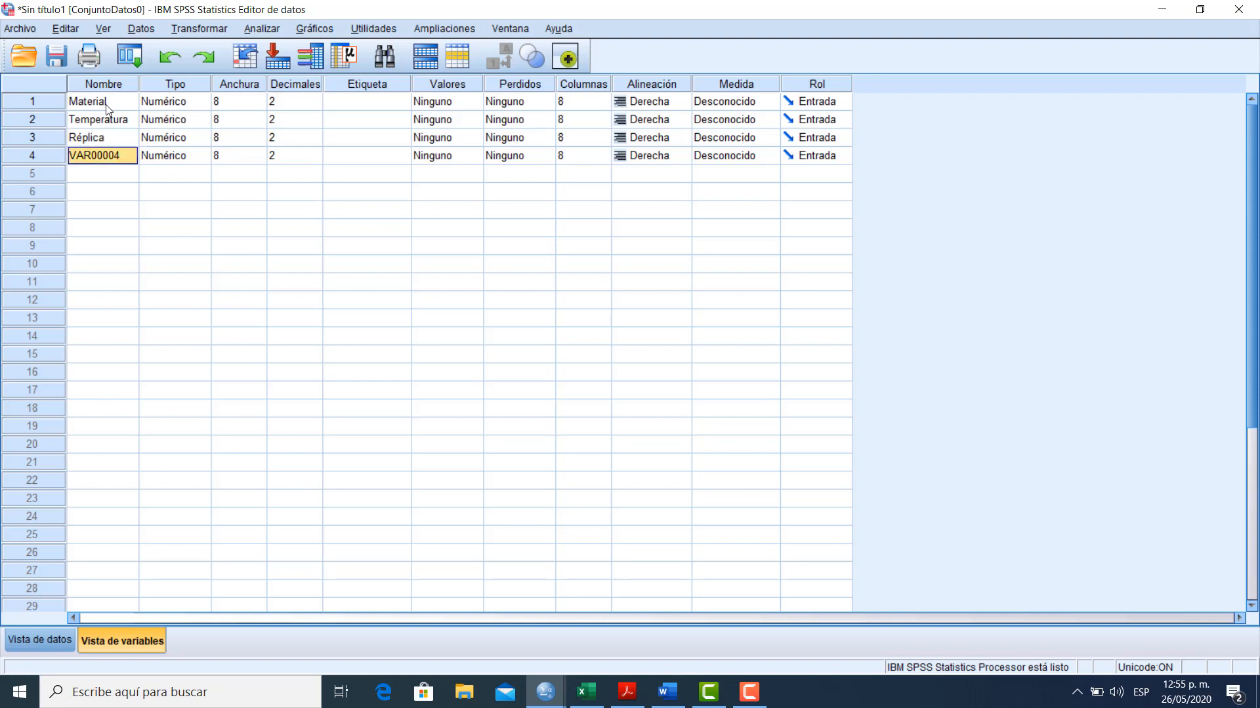
type("Duració")
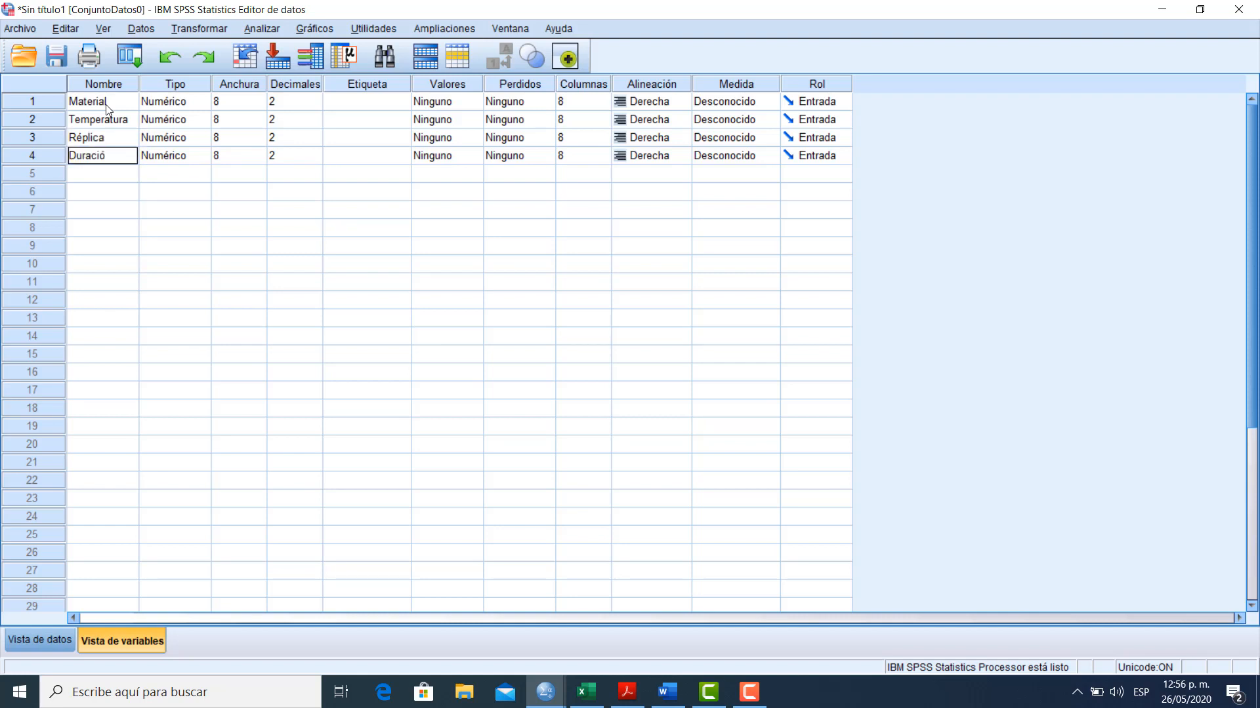
key("Tab")
Change the variable type of Material to Cadena
key("Up")
key("Up")
key("Up")
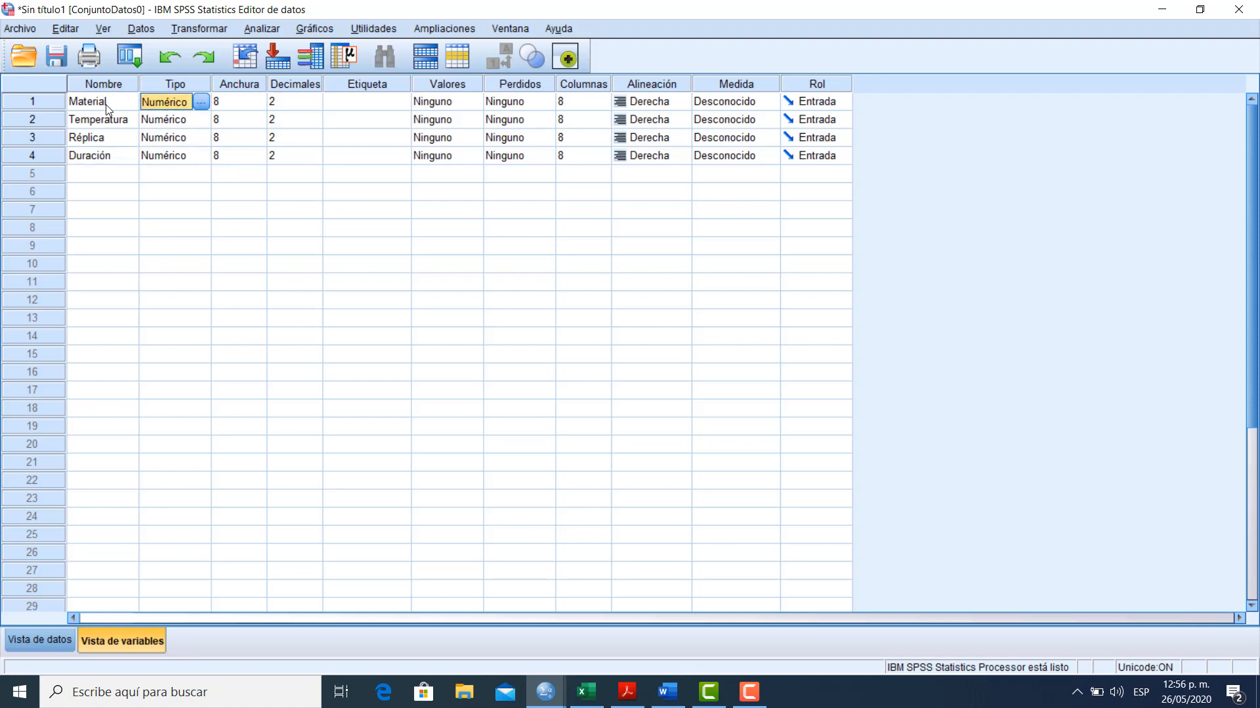
left_click(201, 102)
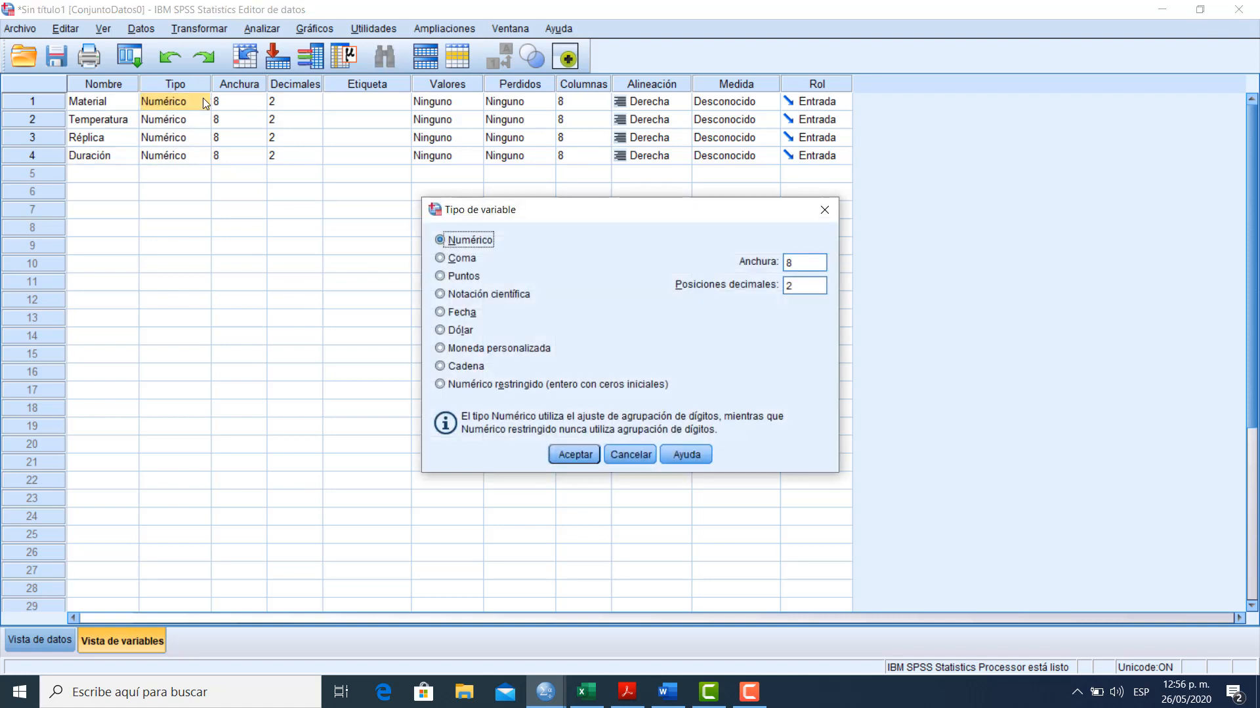
left_click(466, 367)
left_click(560, 454)
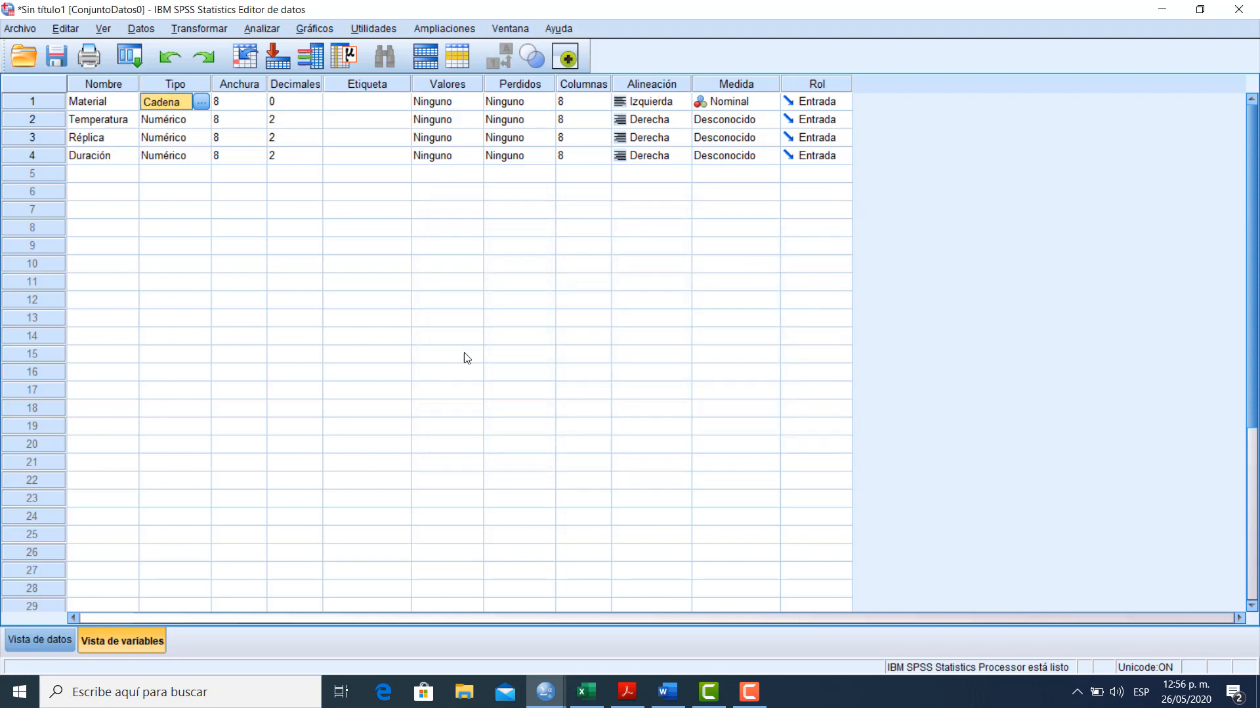
Change the variable type of Temperatura to Cadena
left_click(199, 122)
left_click(201, 122)
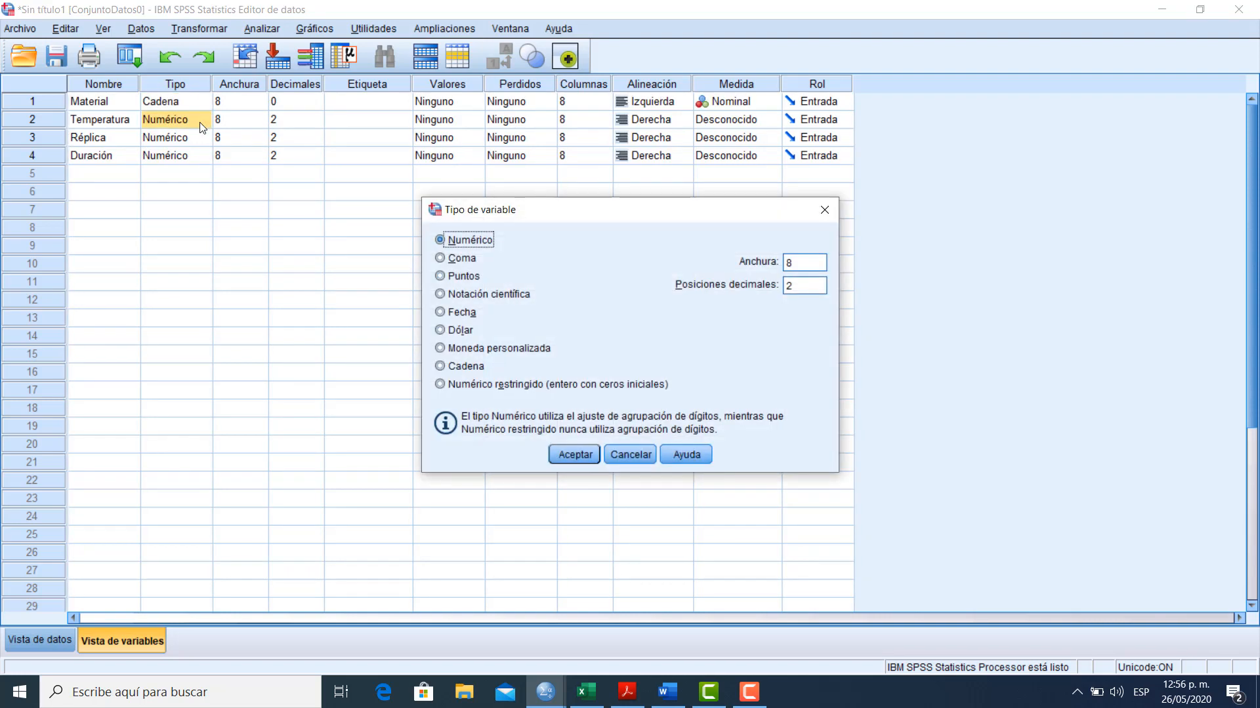
left_click(464, 366)
left_click(561, 454)
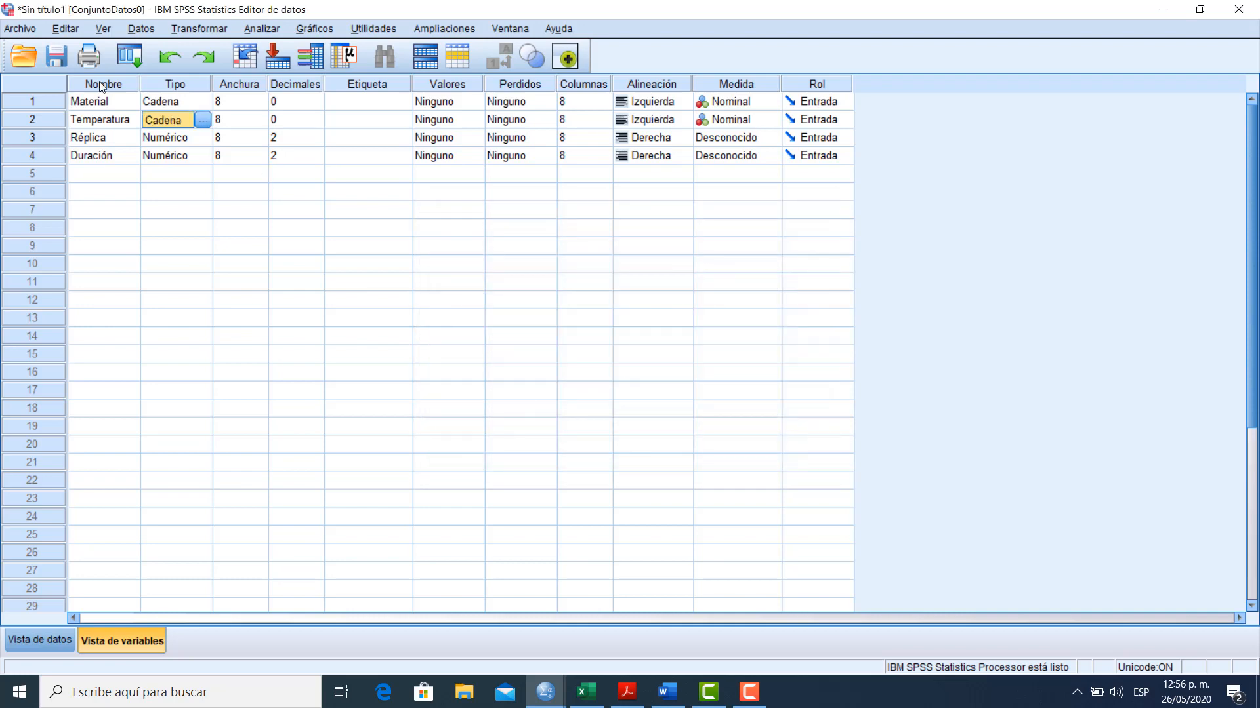
Change the variable type of Réplica to Cadena
left_click(152, 135)
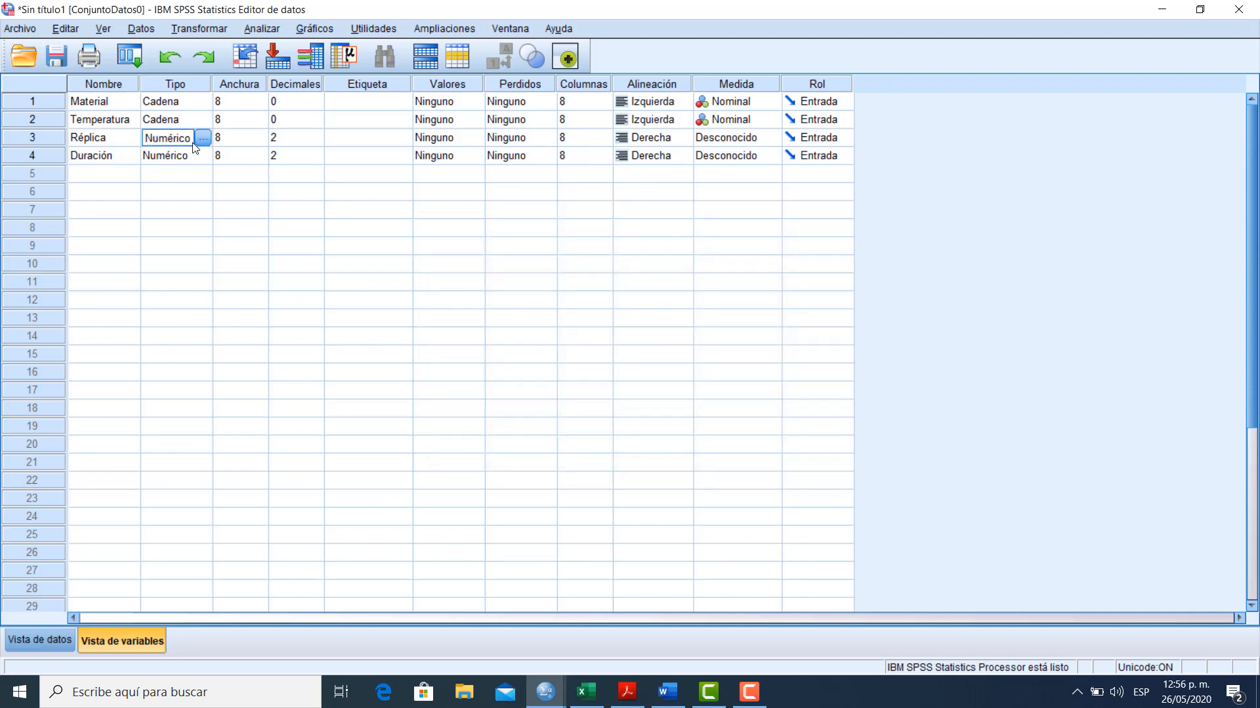
left_click(204, 138)
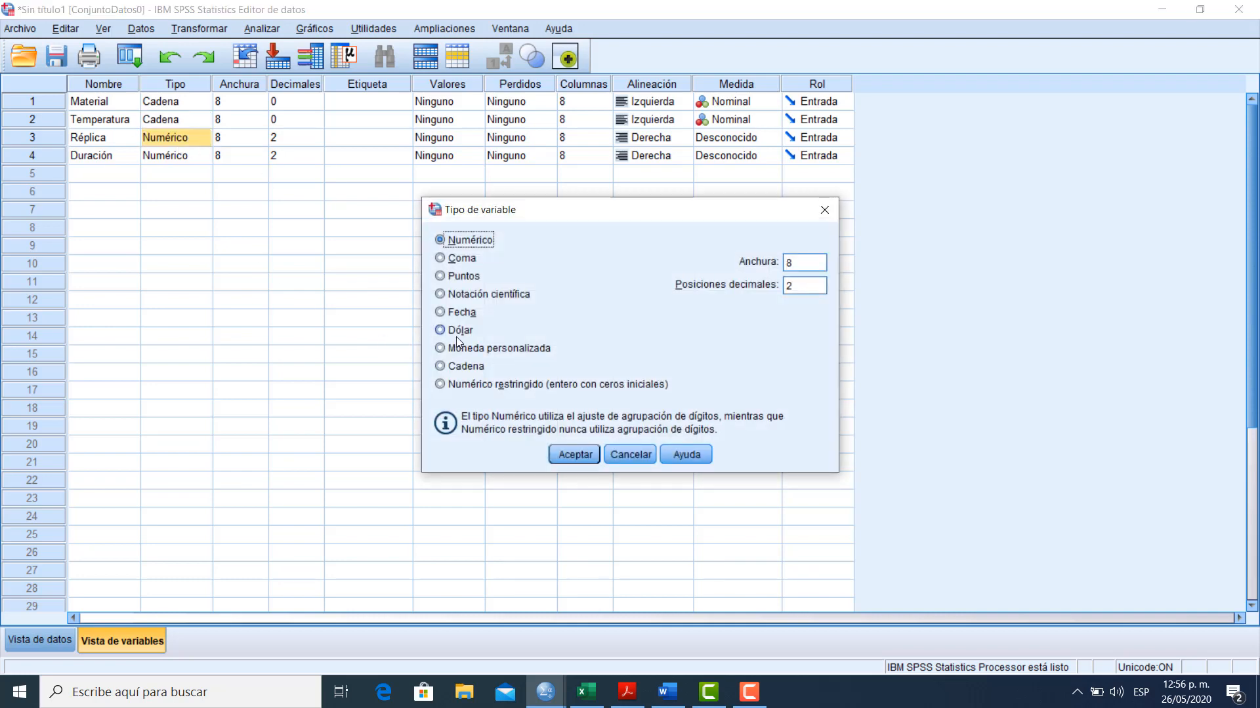
left_click(463, 367)
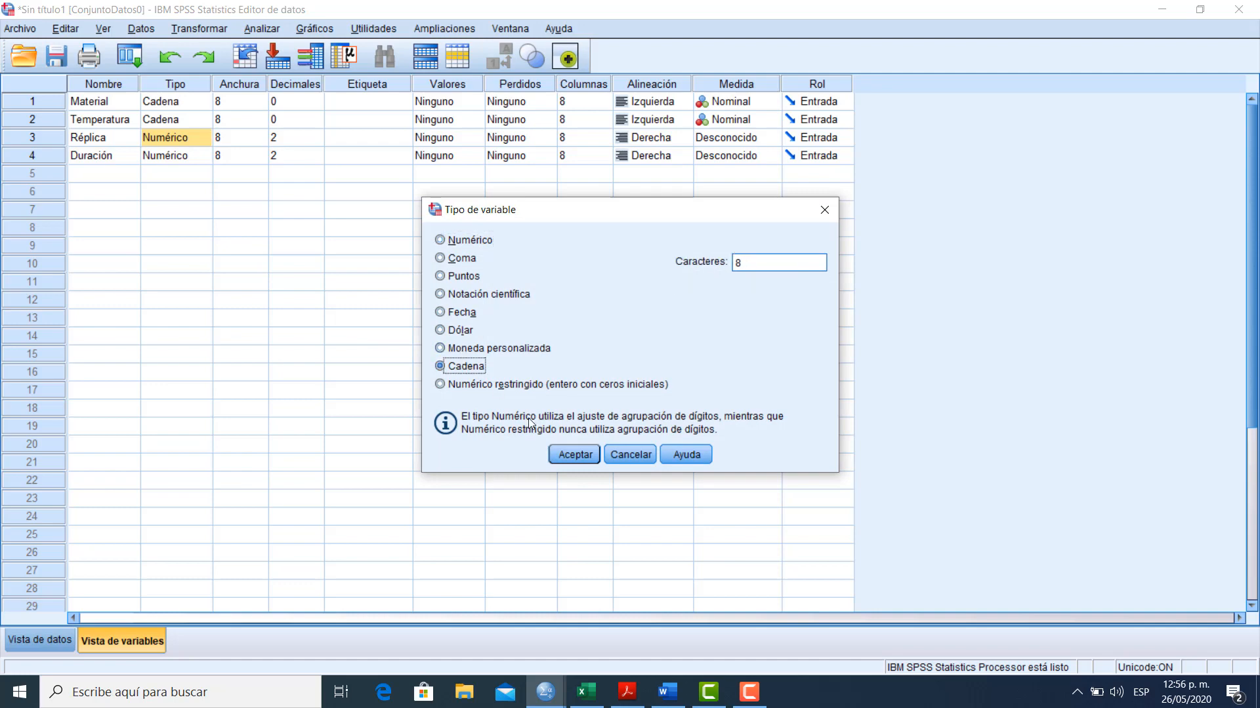
left_click(570, 455)
Keep Numérico as the variable type of Duración
left_click(164, 158)
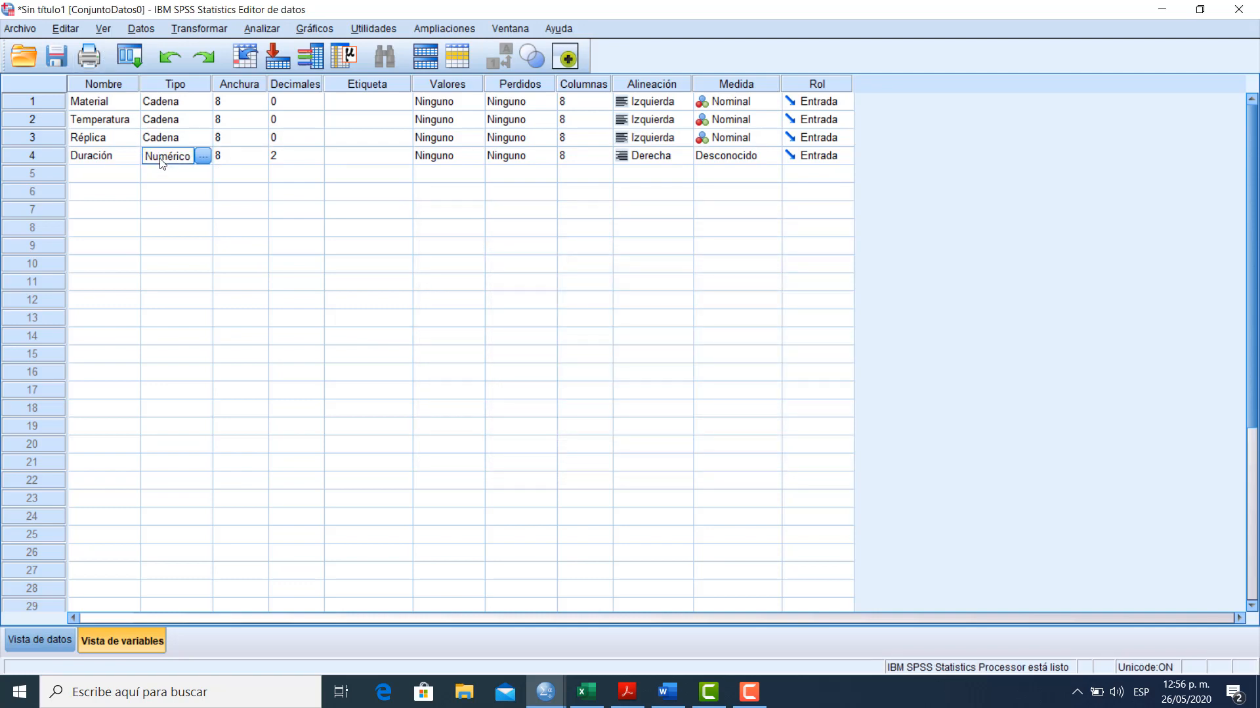
left_click(203, 156)
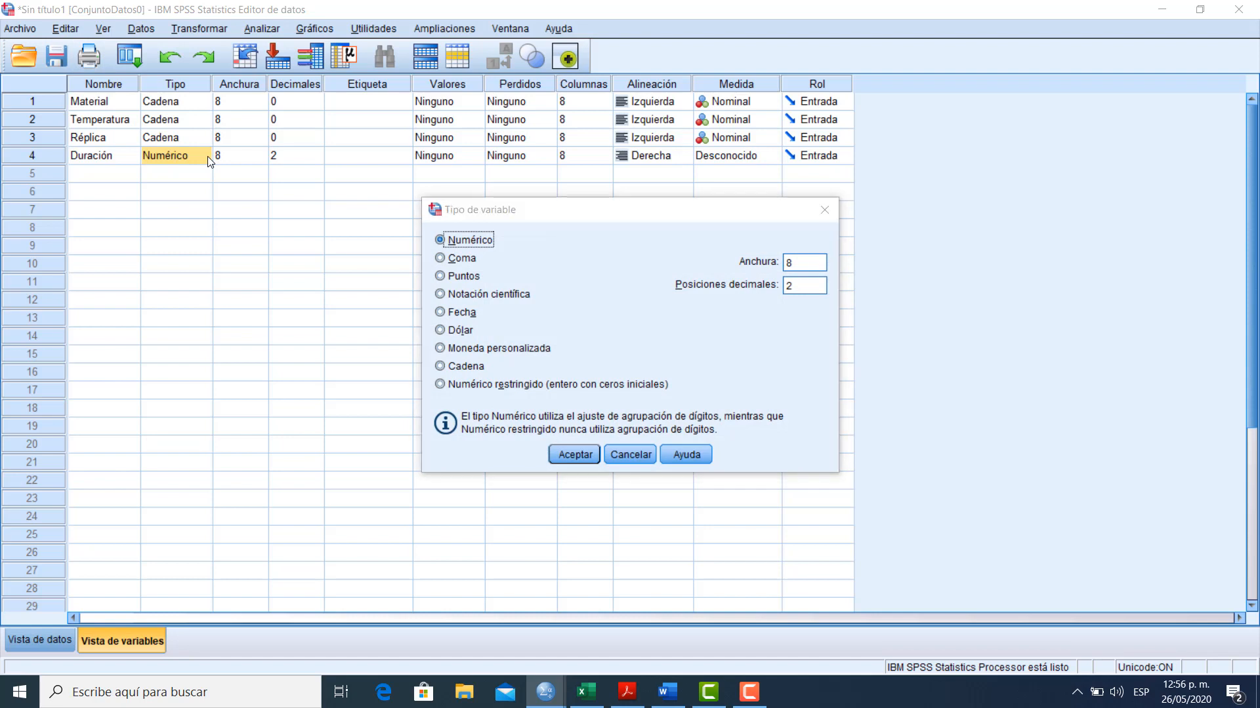
left_click(578, 459)
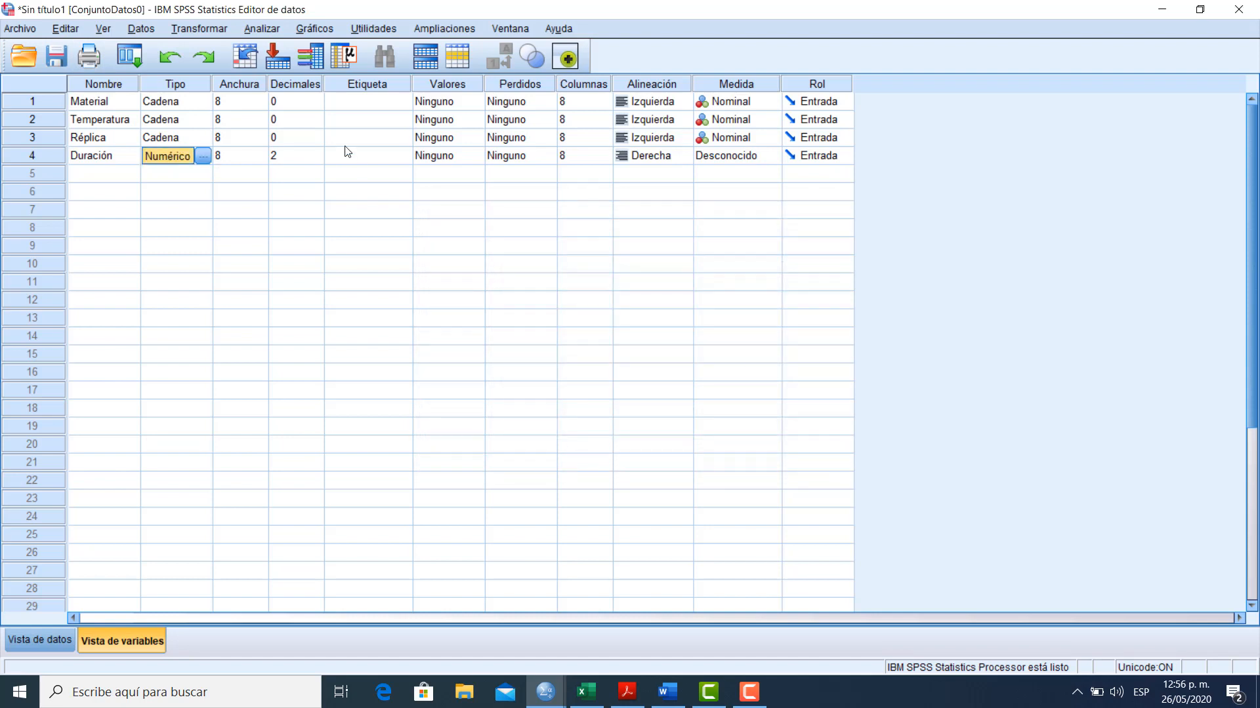
Label the Material variable "Tipo de material" and the Temperatura variable "Temperatura"
left_click(366, 108)
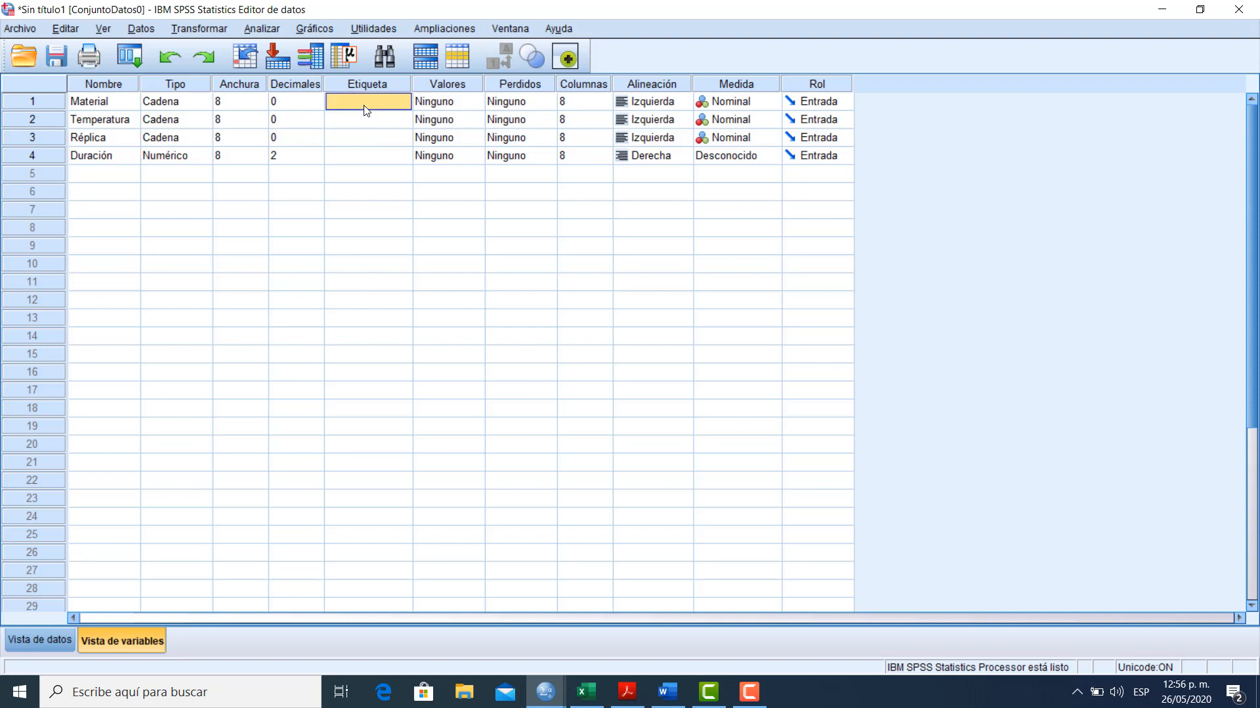
type("Tipo de material")
key("Return")
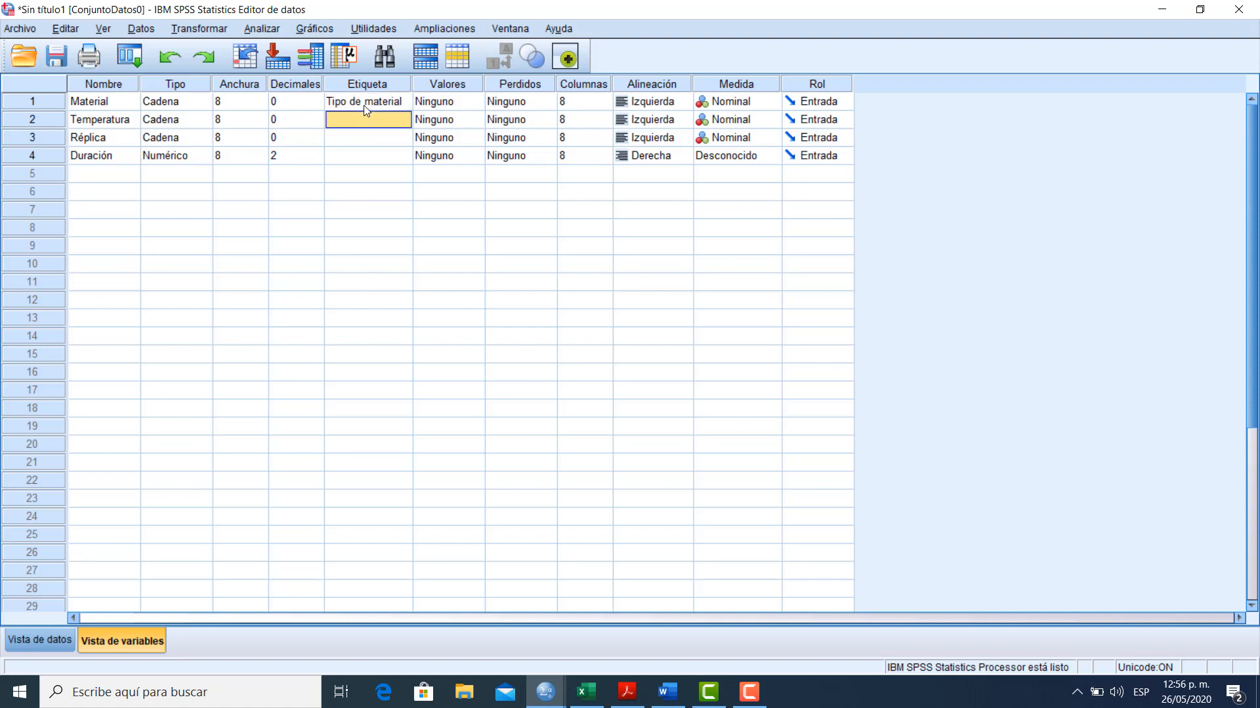
type("Temperatura")
key("Return")
Label the Réplica variable "Réplica" and the Duración variable "Duración bateria"
type("Re")
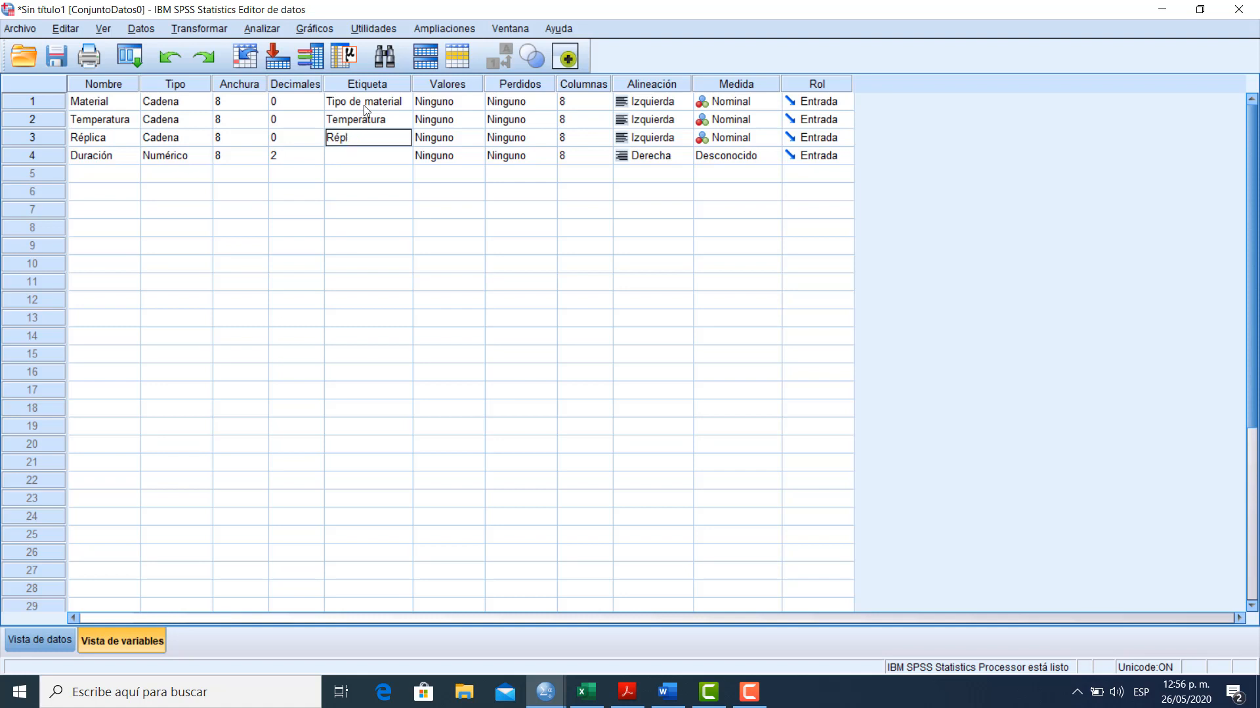
type("plica")
key("Return")
type("Du")
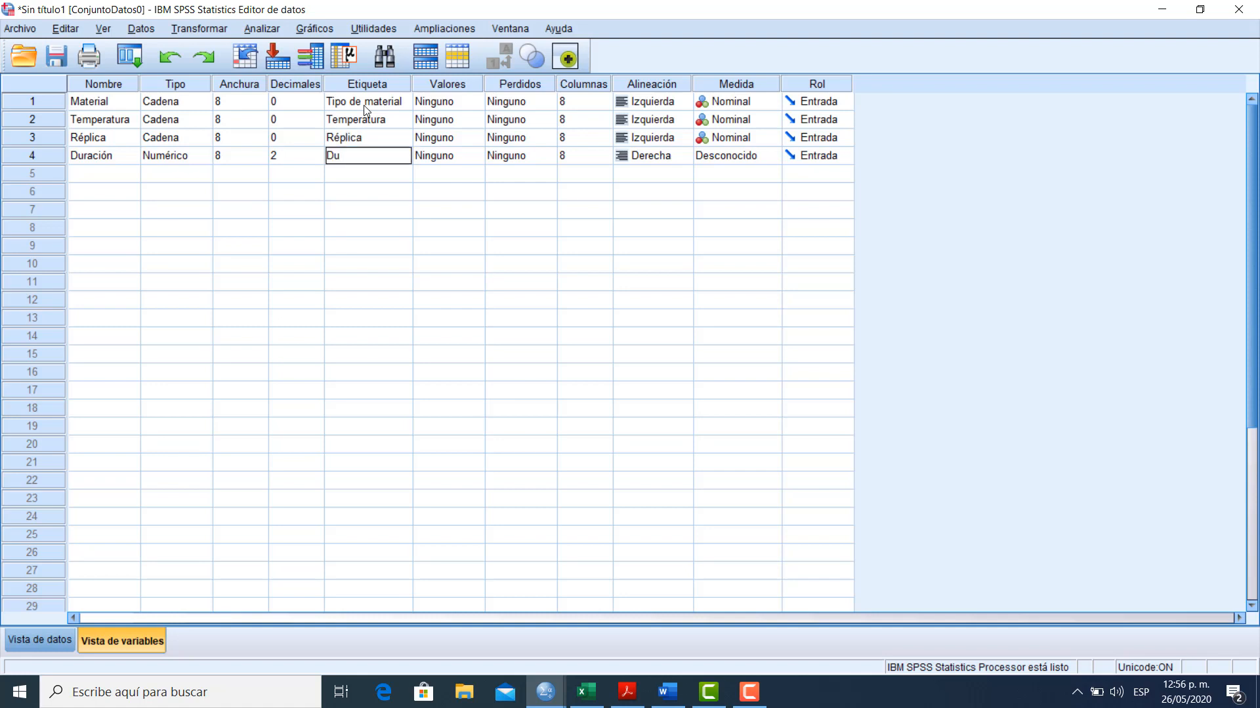
type("ración bate")
Set the measurement level of Duración to Escala
key("Up")
key("Up")
key("Up")
key("Right")
key("Right")
key("Right")
key("Right")
key("Right")
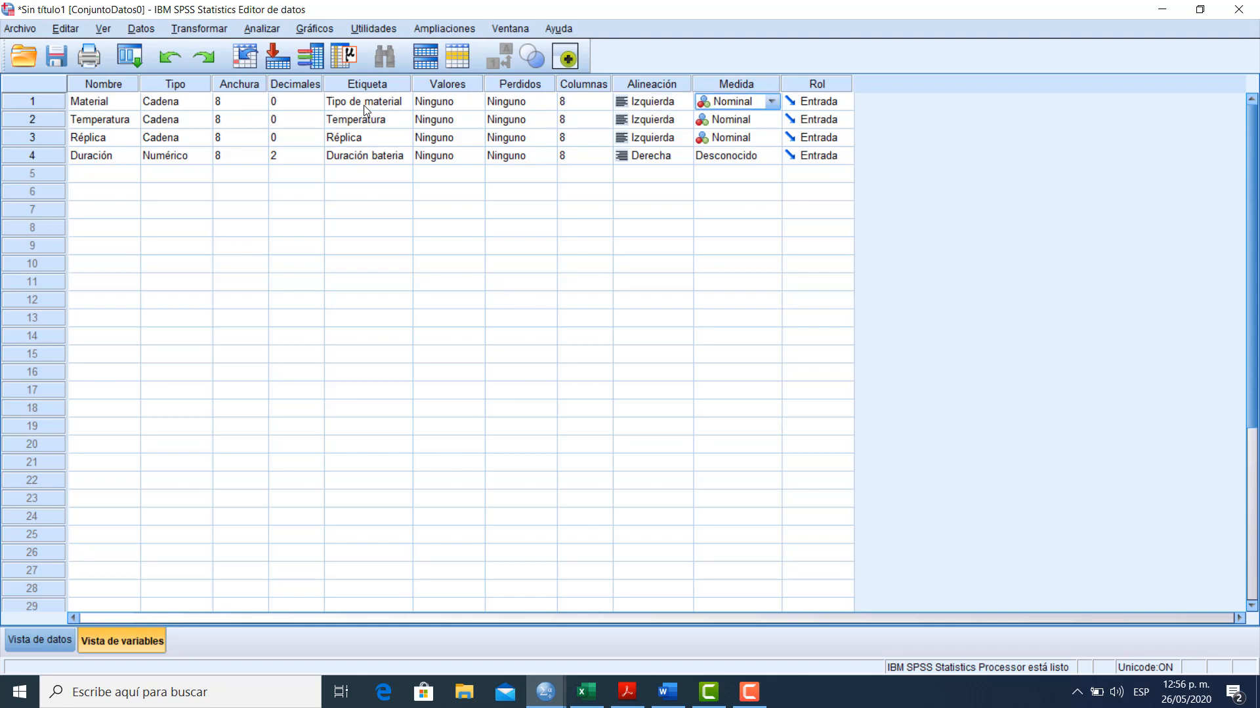
key("Down")
key("Down")
key("Down")
key("e")
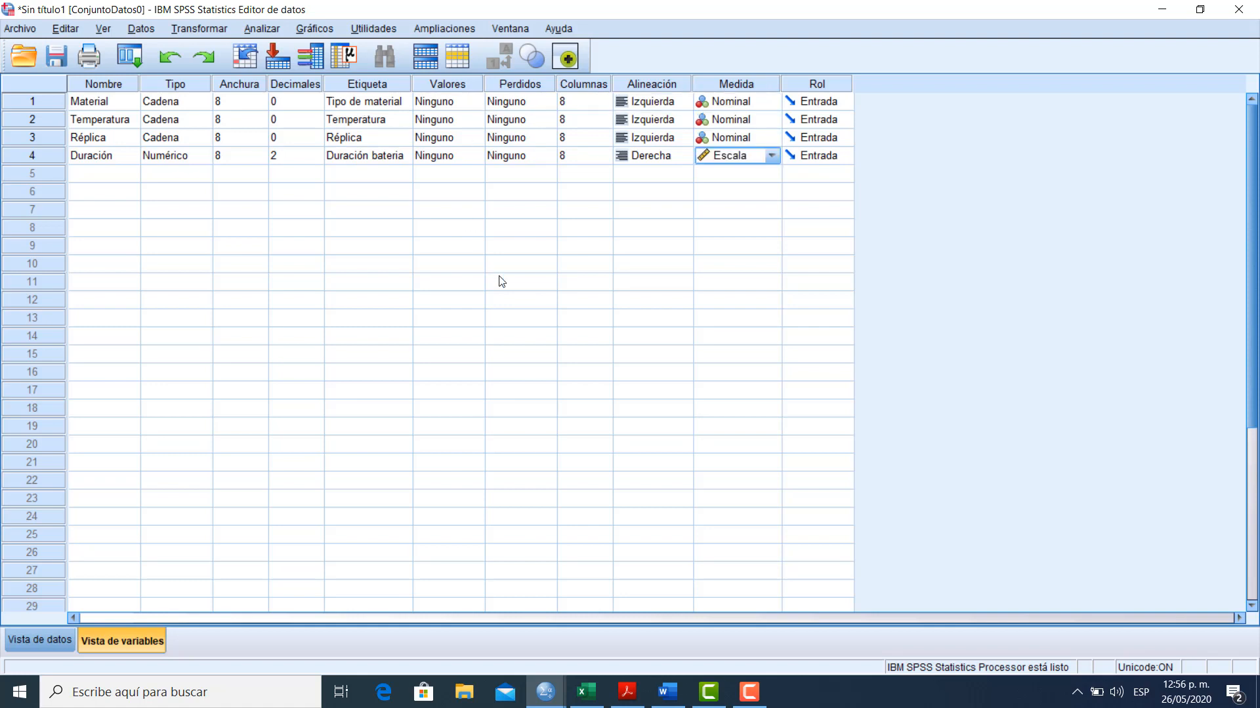
left_click(689, 263)
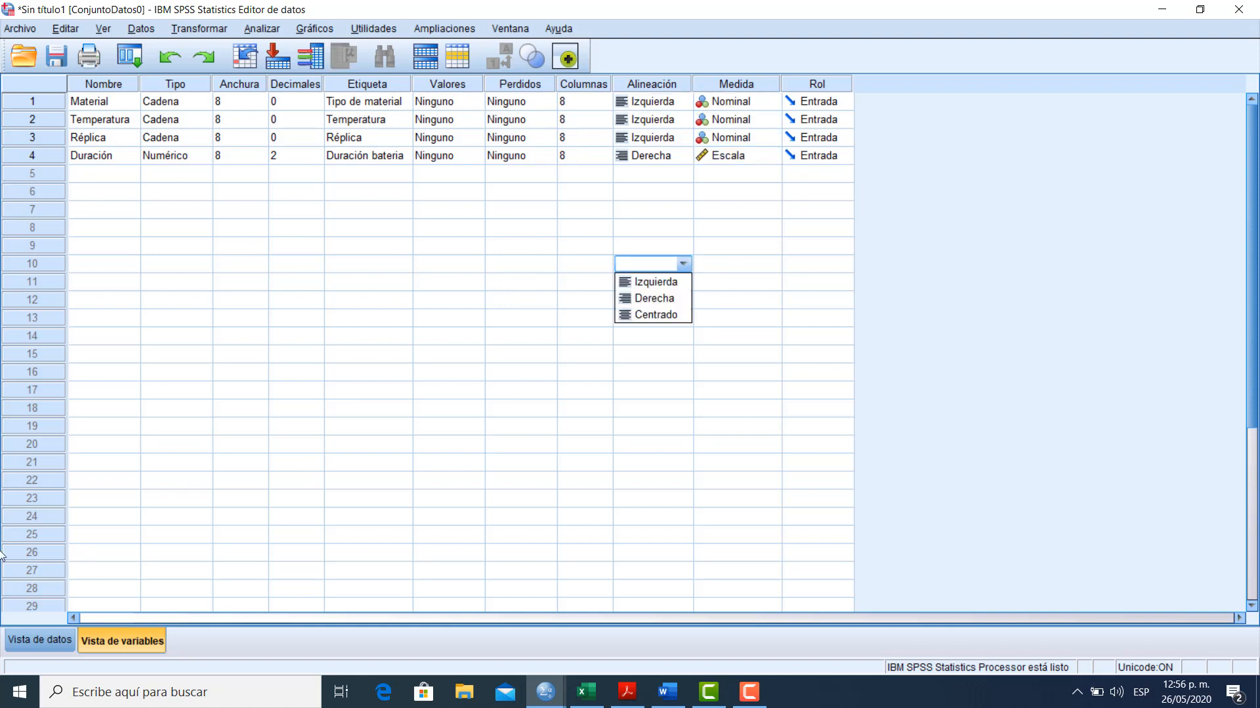
left_click(37, 641)
left_click(144, 500)
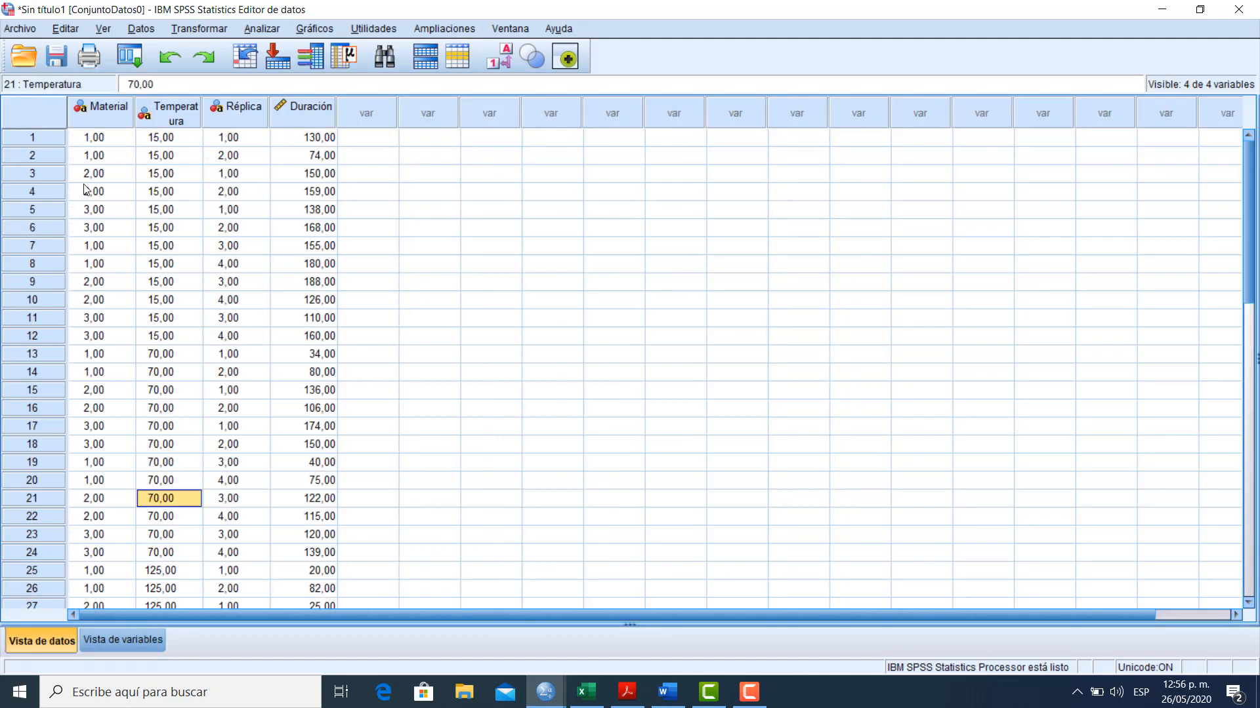
left_click(103, 647)
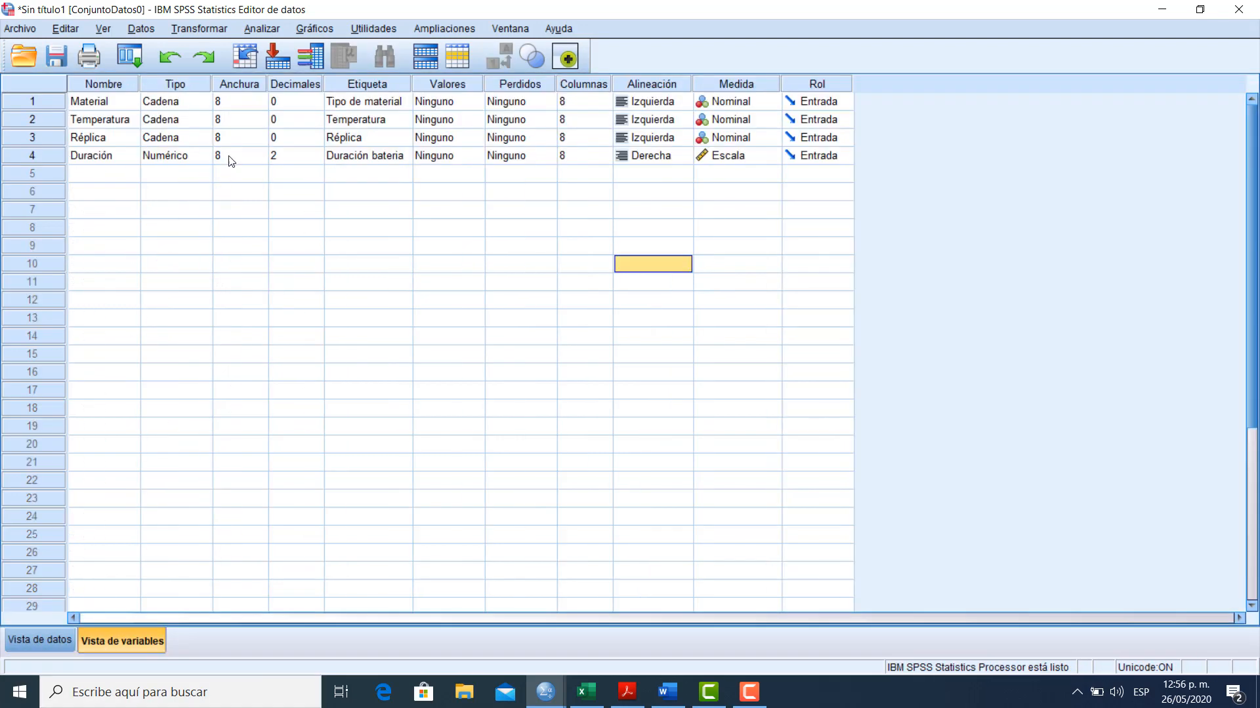
left_click(287, 107)
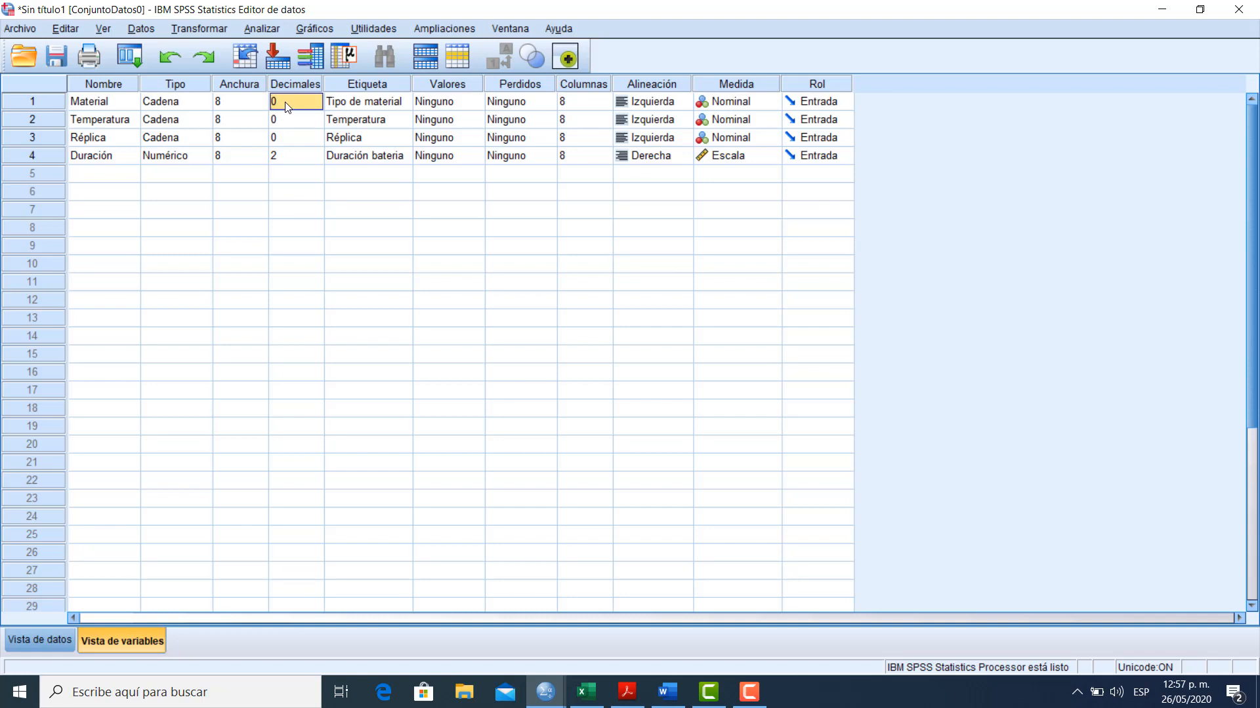
key("Down")
key("Down")
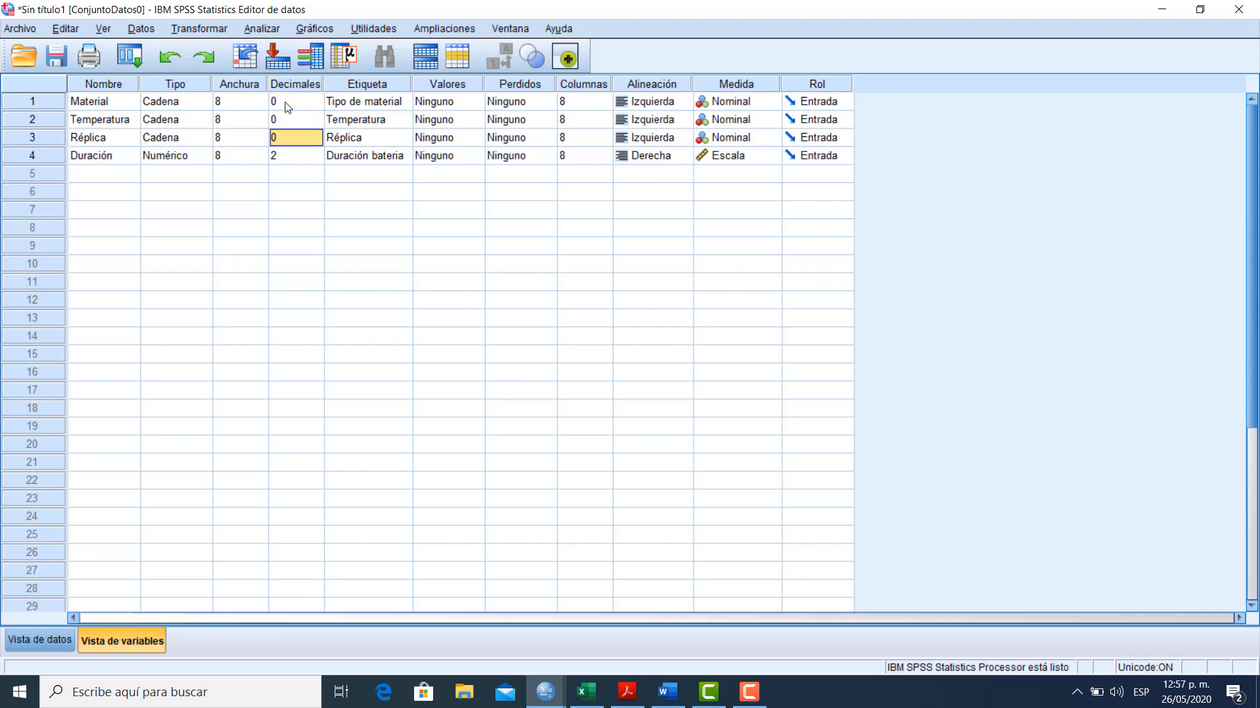
key("Down")
type("0")
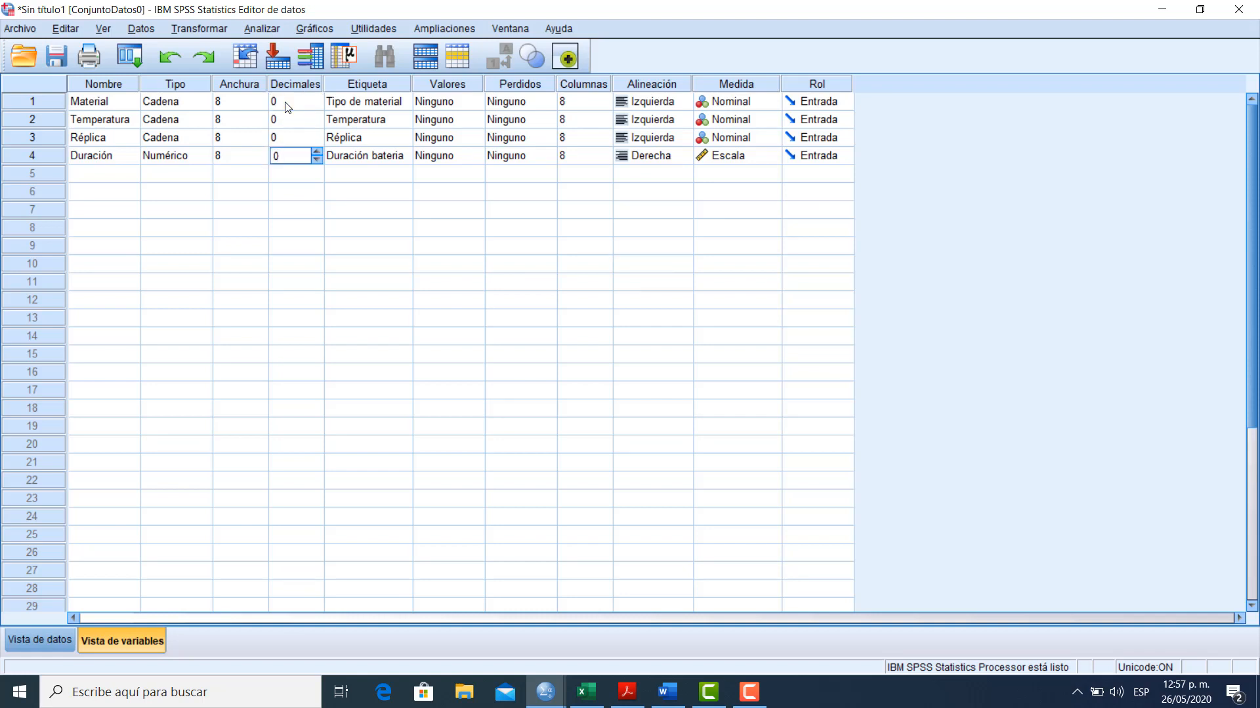
key("BackSpace")
type("2")
key("Tab")
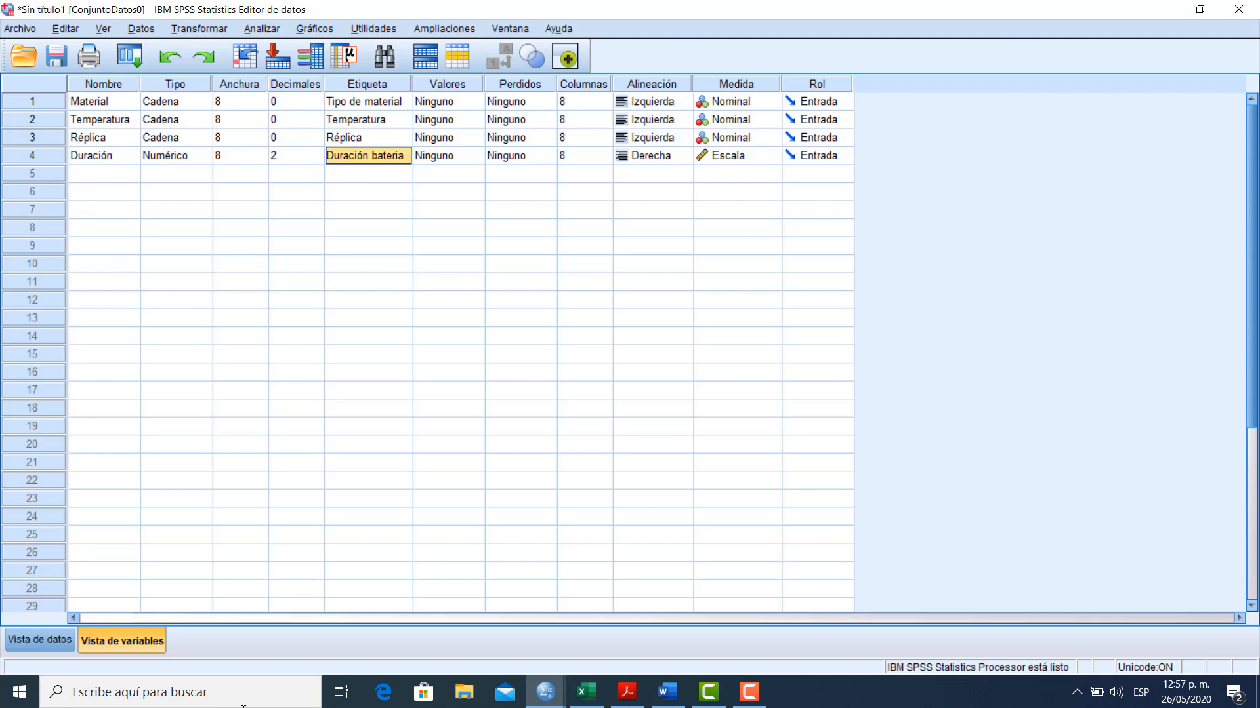
Switch to the data view and look over the Material, Temperatura and Duración values
left_click(42, 641)
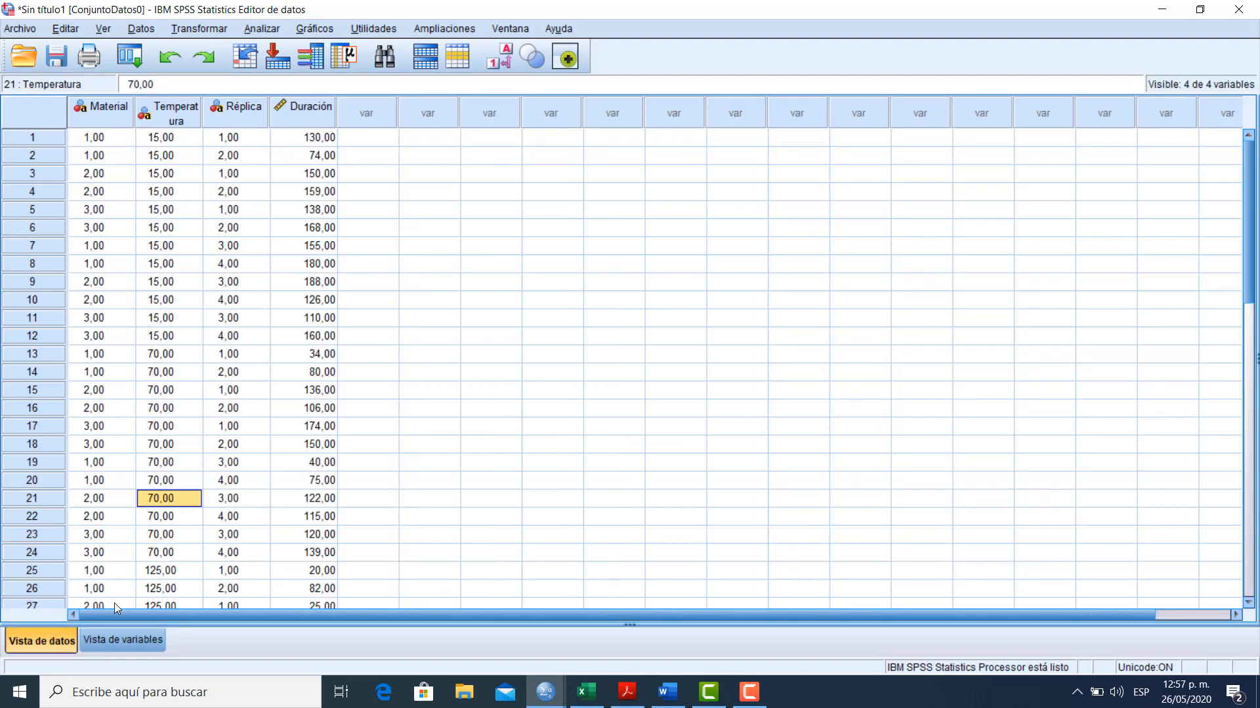
left_click(122, 160)
left_click(113, 244)
left_click(181, 260)
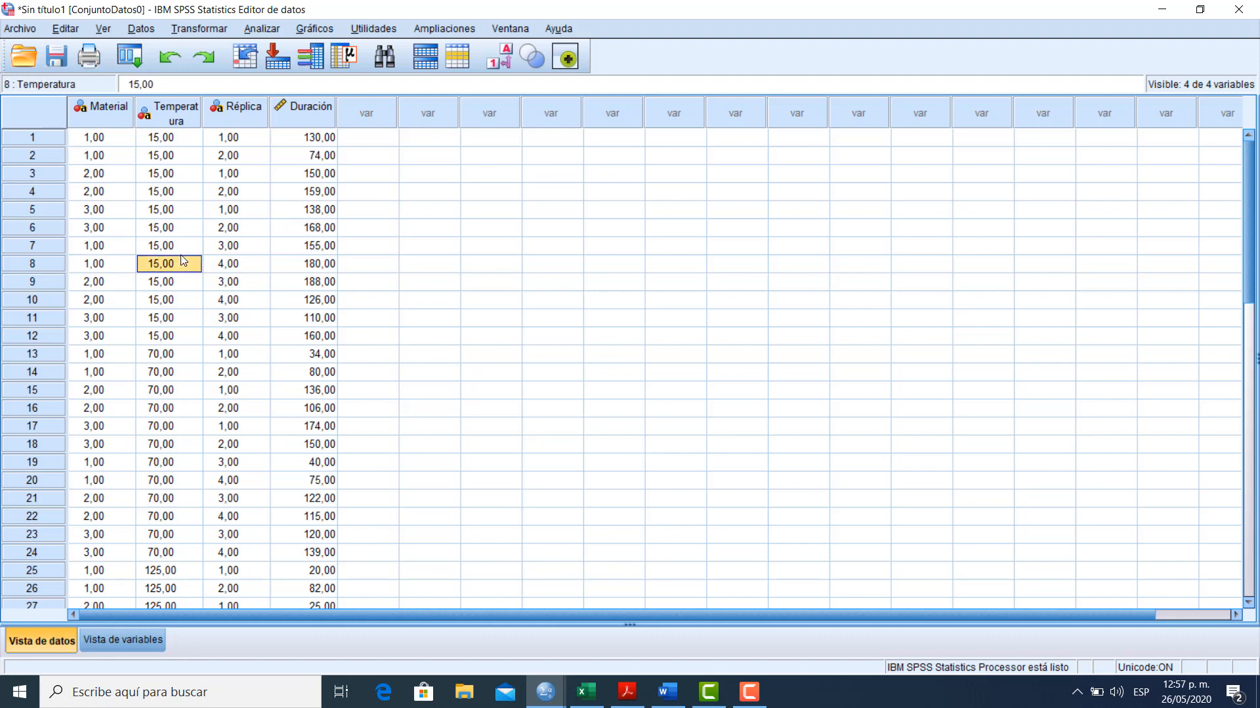
left_click(326, 265)
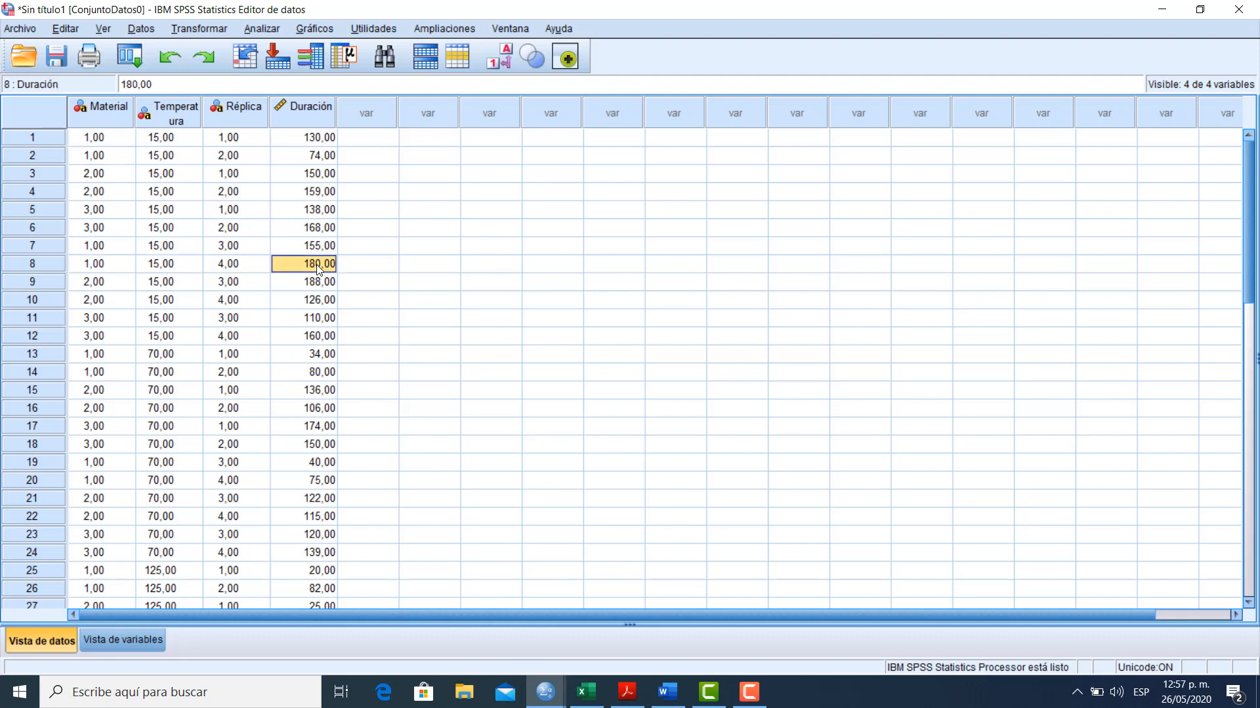
Start a univariate general linear model analysis with Duración bateria as the dependent variable
left_click(261, 29)
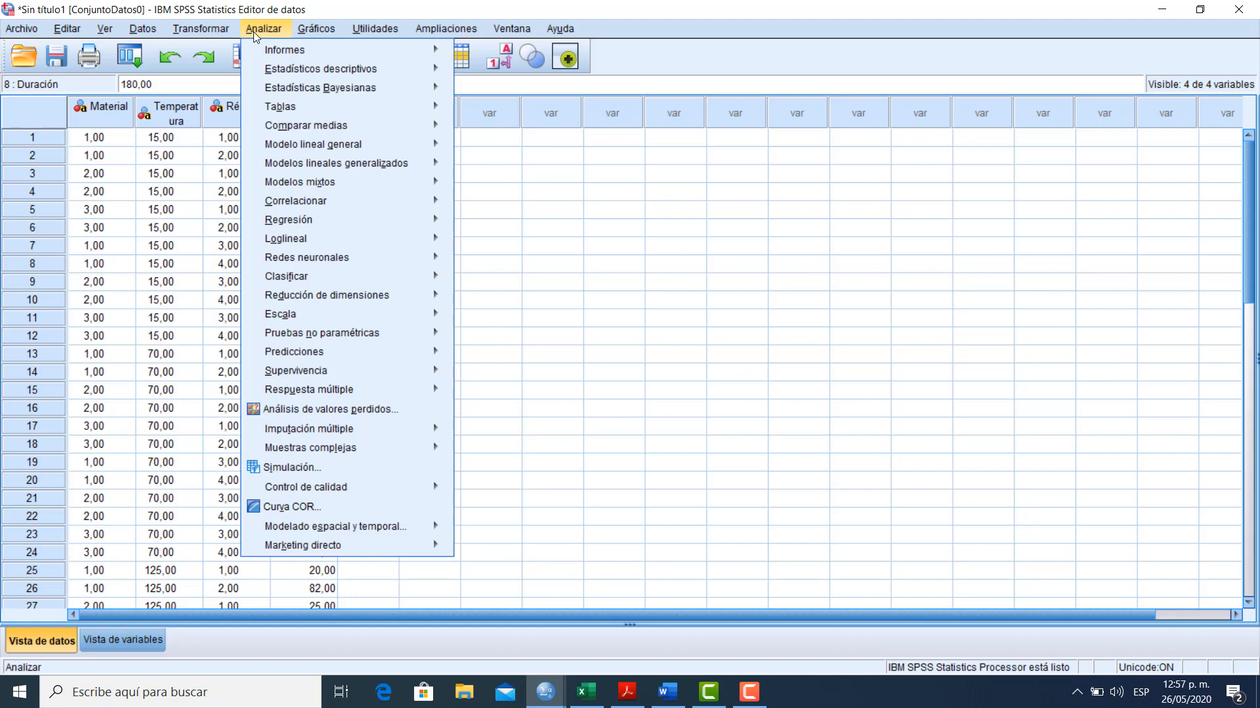
mouse_move(365, 143)
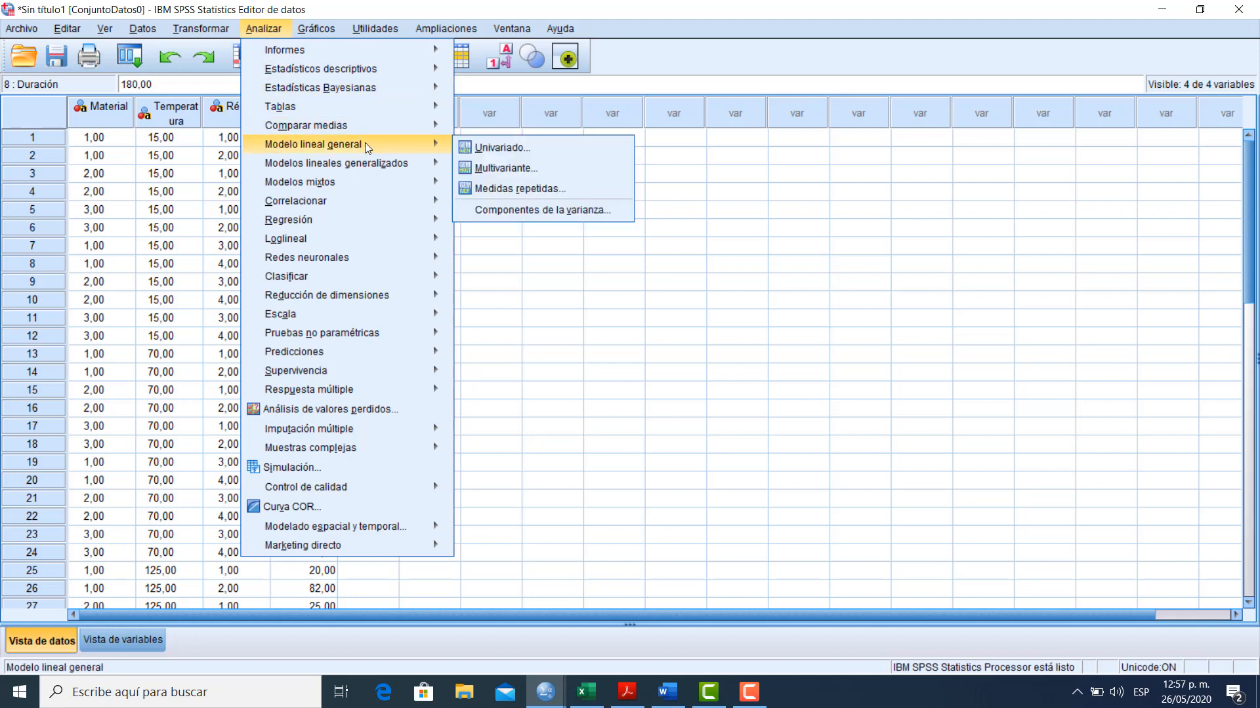
left_click(477, 152)
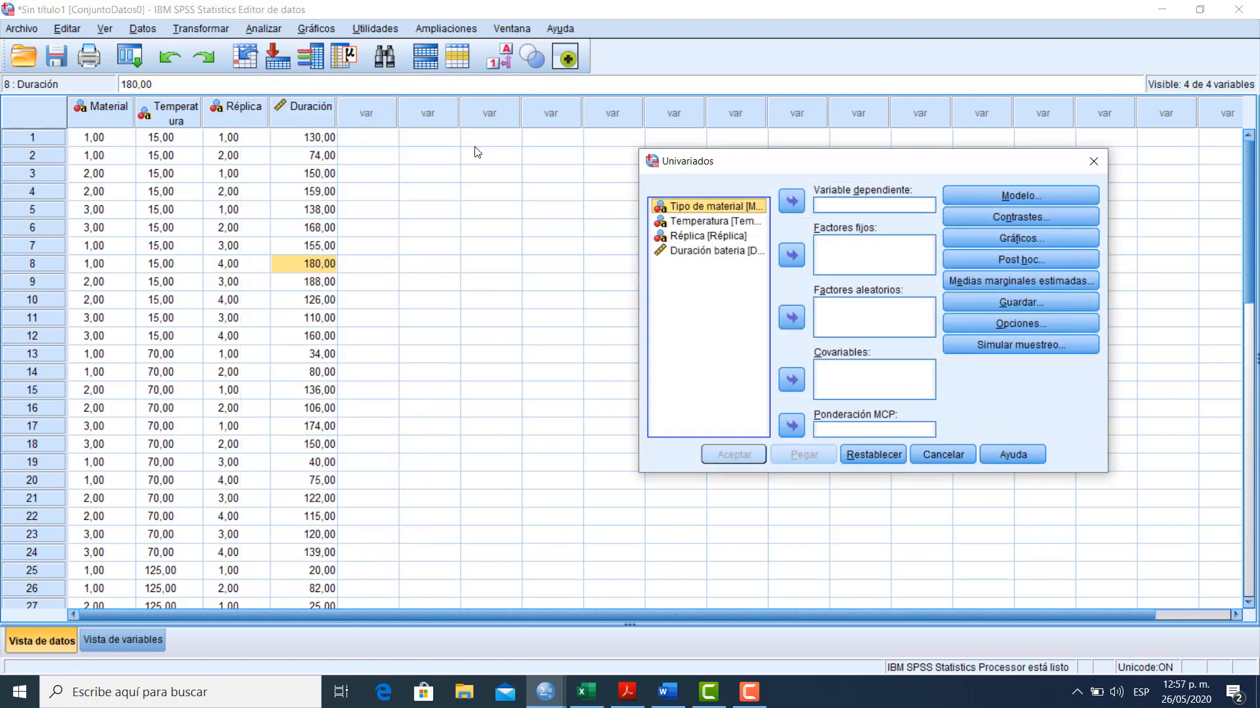
left_click(726, 256)
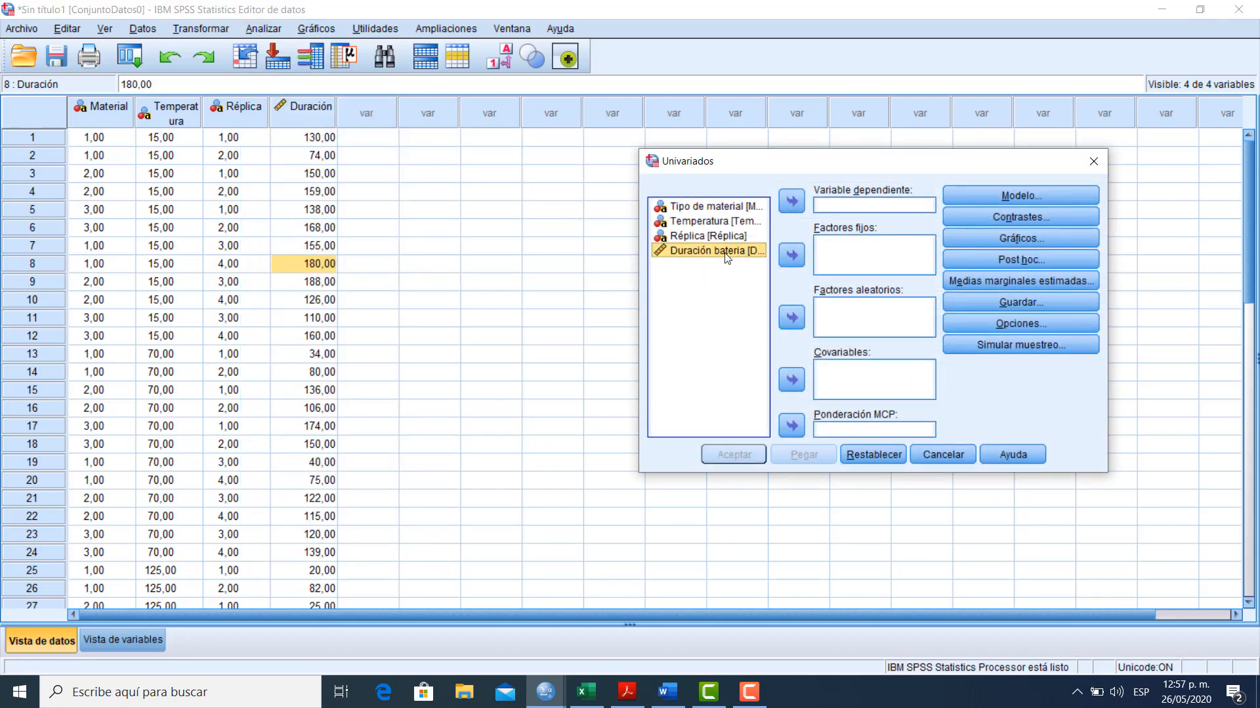
left_click(789, 206)
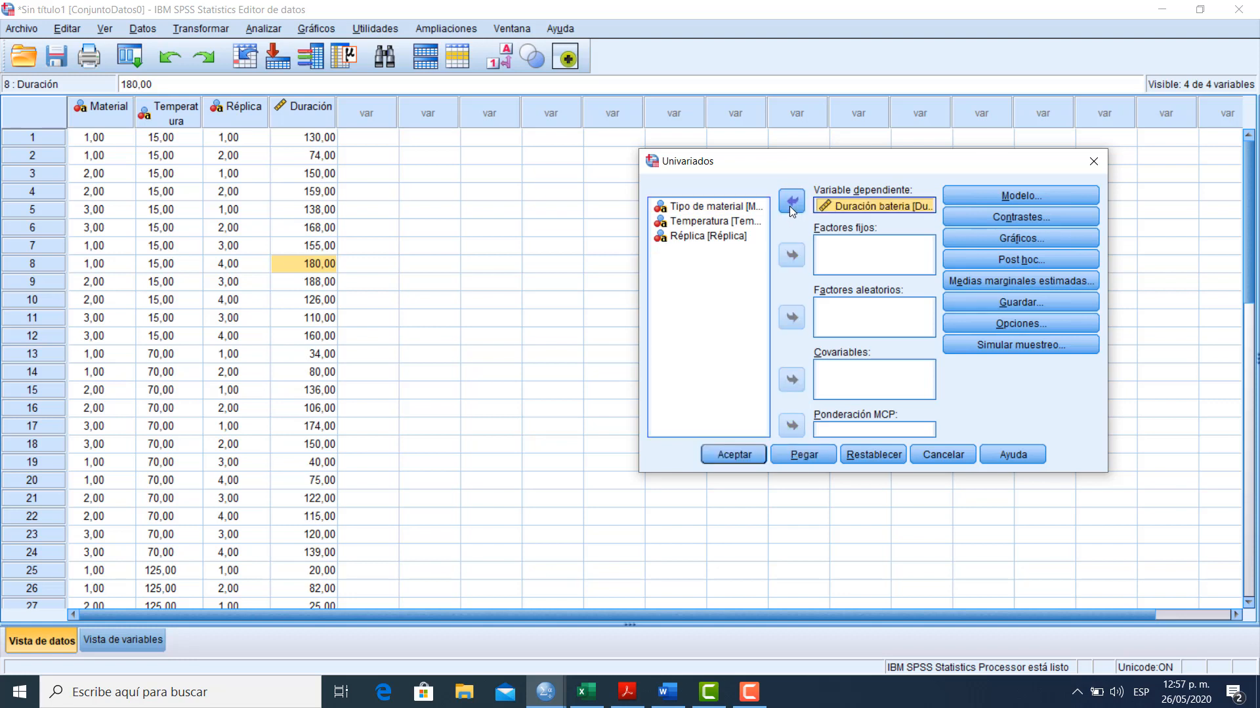
Assign Tipo de material and Temperatura as the fixed factors of the analysis
left_click(706, 208)
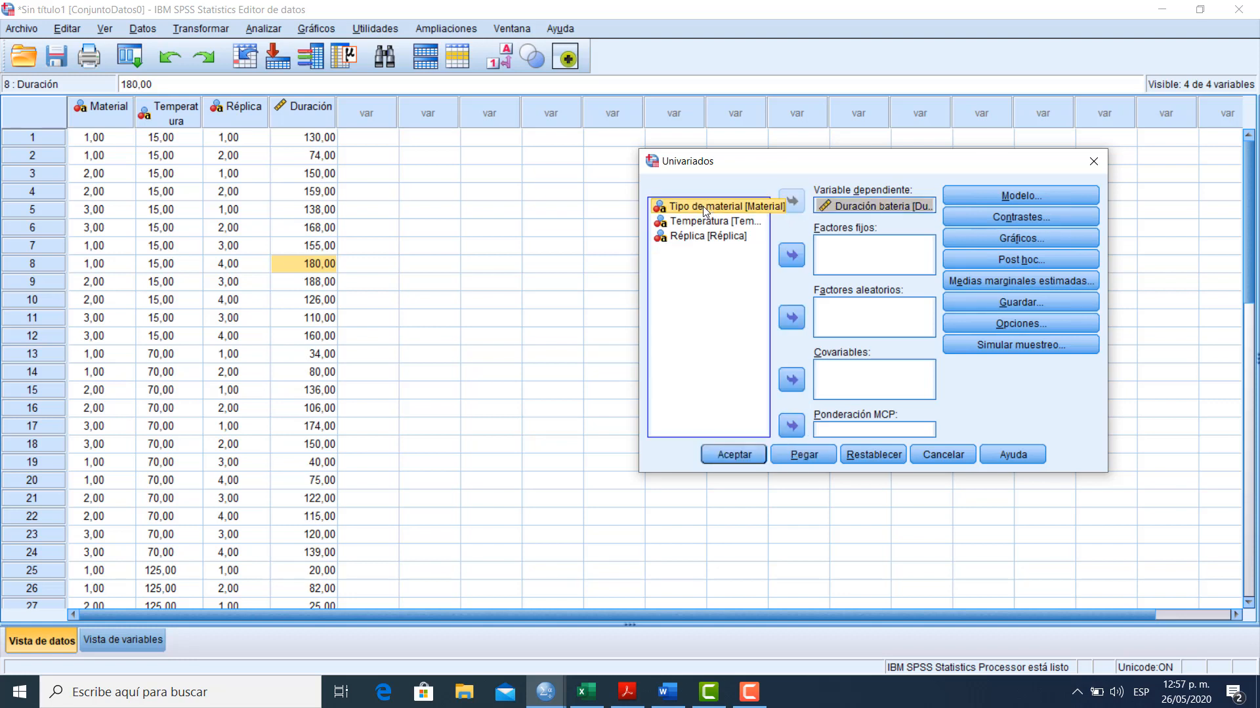
key("shift+Down")
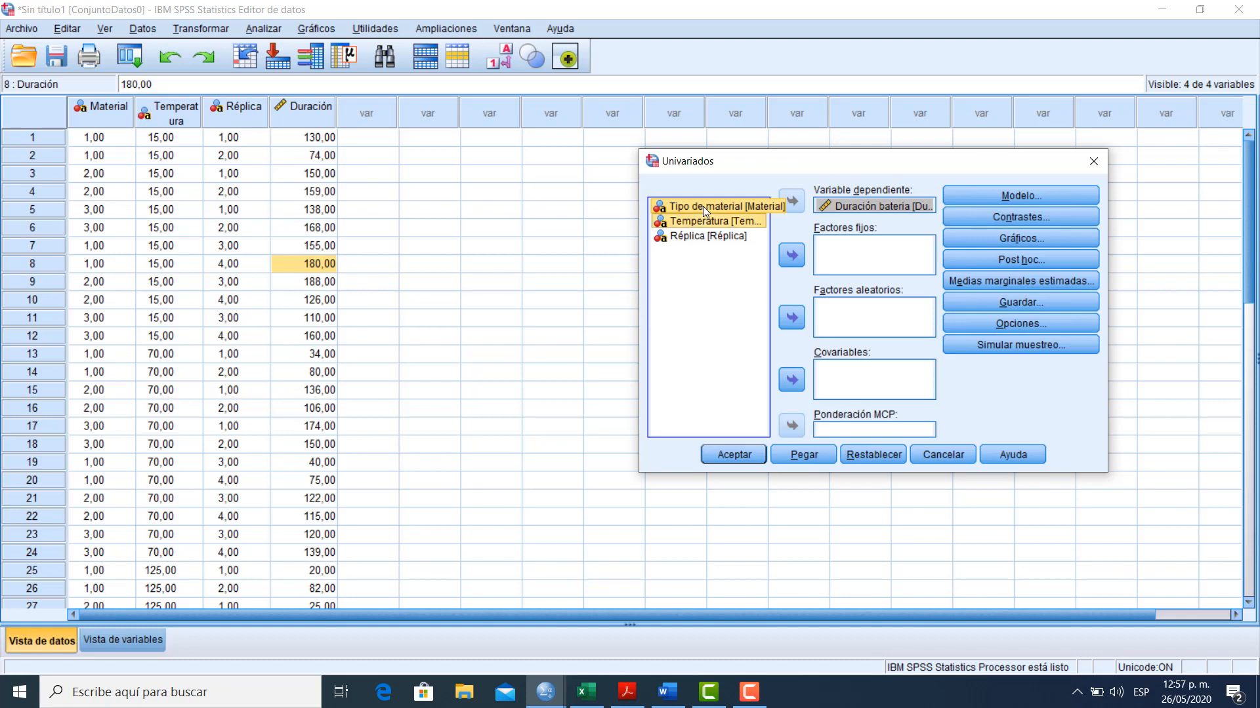
left_click(791, 258)
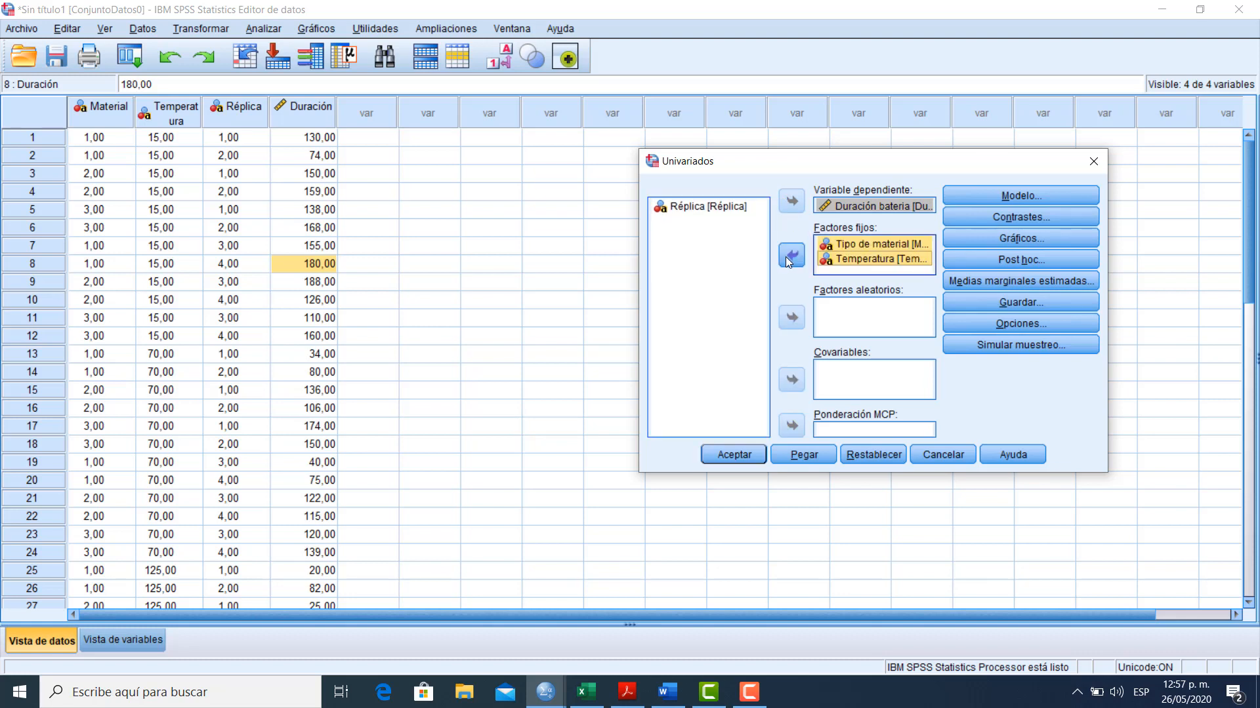
Specify the model by building terms, adding Material and Temperatura as main effects (Efectos principales)
left_click(997, 198)
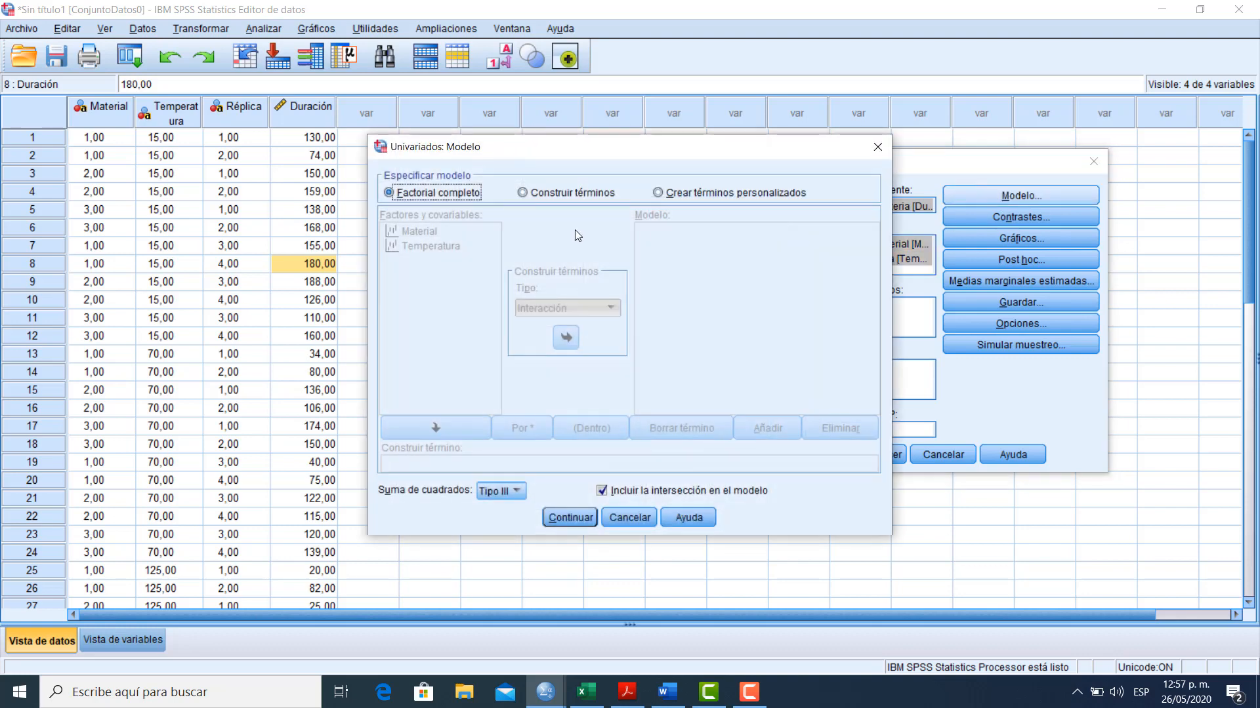
left_click(535, 197)
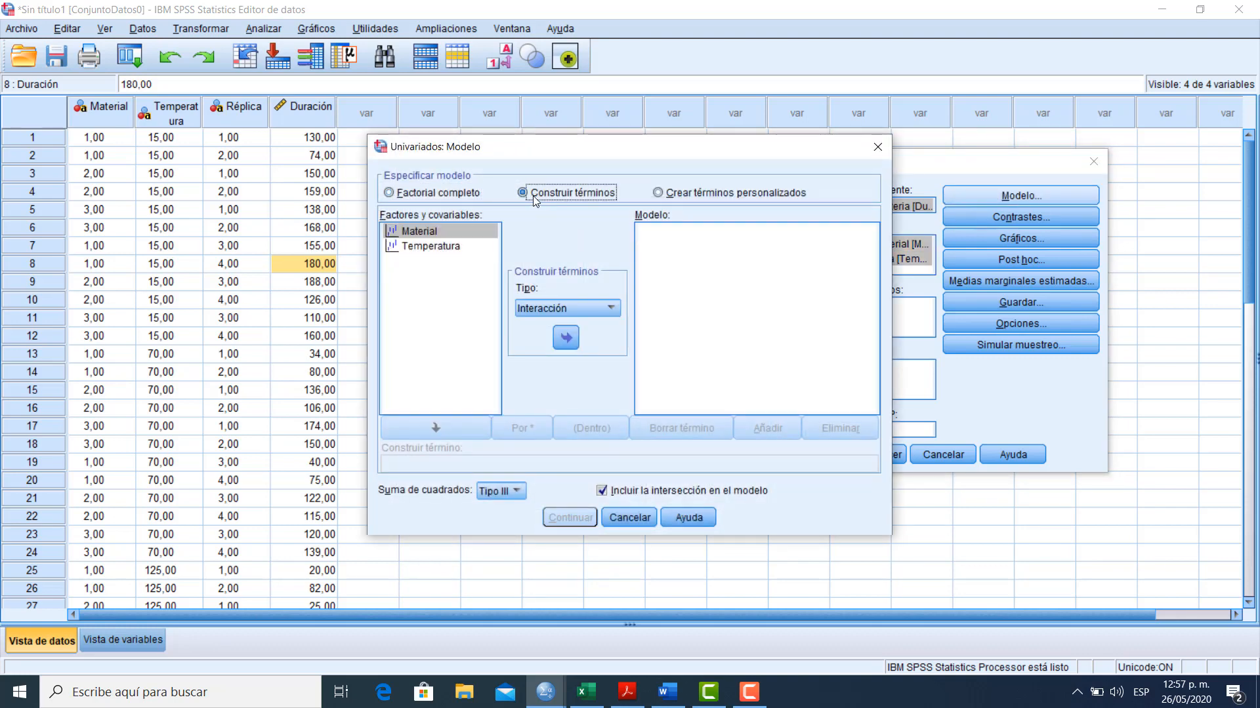
left_click(593, 312)
left_click(576, 340)
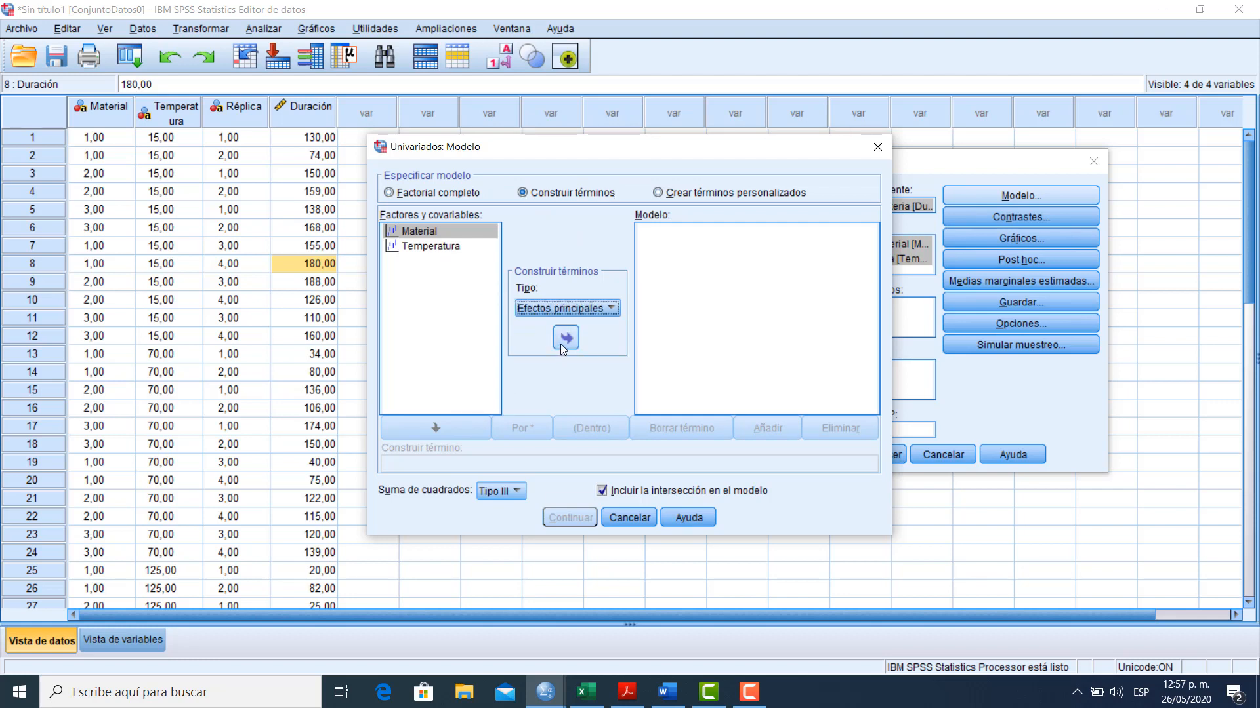
left_click(561, 342)
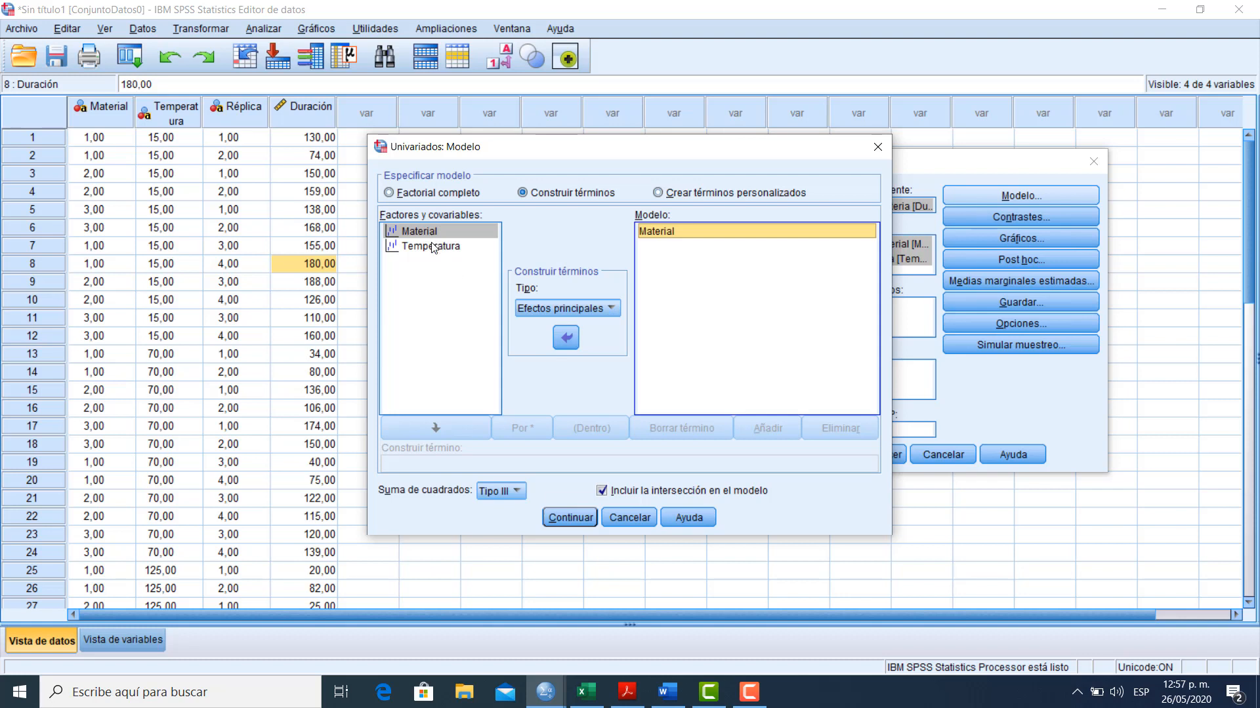
left_click(433, 247)
left_click(559, 340)
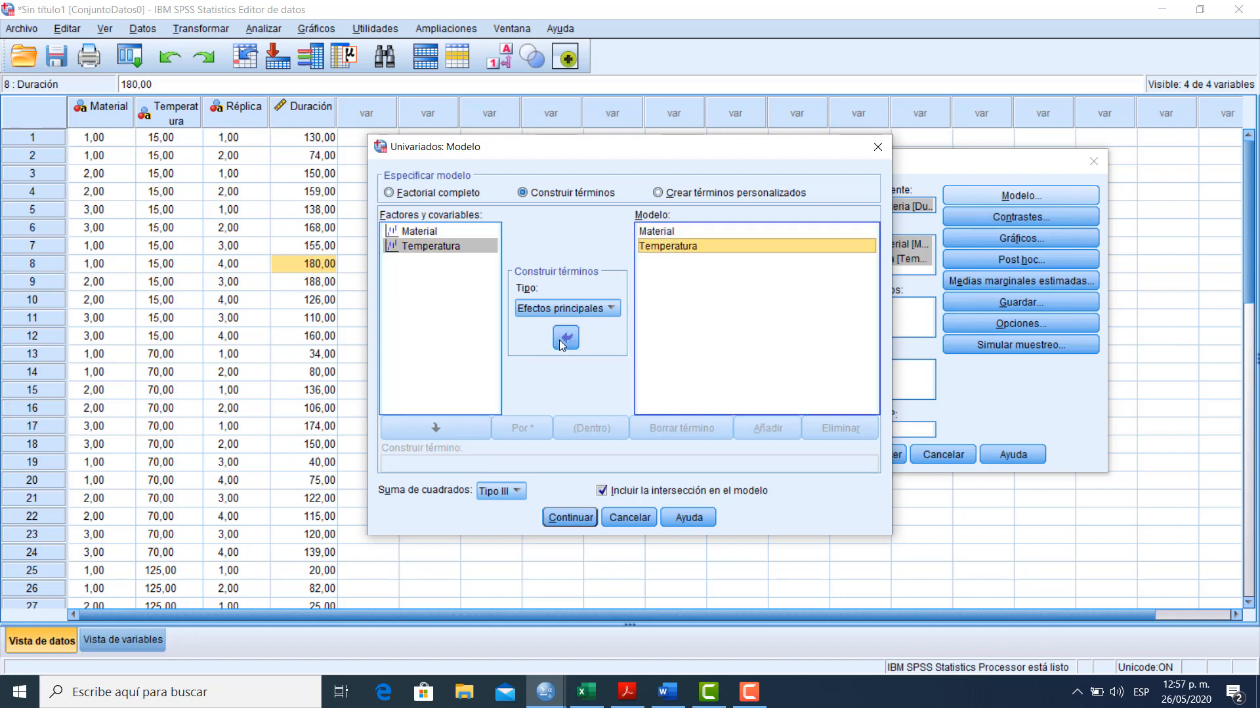
Add the Material*Temperatura interaction (Interacción) of both factors to the model terms
left_click(410, 230)
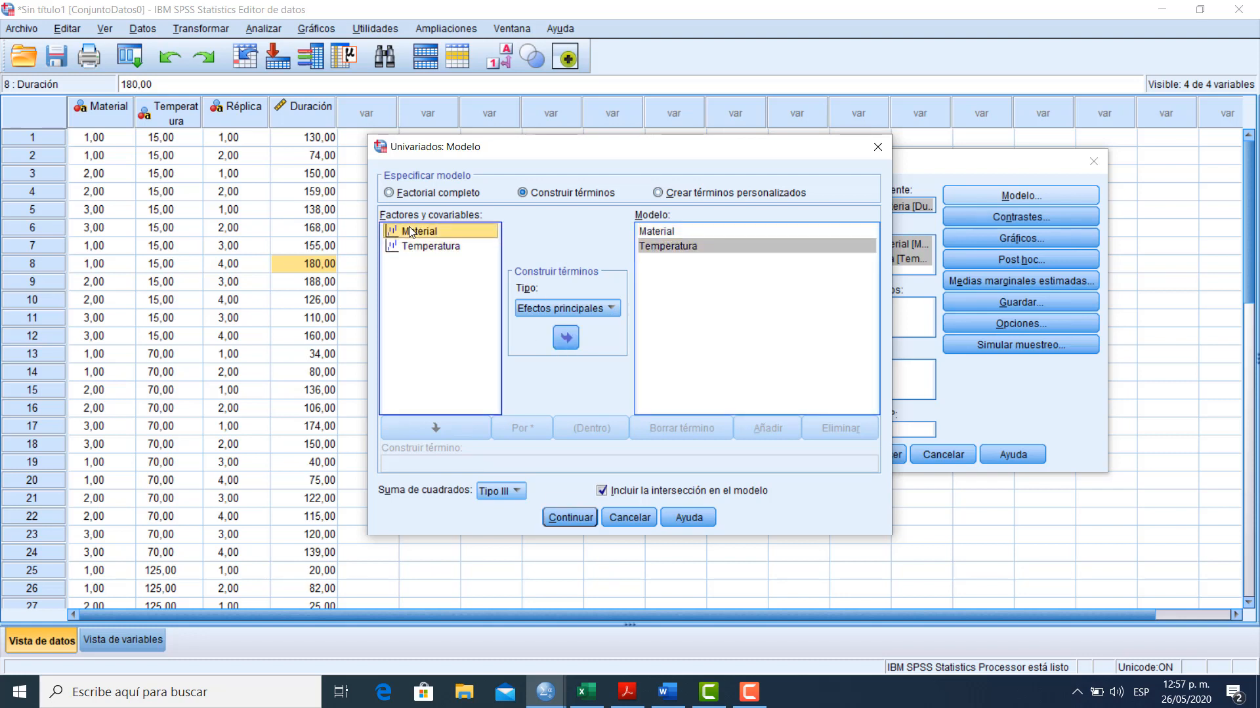
key("shift+Down")
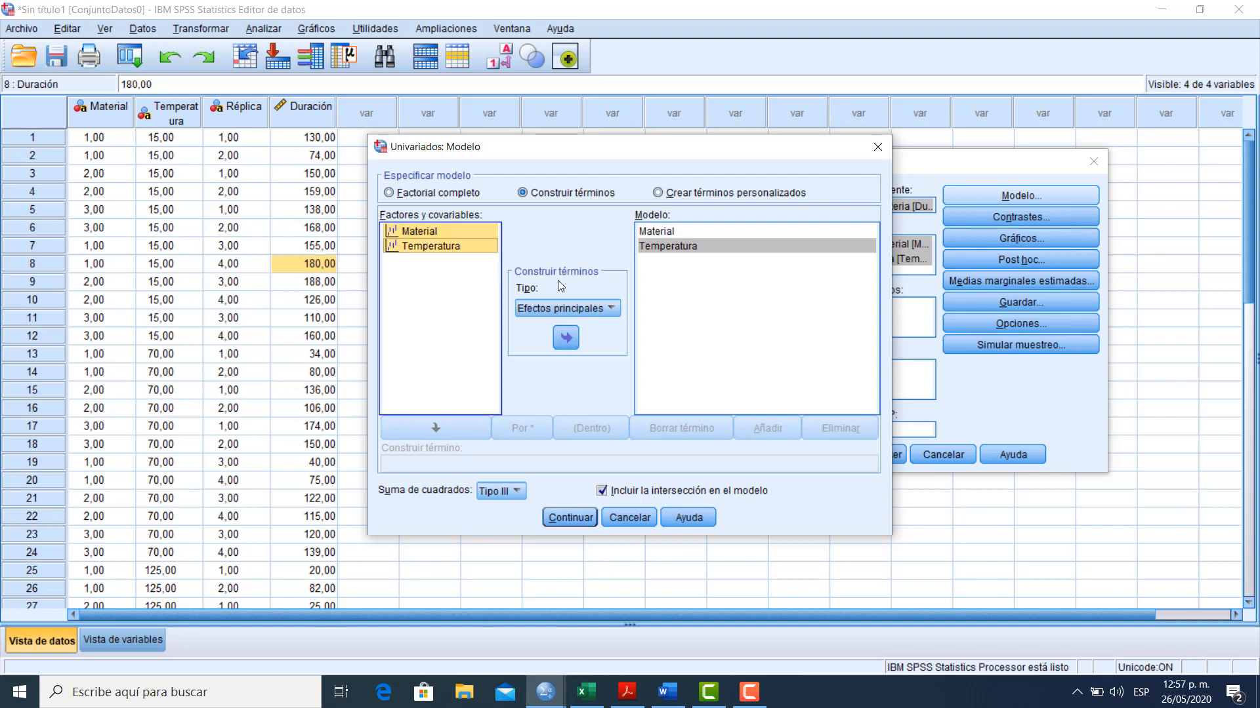
left_click(605, 309)
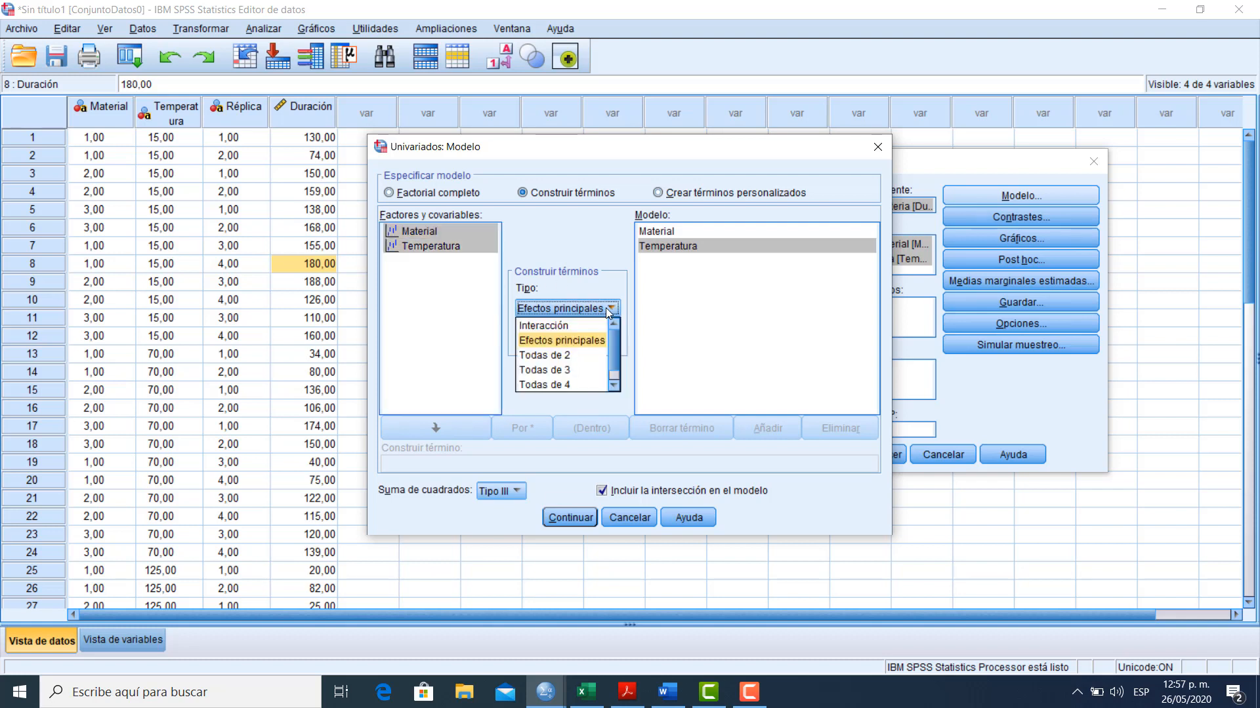
left_click(561, 327)
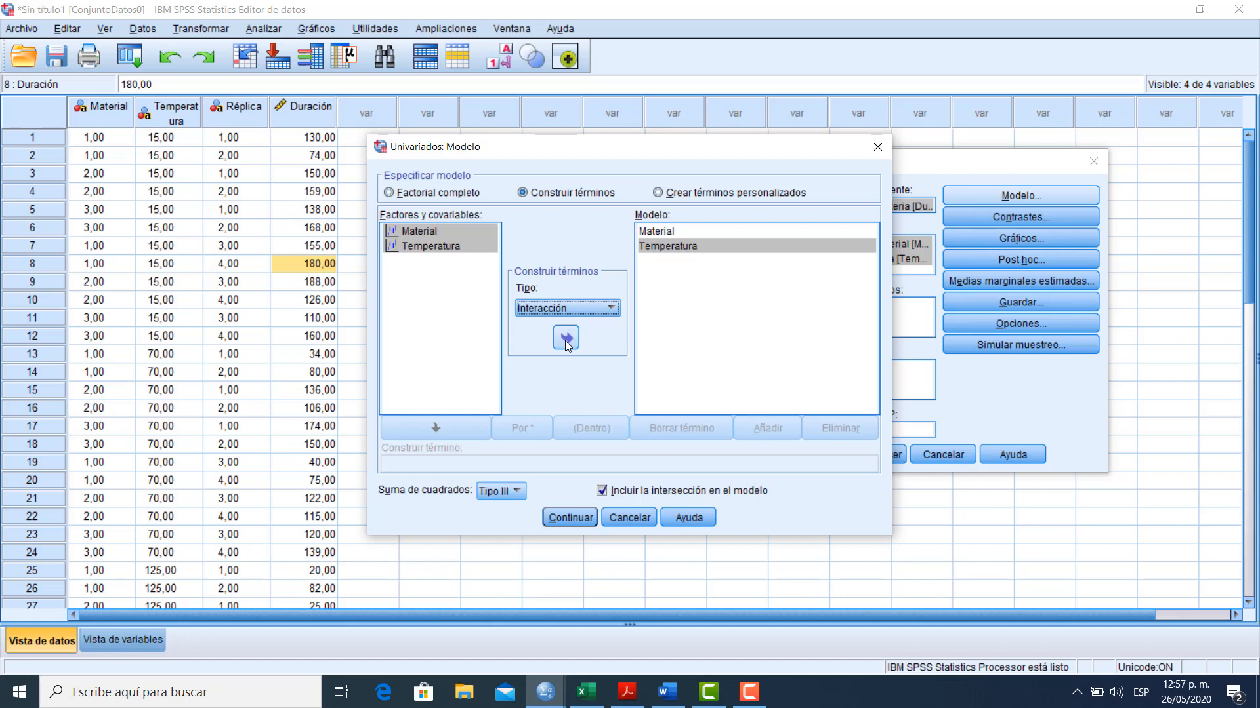
left_click(565, 338)
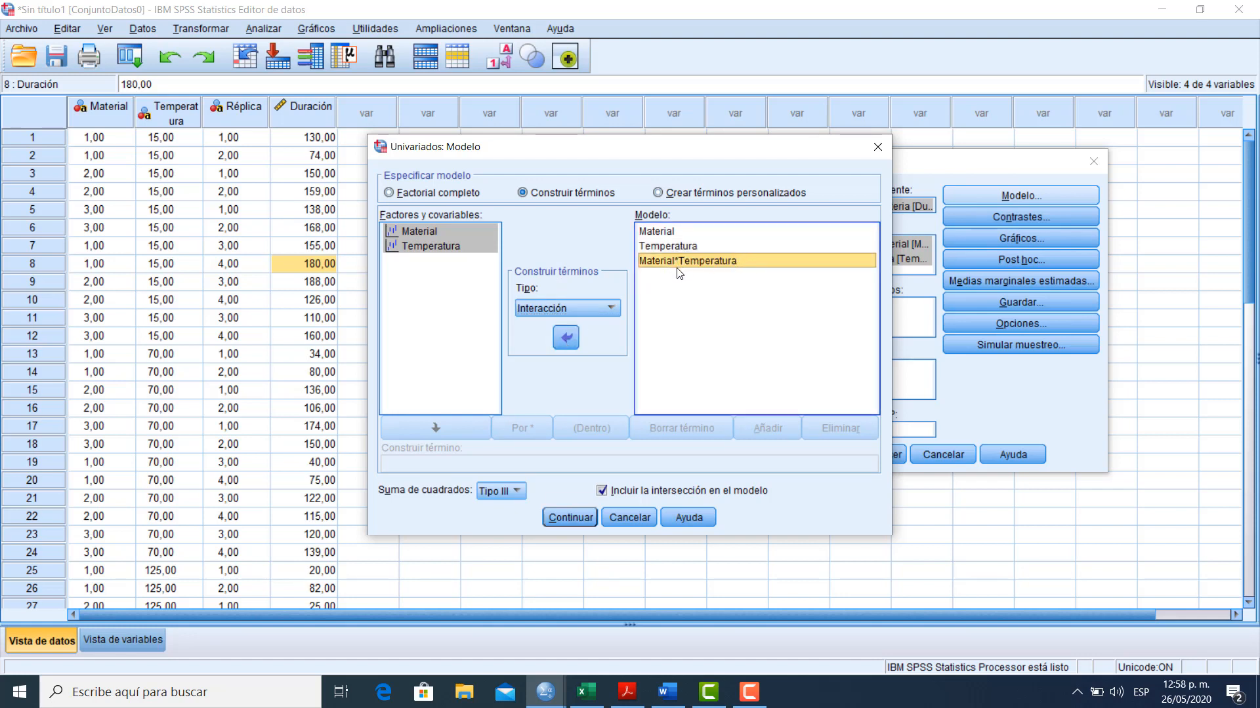
left_click(656, 263)
Exclude the intercept from the model, run the univariate analysis and view the tests of between-subjects effects
left_click(602, 492)
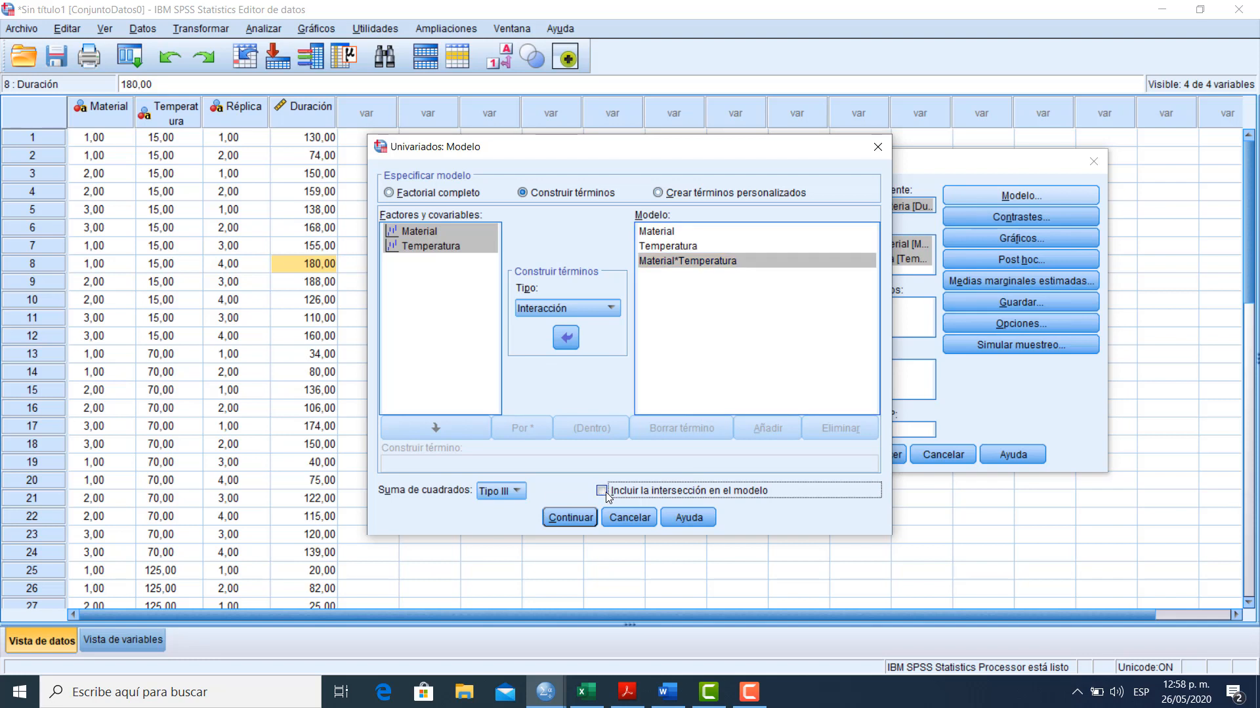
left_click(571, 518)
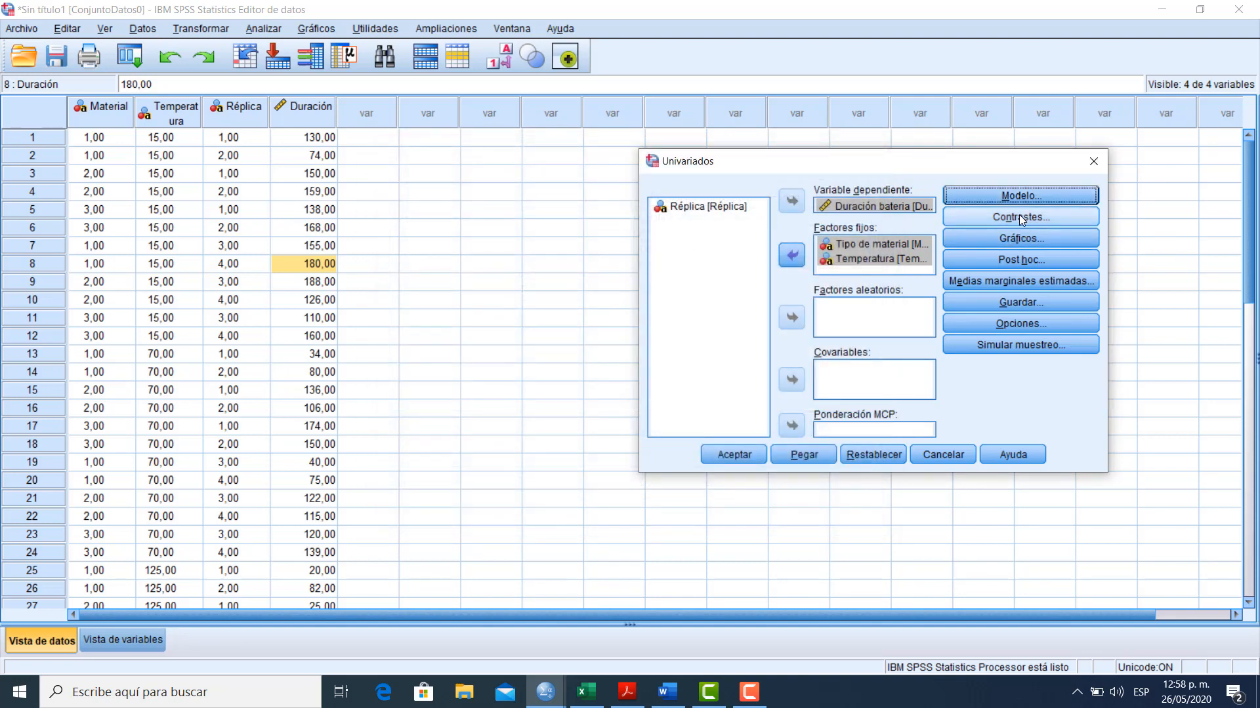
left_click(730, 456)
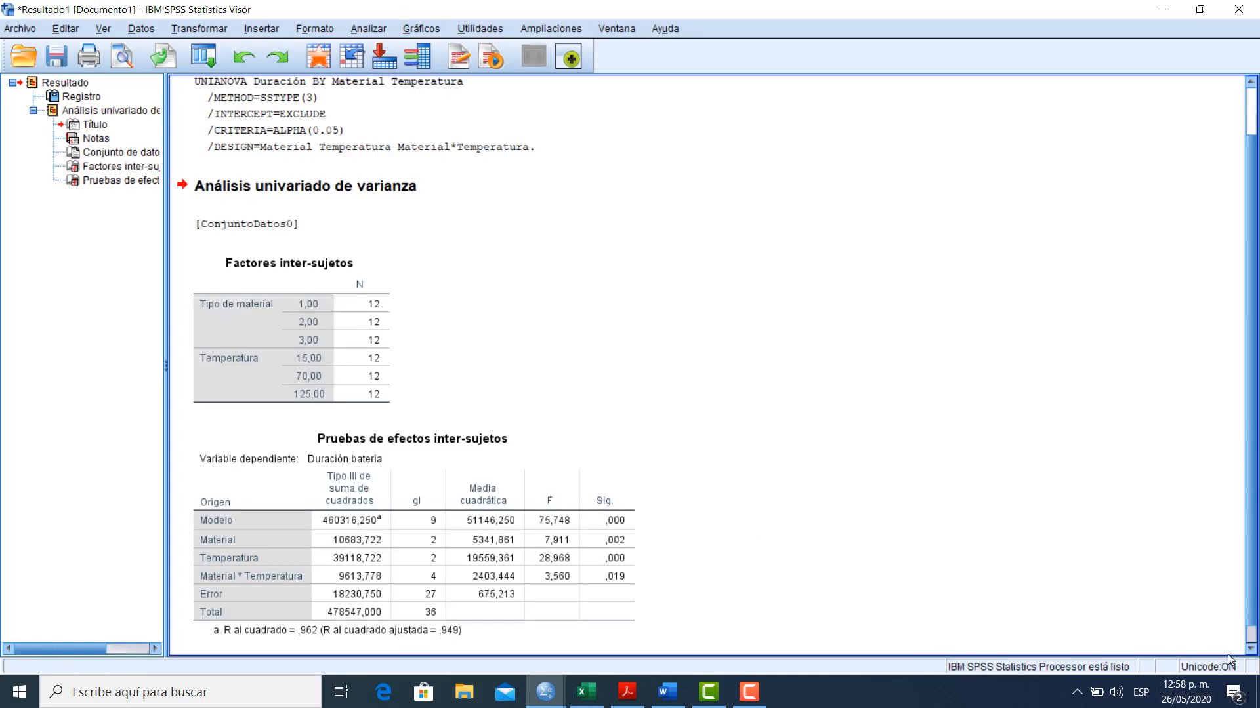
left_click(1254, 653)
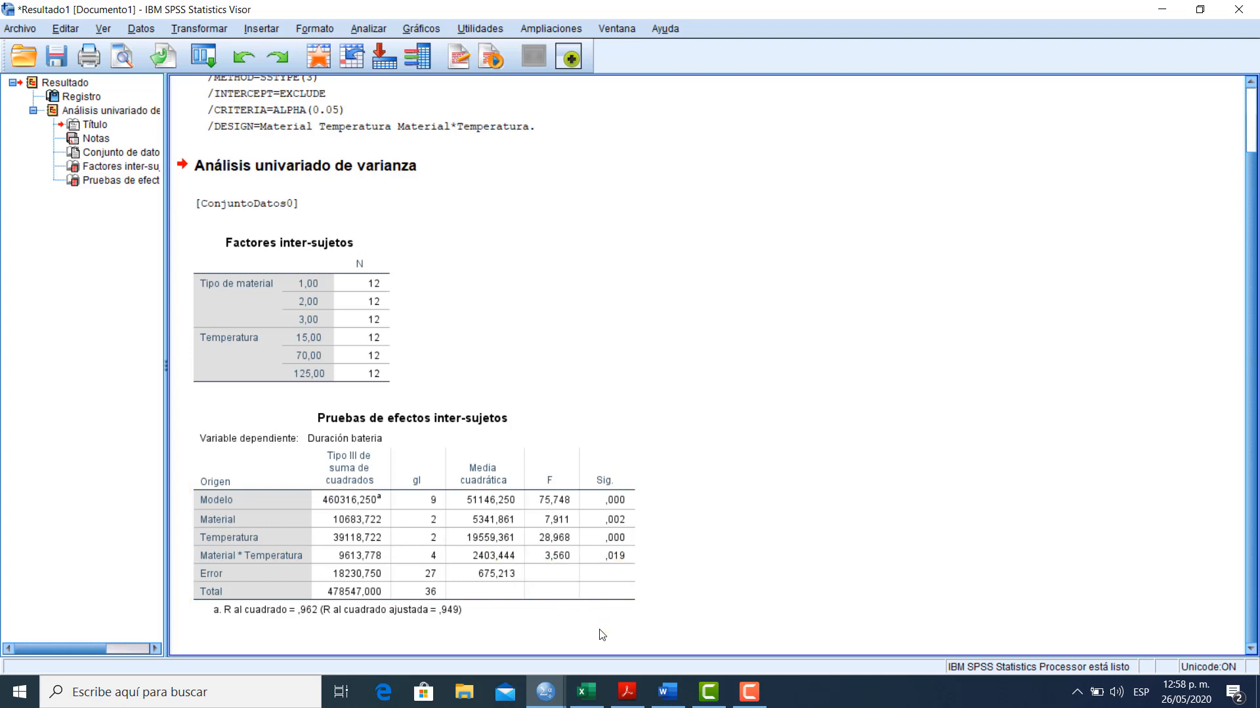
Switch to the DISEÑO FACTORIAL workbook in Excel and examine the F PRUEBA value for materials in the EJEMPLO sheet's TABLA DE ANOVA
left_click(581, 703)
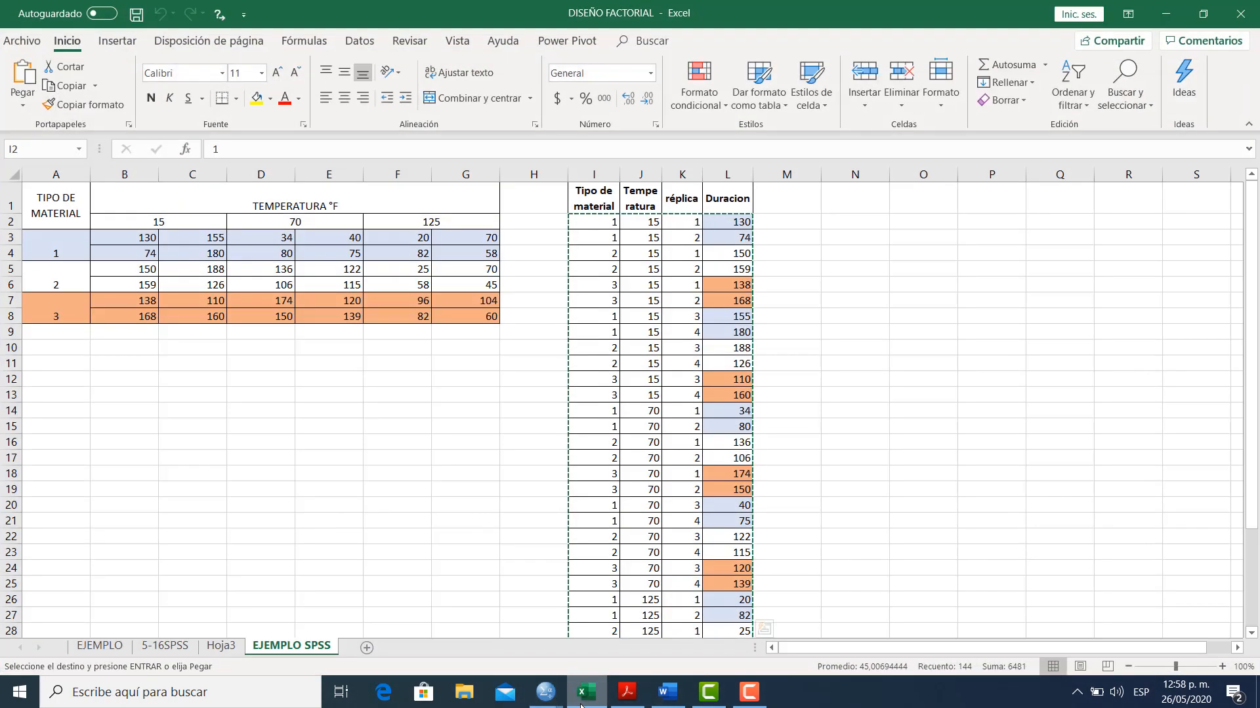
left_click(81, 647)
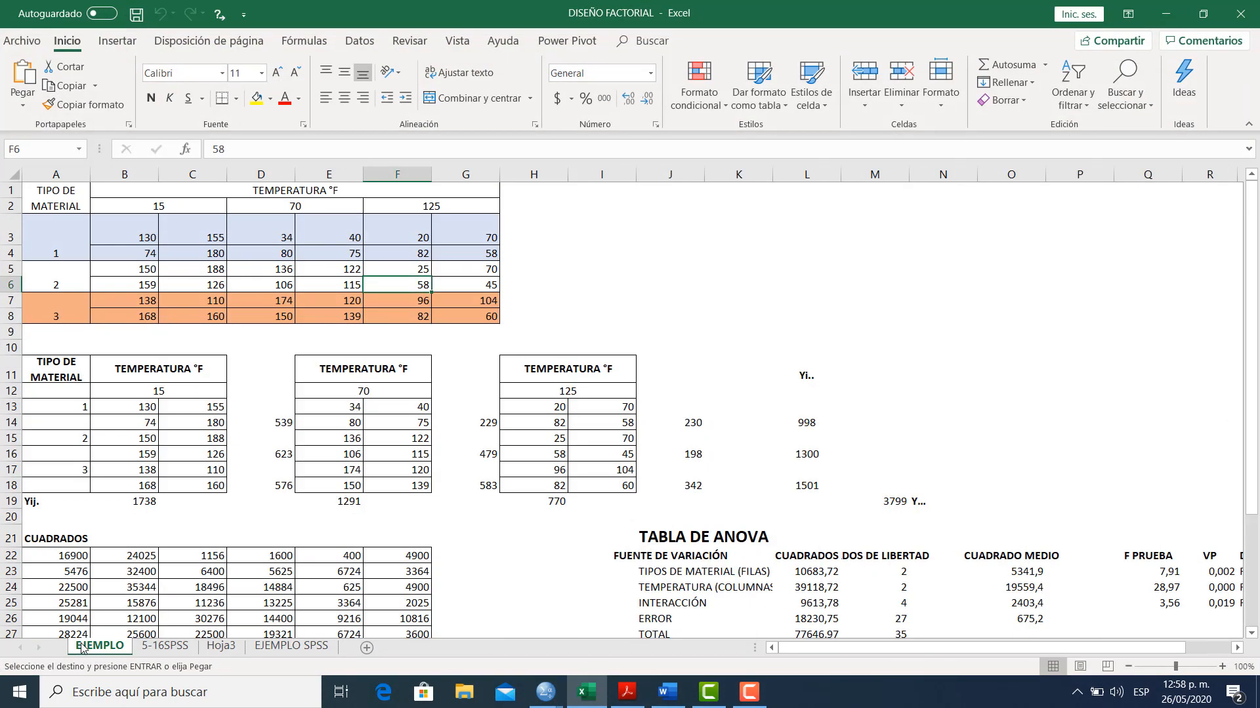
left_click_drag(1250, 499, 1239, 651)
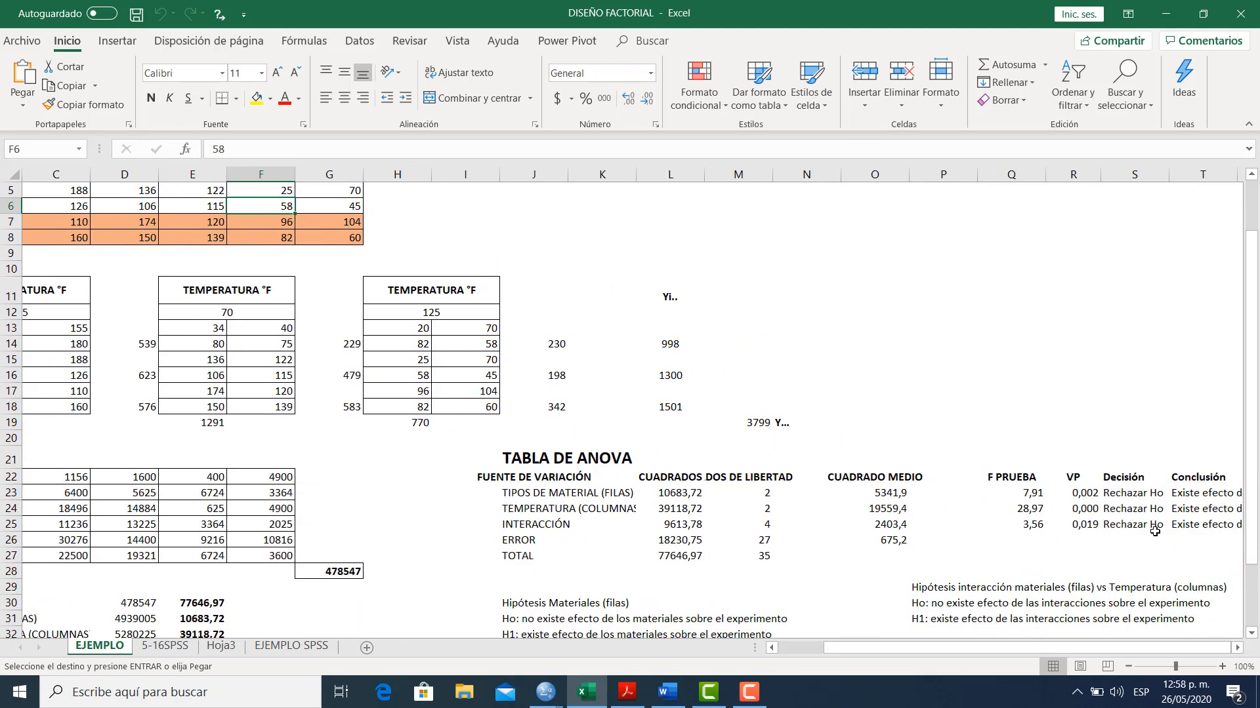
left_click(1033, 493)
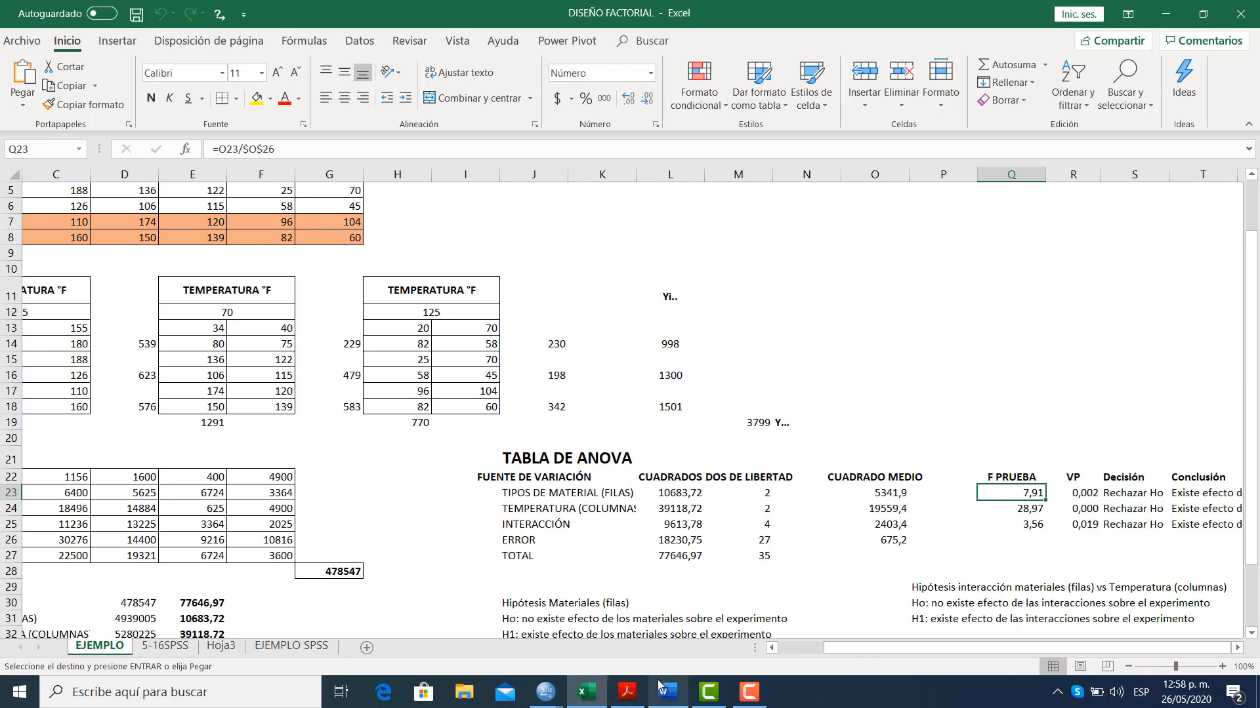
Compare the SPSS between-subjects results with the temperature and interaction F PRUEBA values in the Excel ANOVA table
mouse_move(645, 687)
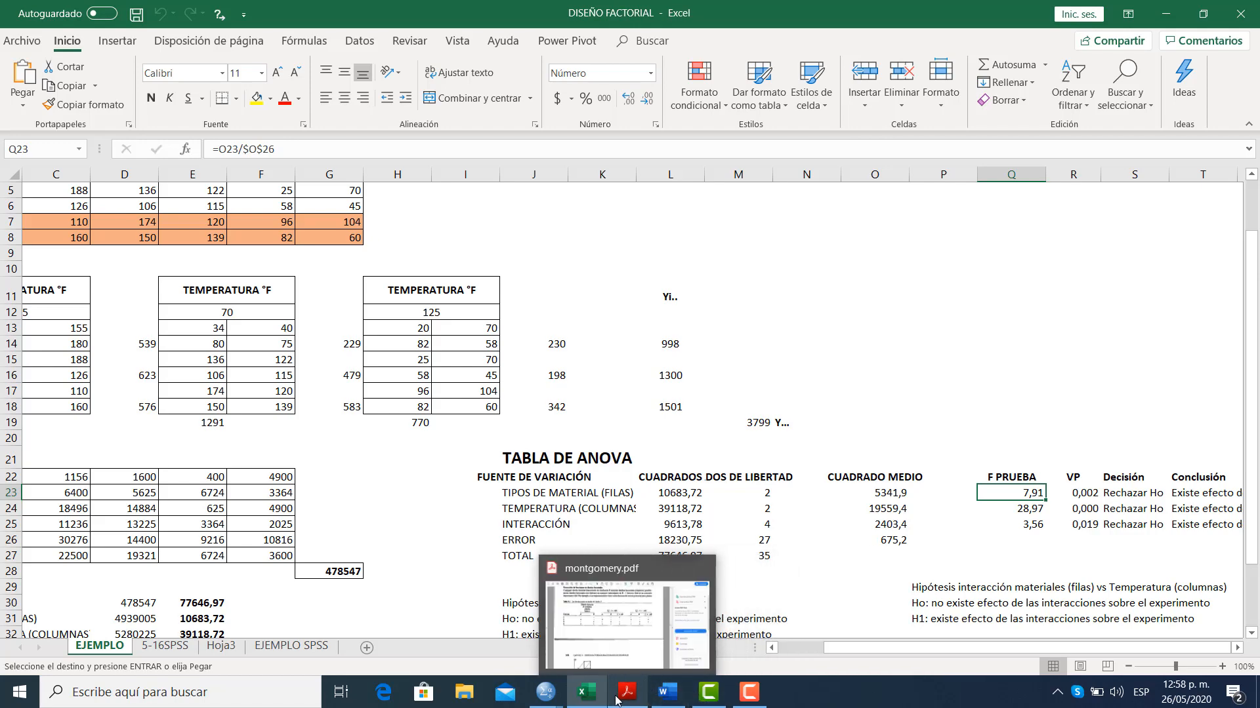
mouse_move(545, 690)
left_click(595, 642)
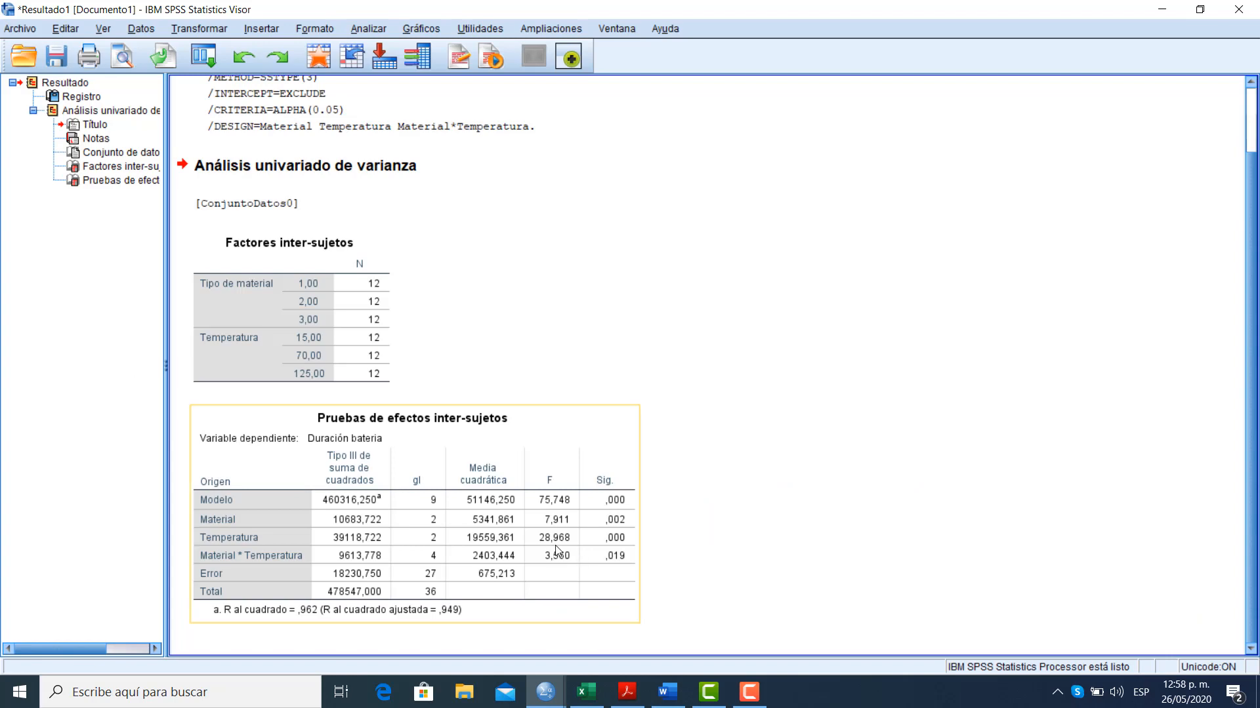
left_click(584, 694)
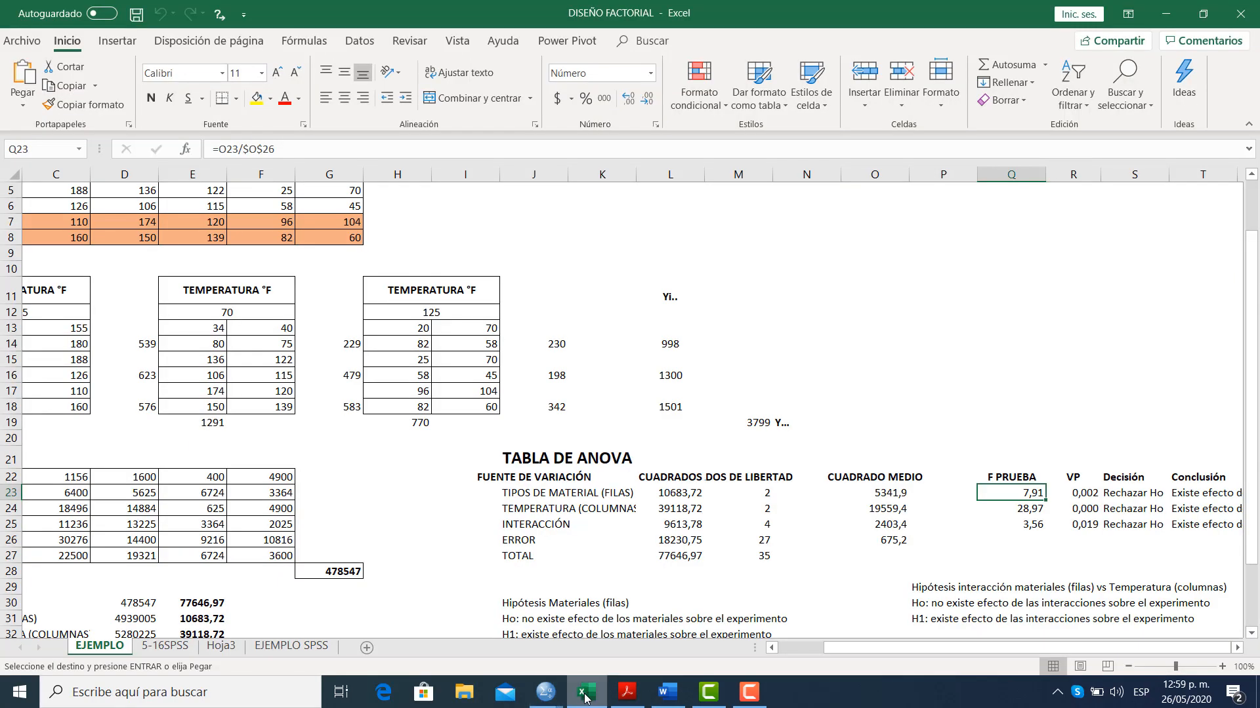
left_click(993, 511)
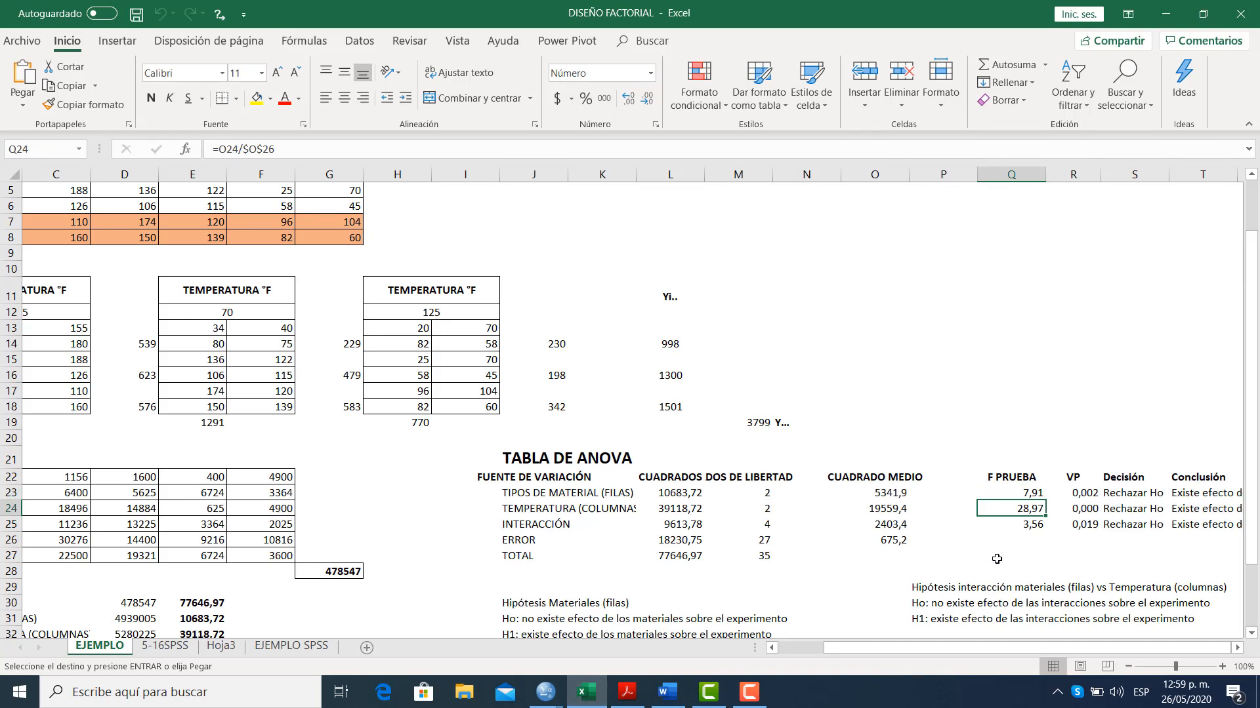
left_click(1005, 524)
left_click(593, 692)
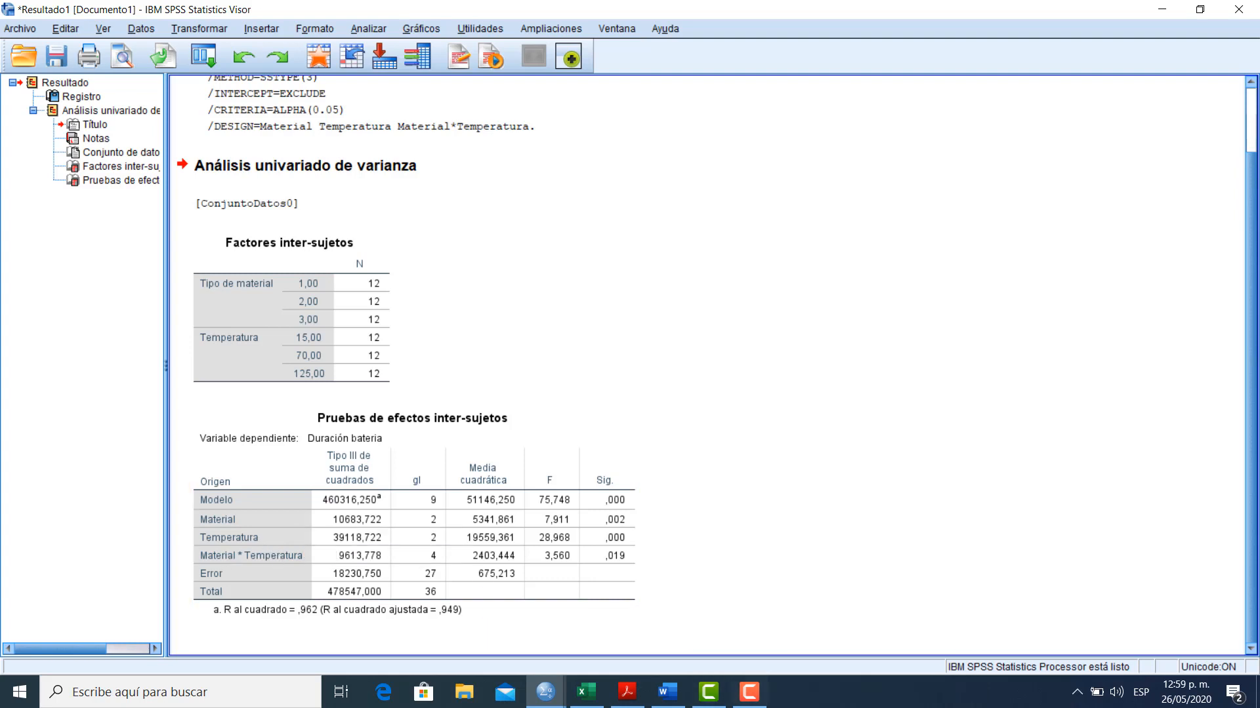
left_click(749, 692)
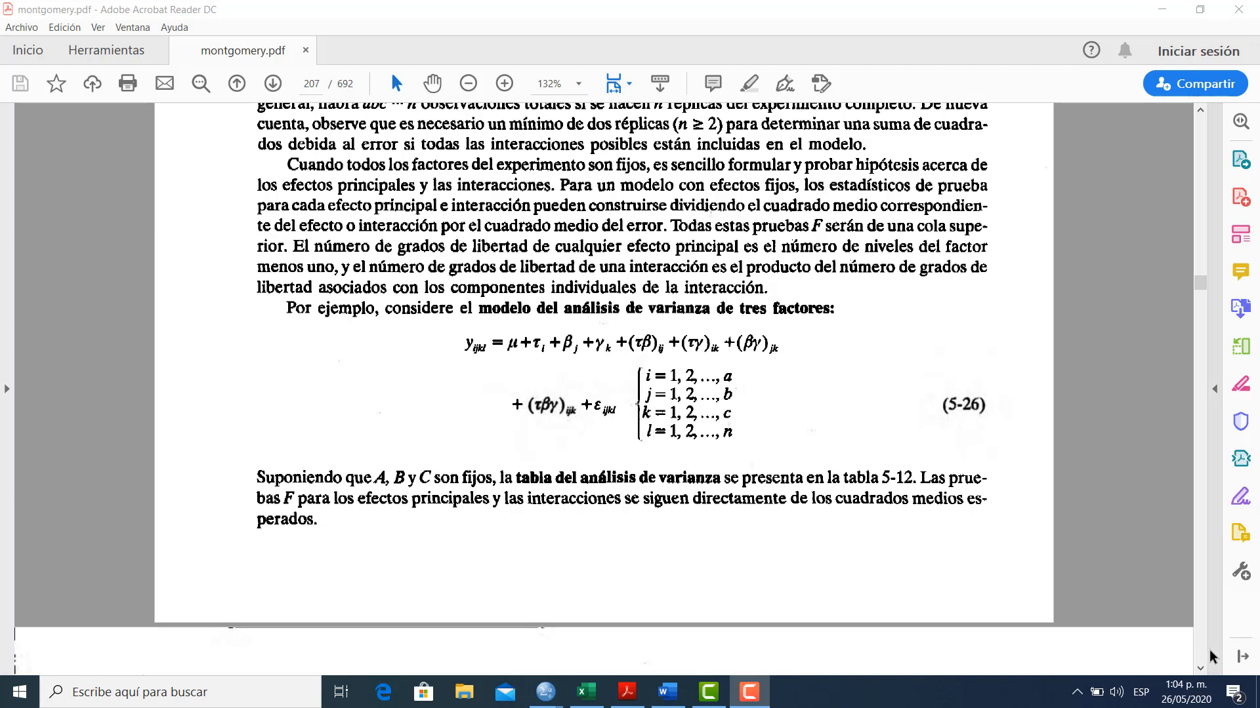
In montgomery.pdf, review the three-factor analysis of variance model and Tabla 5-12 for fixed effects
left_click(1199, 669)
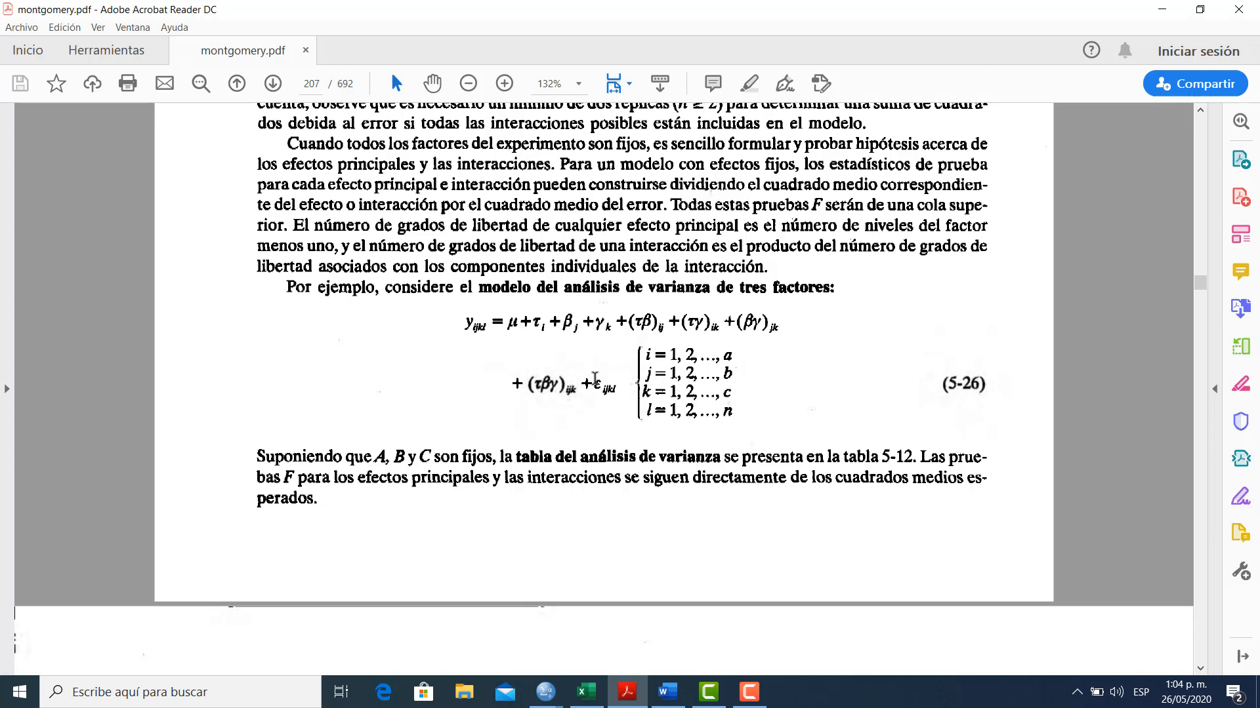
left_click(1201, 670)
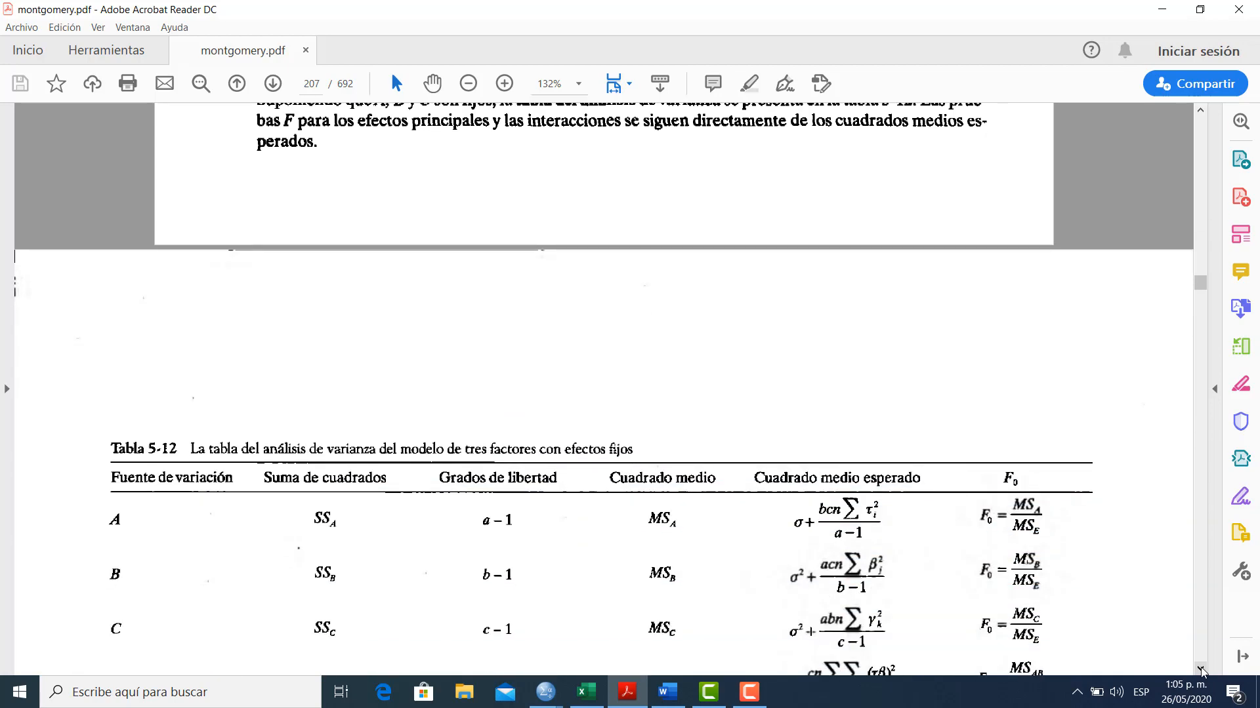
left_click(1201, 669)
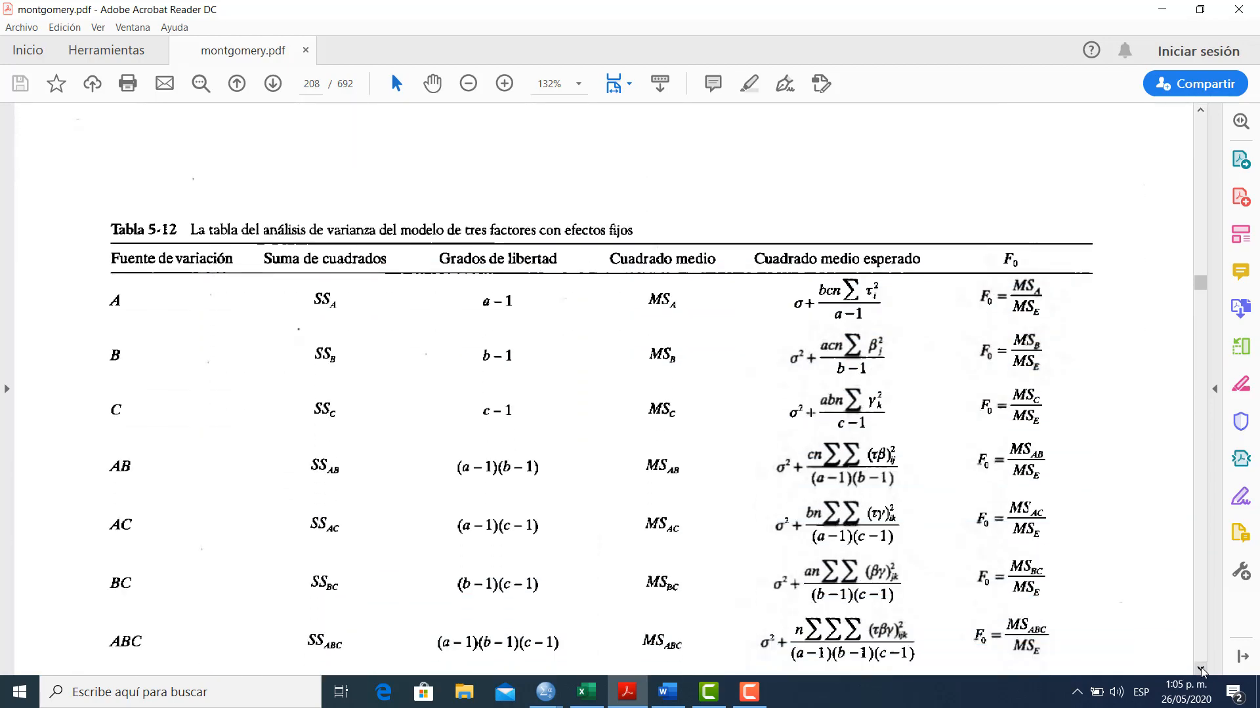
left_click(1201, 670)
left_click(1201, 670)
left_click(1201, 670)
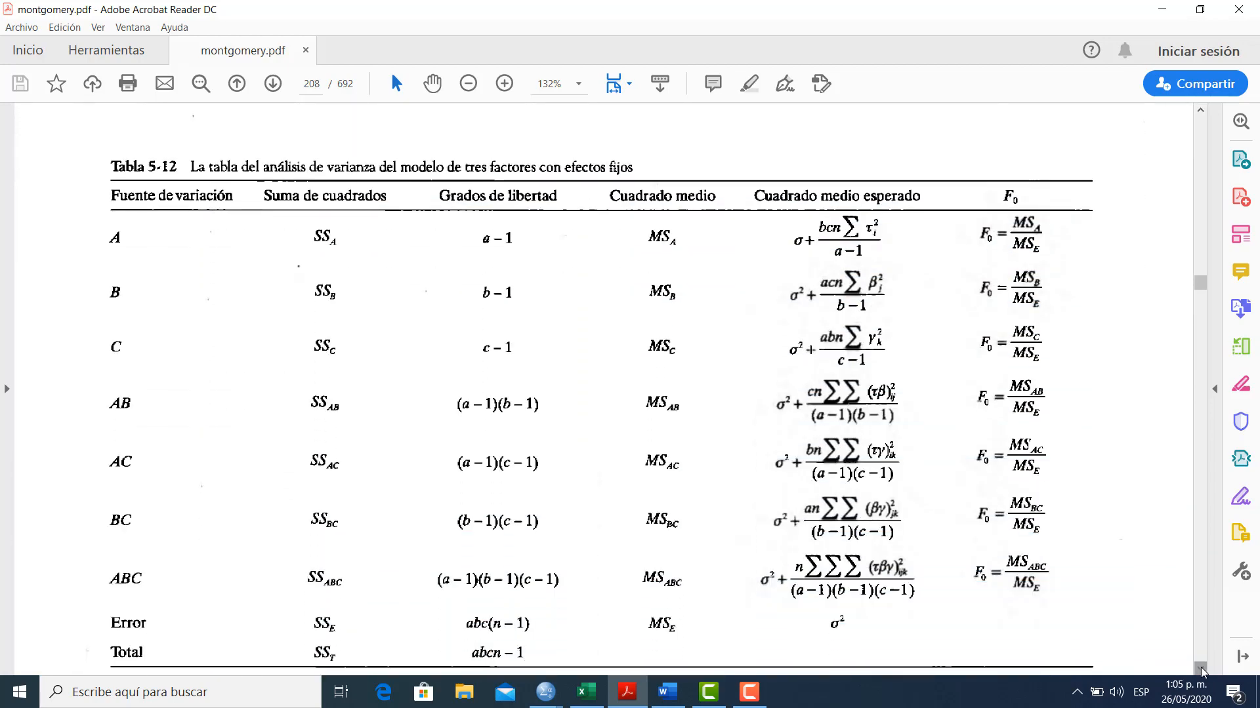
left_click(1201, 670)
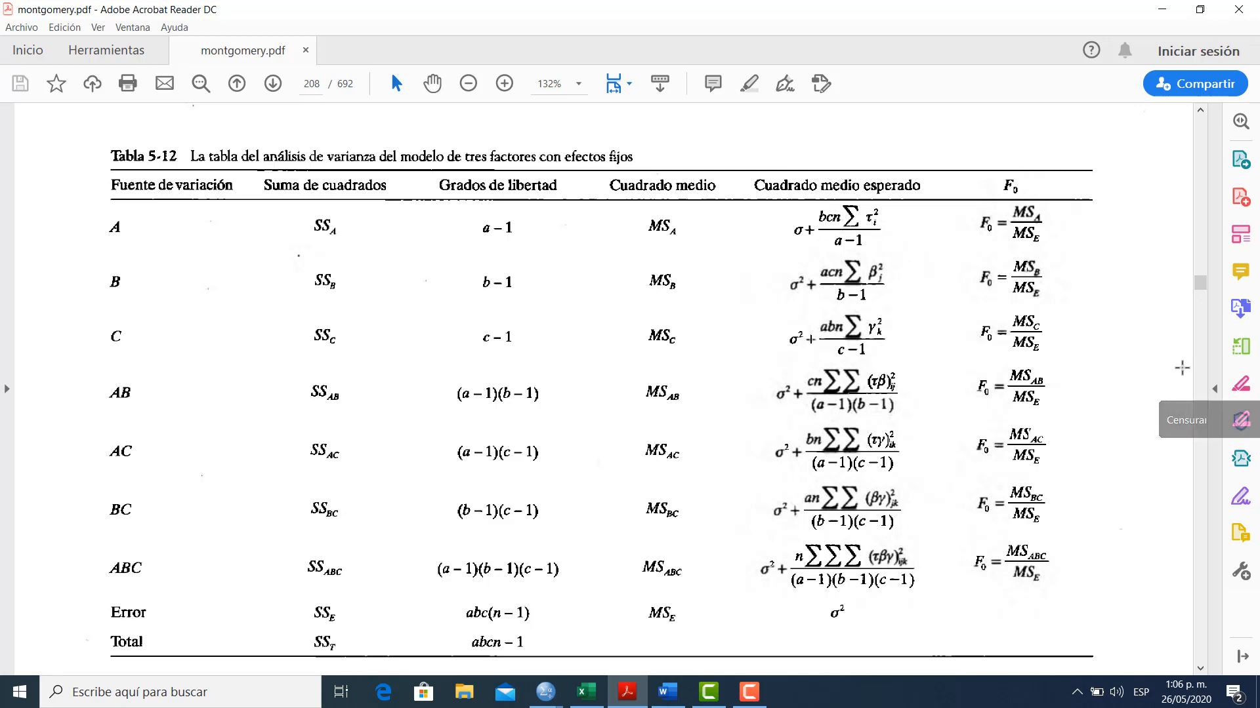
Read the sum of squares formulas for the three-factor design, equations 5-27 to 5-35, in montgomery.pdf
scroll(1199, 425, "down", 5)
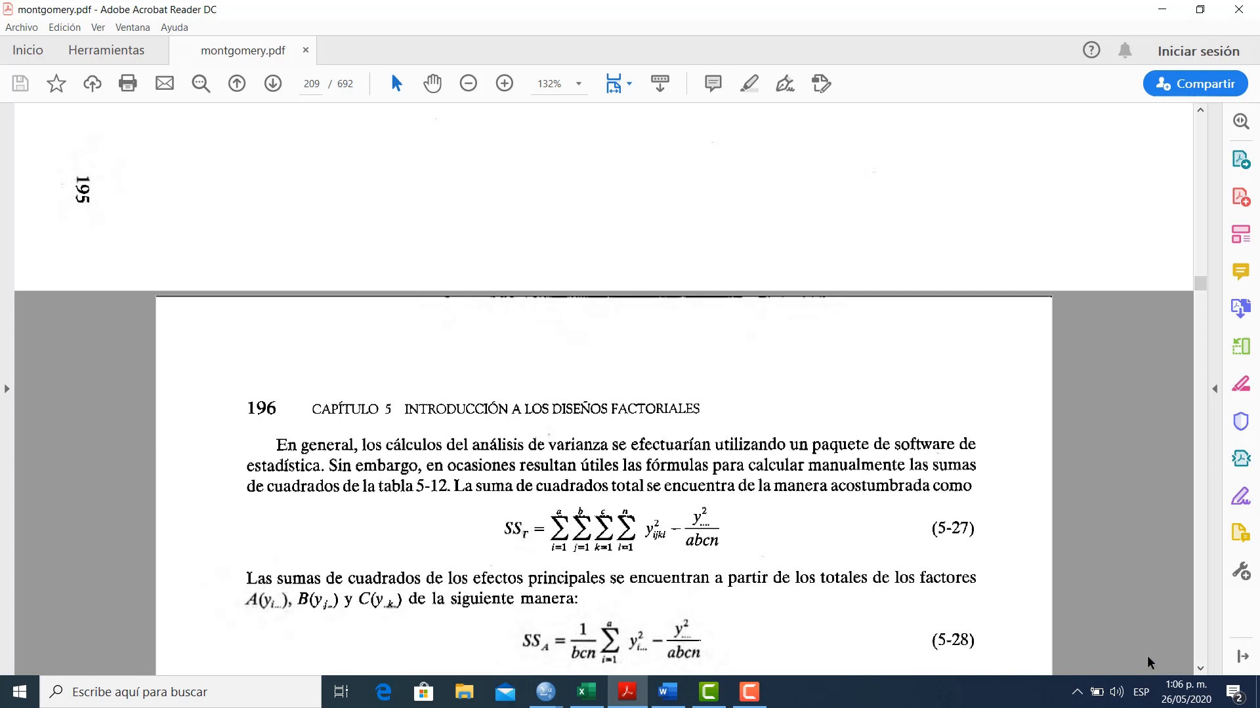
left_click(1200, 669)
left_click(1200, 669)
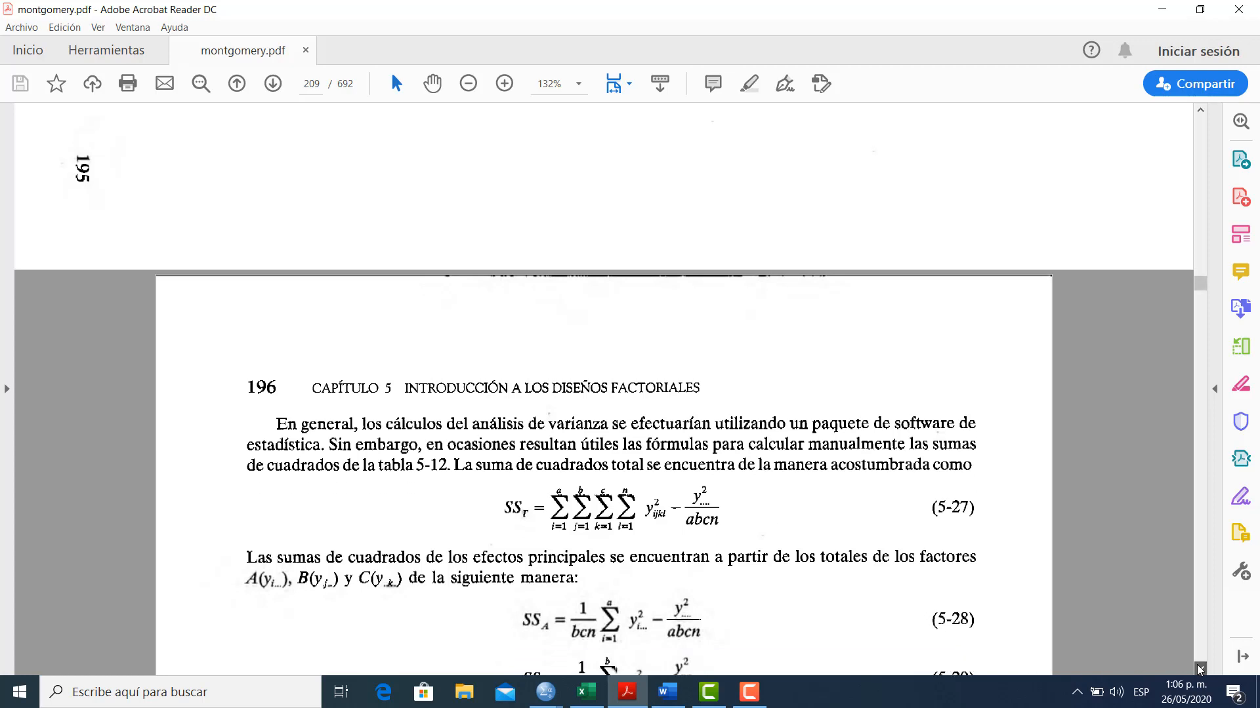
left_click(1200, 668)
left_click(1199, 669)
left_click(1200, 668)
left_click(1200, 668)
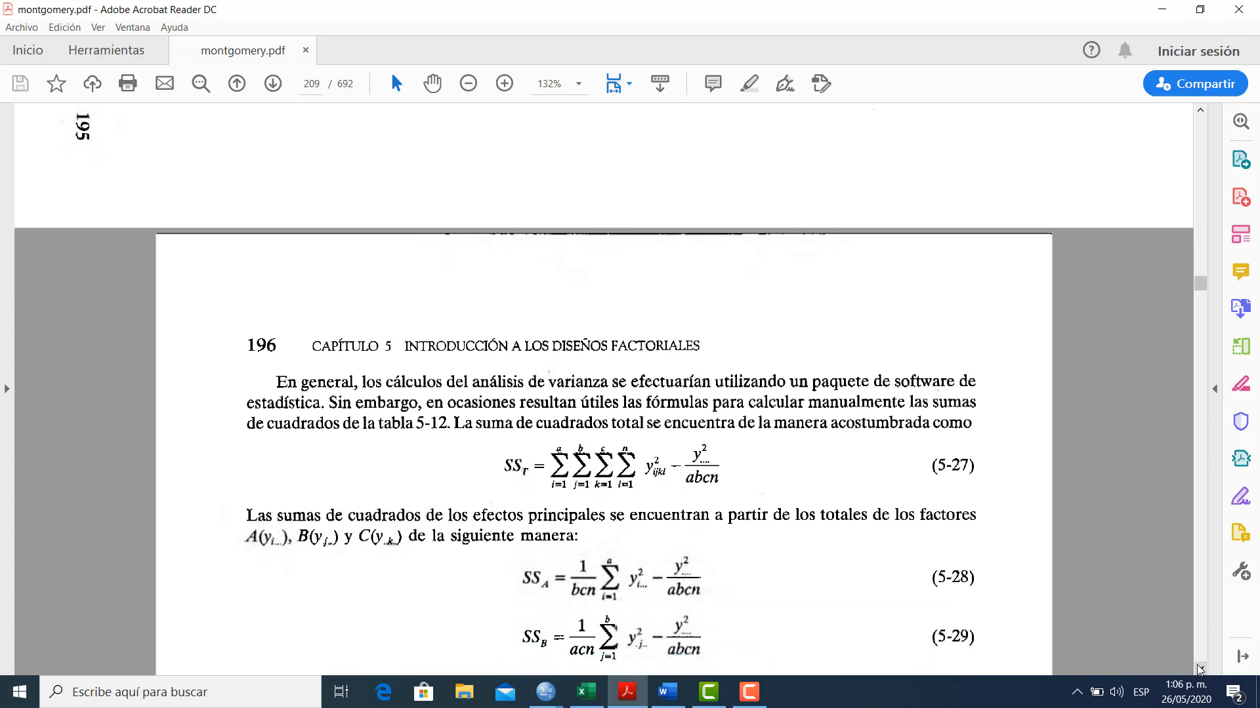
left_click(1200, 668)
left_click_drag(1199, 668, 1200, 669)
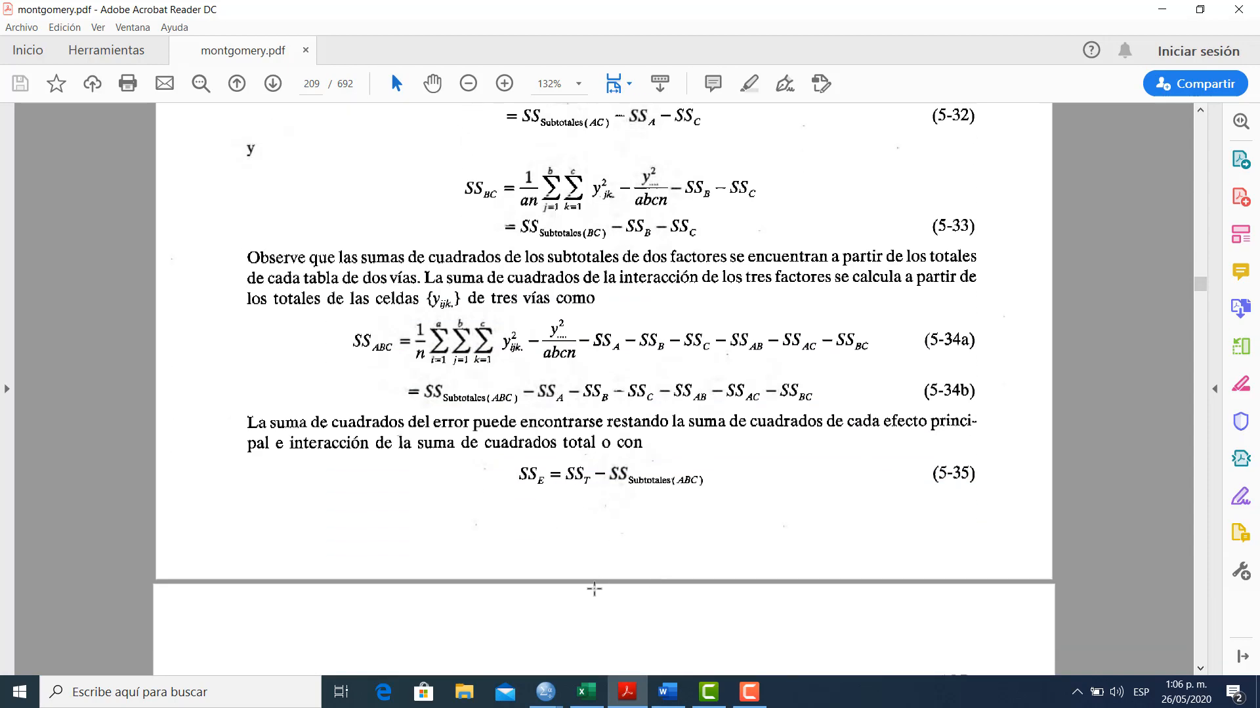
Switch to the DISEÑO FACTORIAL workbook in Excel and open the 5-16SPSS sheet with the general factorial example
left_click(582, 692)
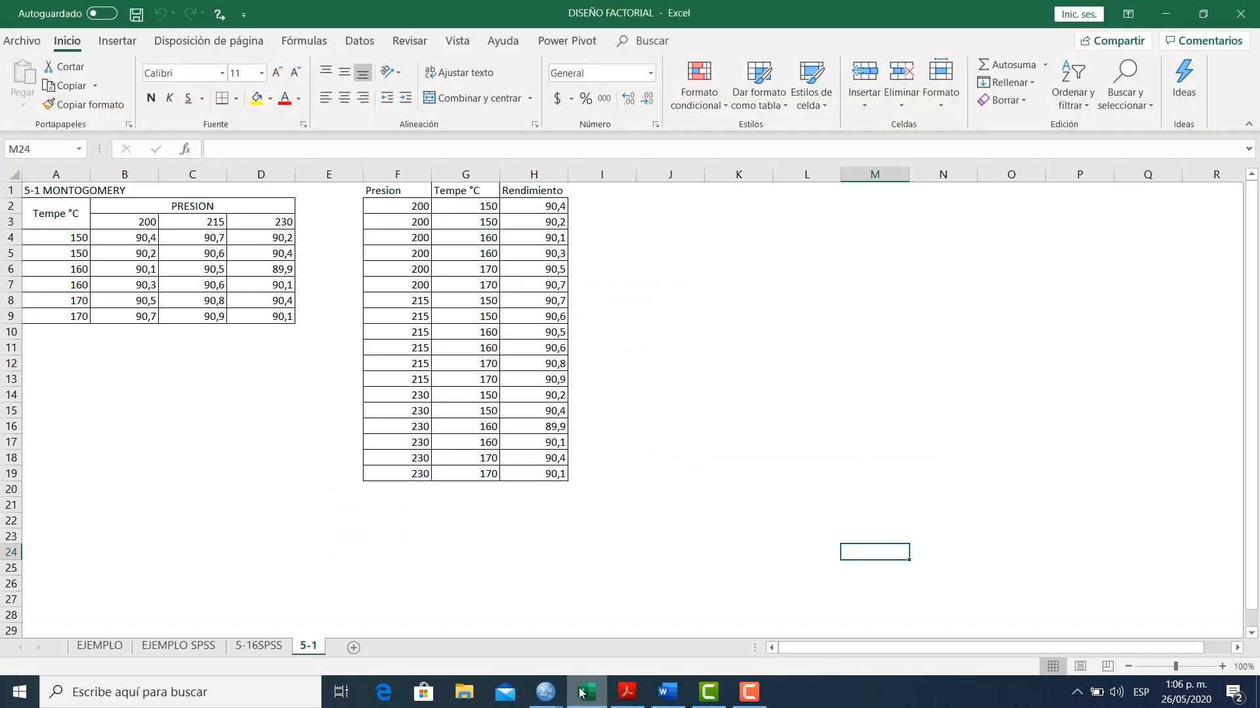
left_click(334, 582)
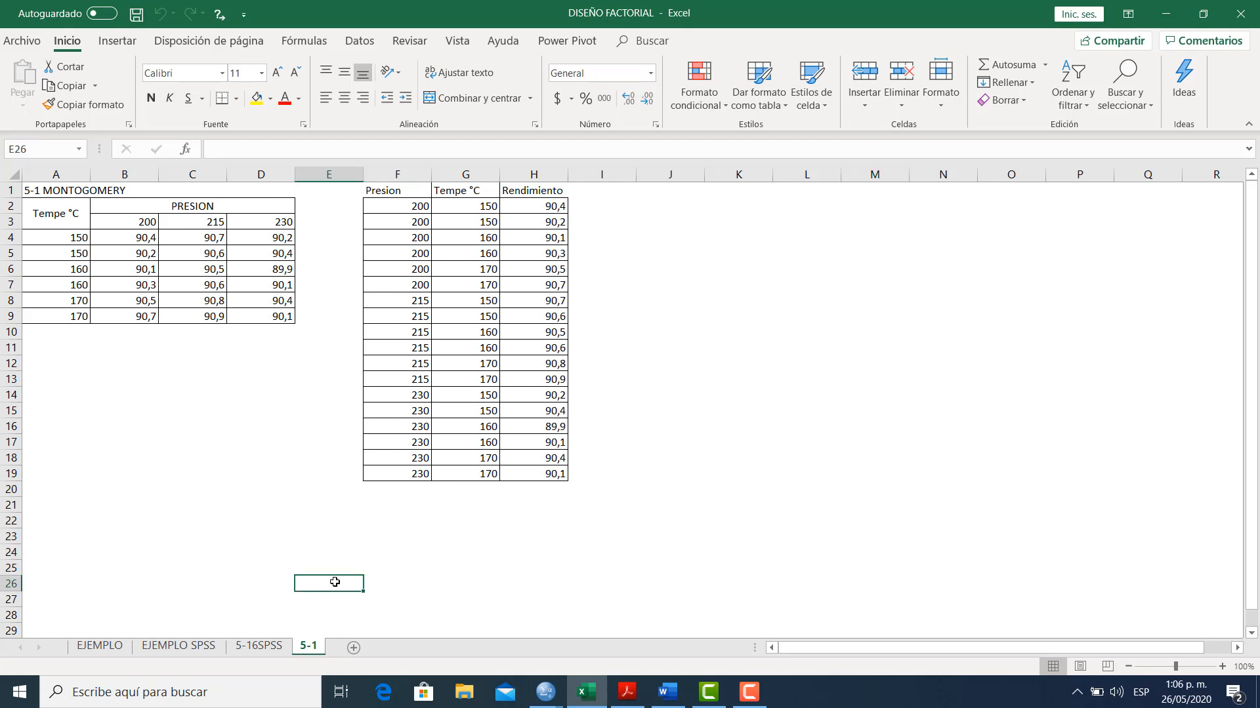
left_click(257, 649)
left_click(223, 492)
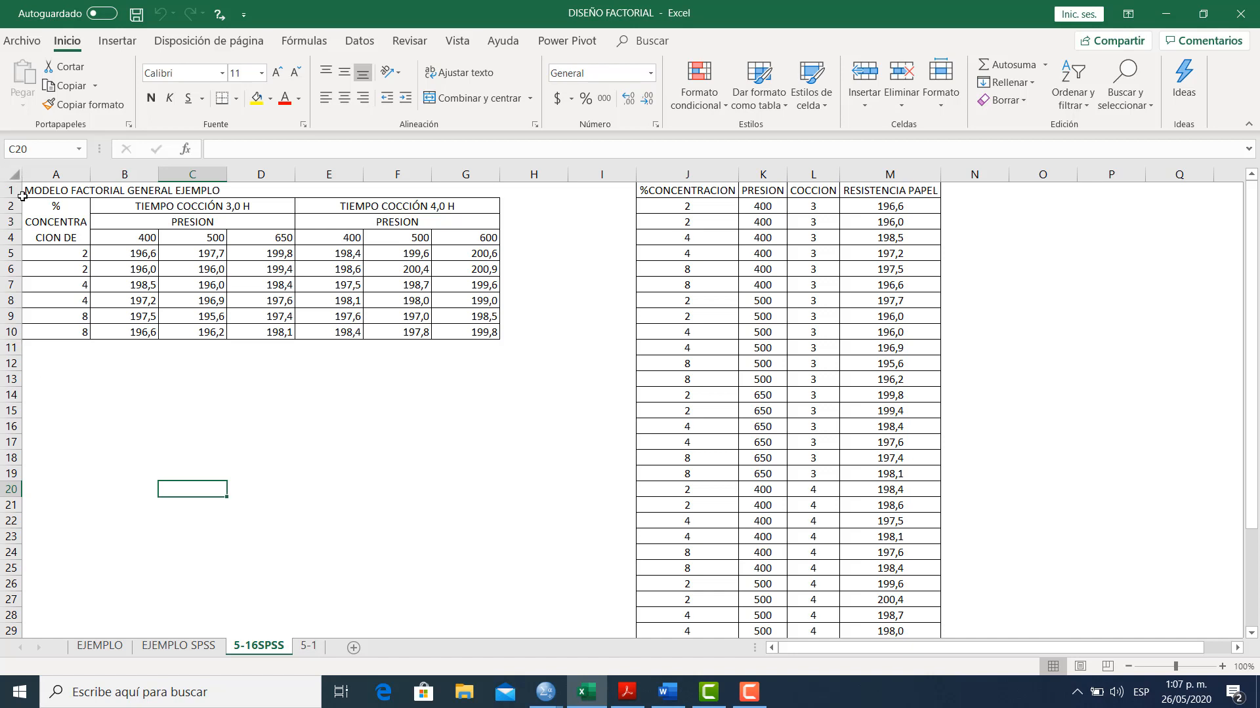
Examine the hardwood concentration factor and its levels in column A of the general factorial table
left_click(30, 229)
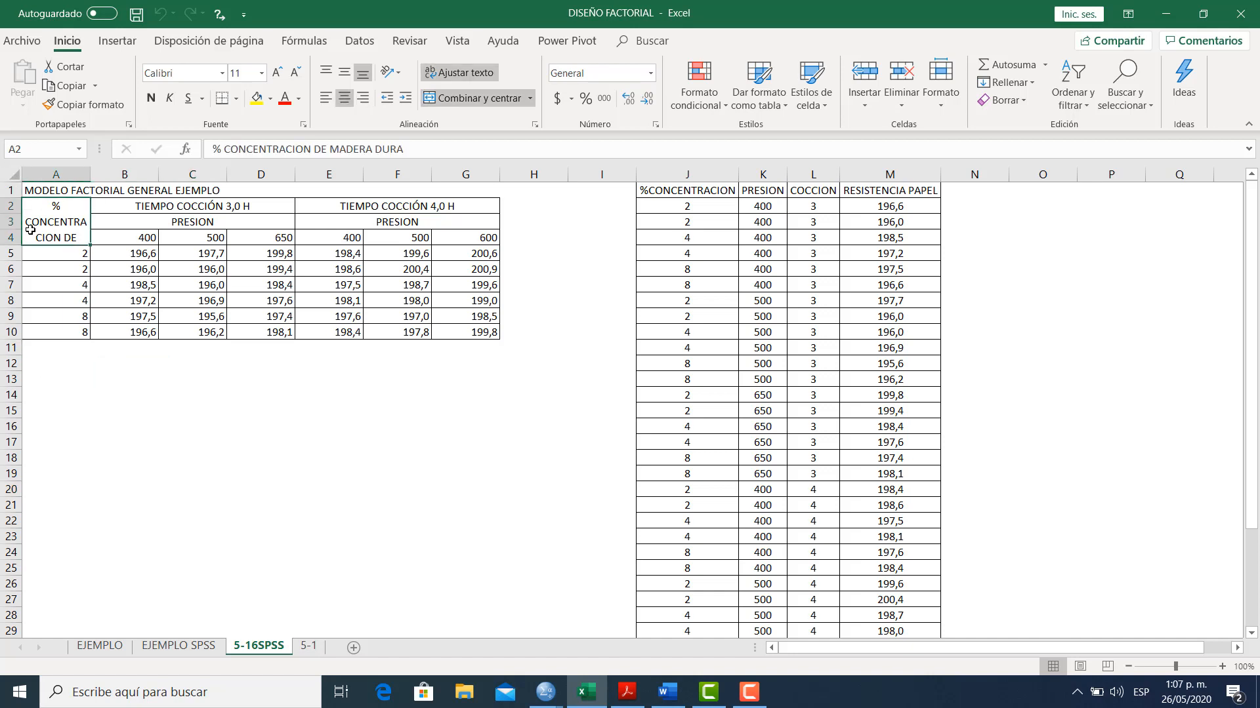
left_click(38, 253)
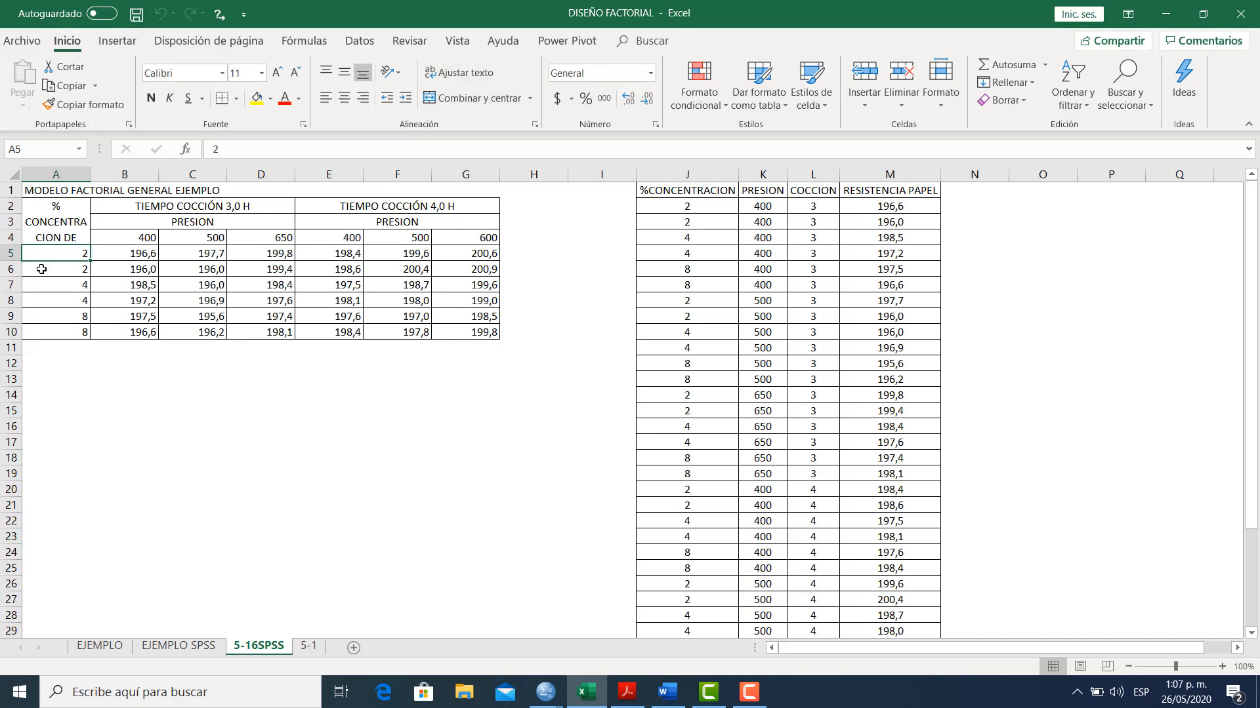
left_click(41, 269)
left_click(46, 284)
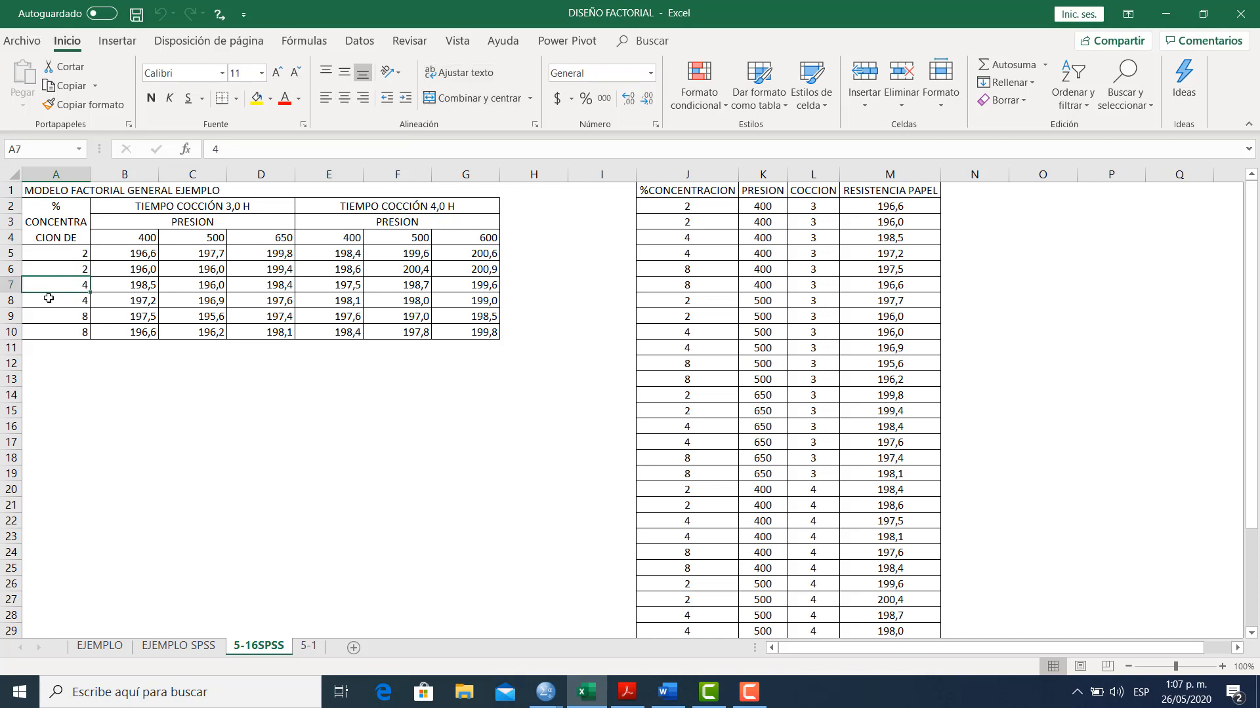
left_click(49, 299)
left_click(51, 316)
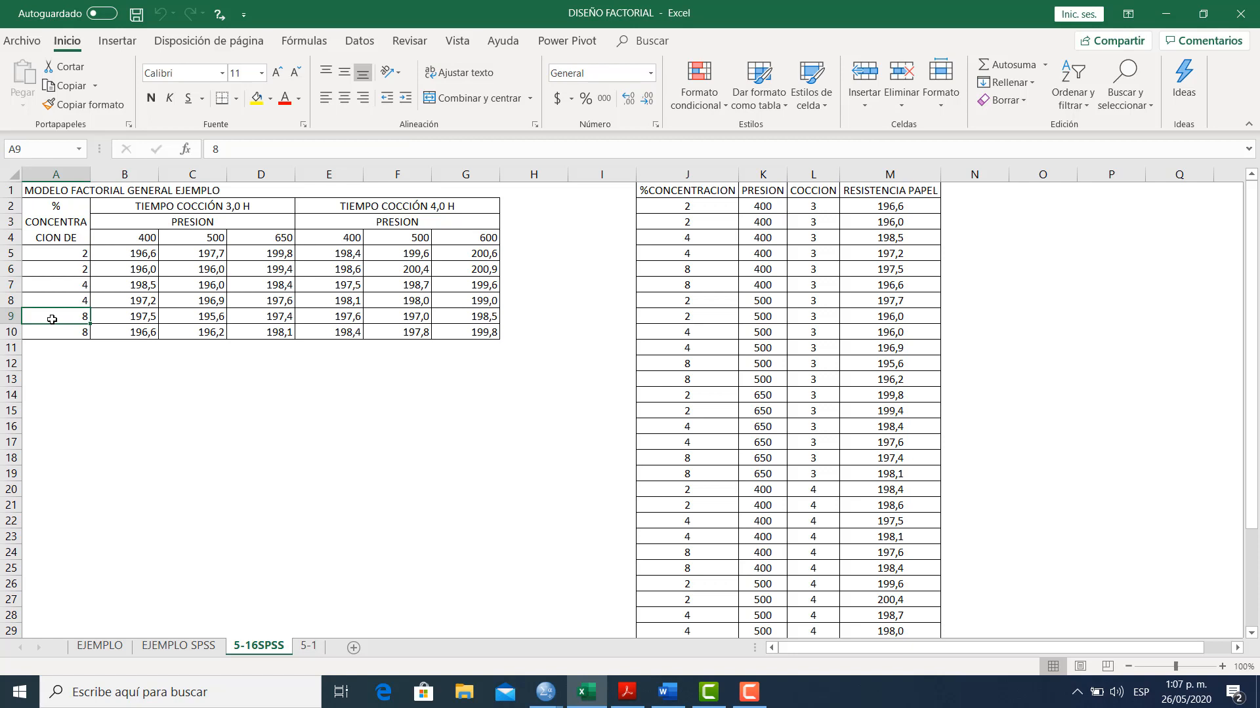
Examine the pressure and cooking time factors and the paper resistance observations in B5:G10 of the general factorial table
left_click(165, 222)
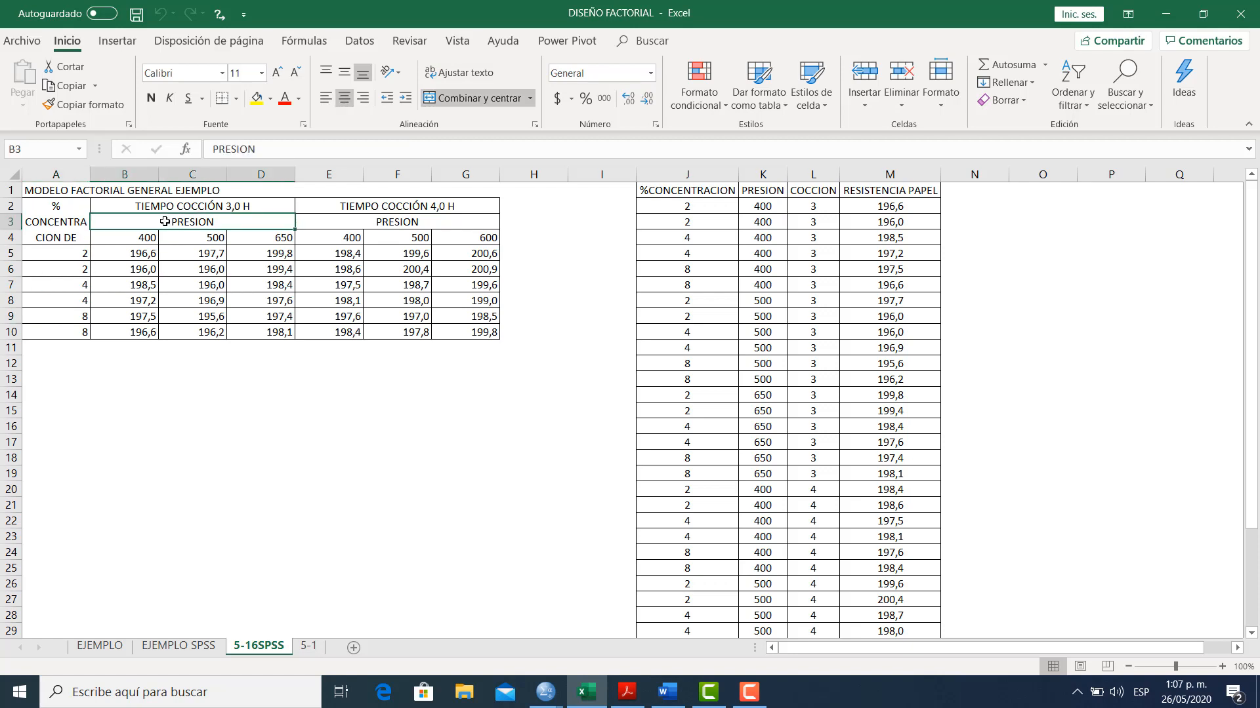
left_click(309, 221)
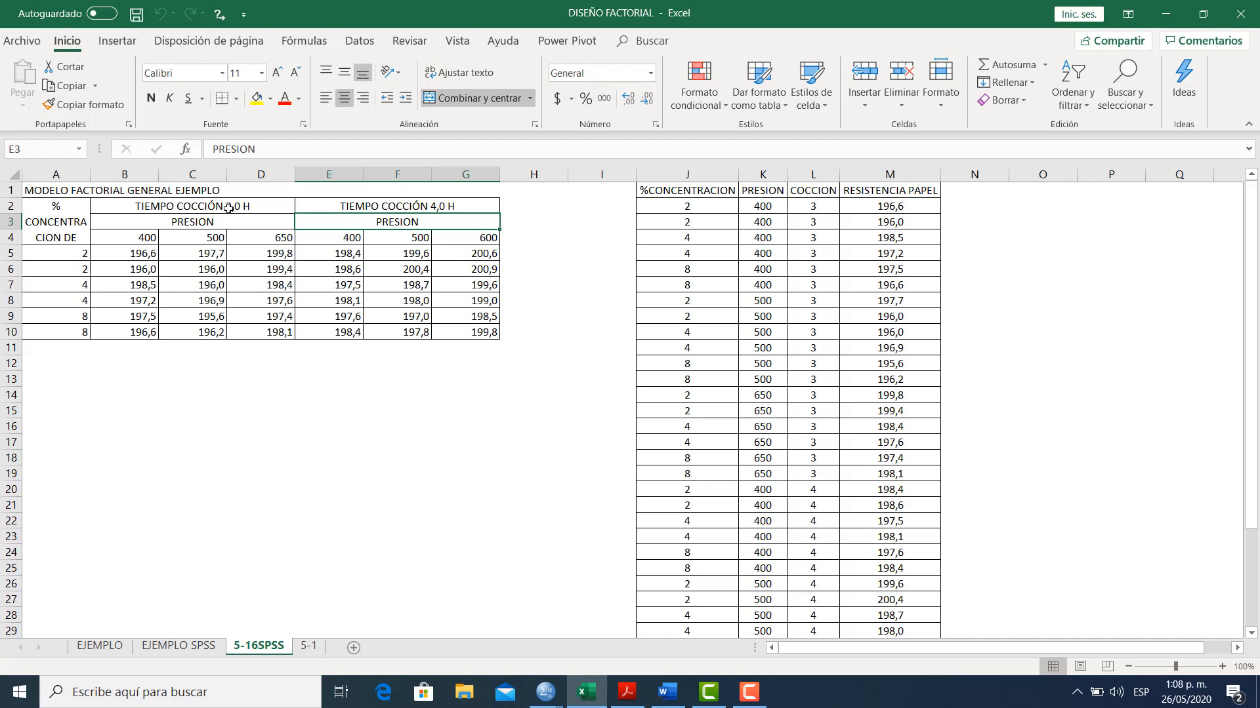
left_click(229, 208)
left_click(347, 210)
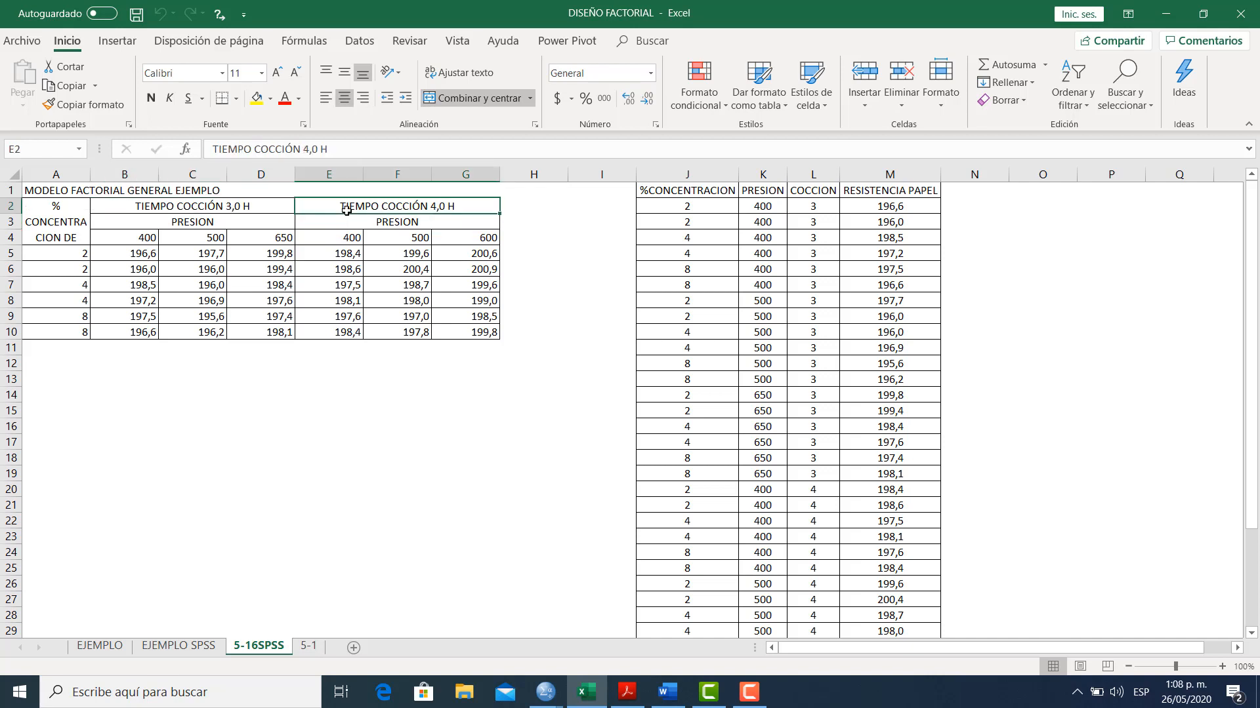
left_click(207, 206)
left_click(331, 205)
mouse_move(134, 260)
left_mouse_down()
mouse_move(256, 320)
mouse_move(443, 330)
left_mouse_up()
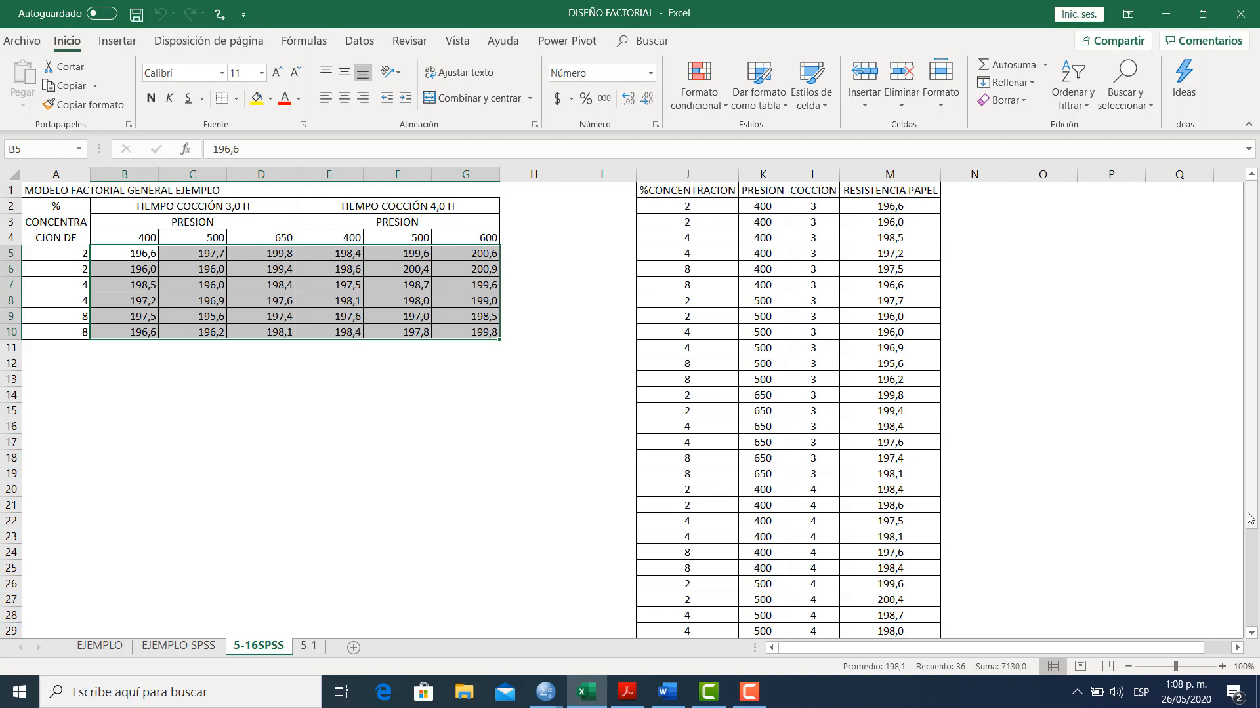
left_click_drag(1251, 517, 1254, 401)
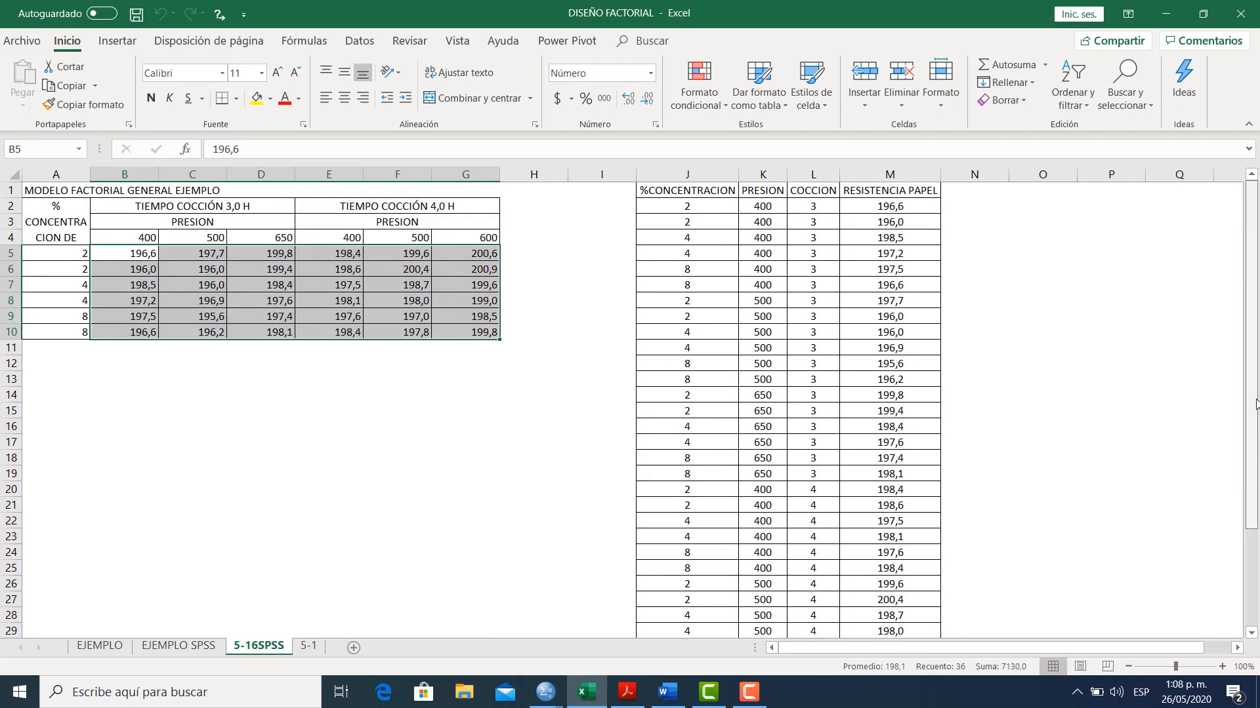
Correct the last pressure level under the 4,0 h cooking time, cell G4, to 650
left_click(458, 233)
type("650")
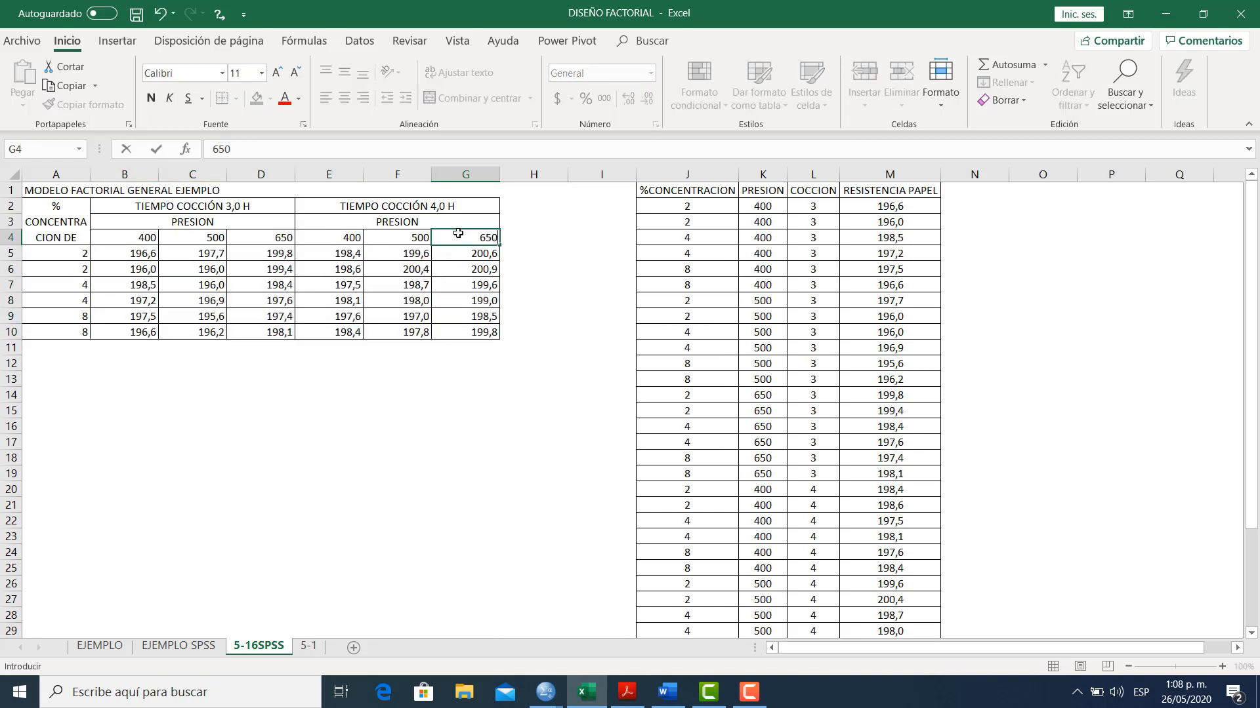
key("Return")
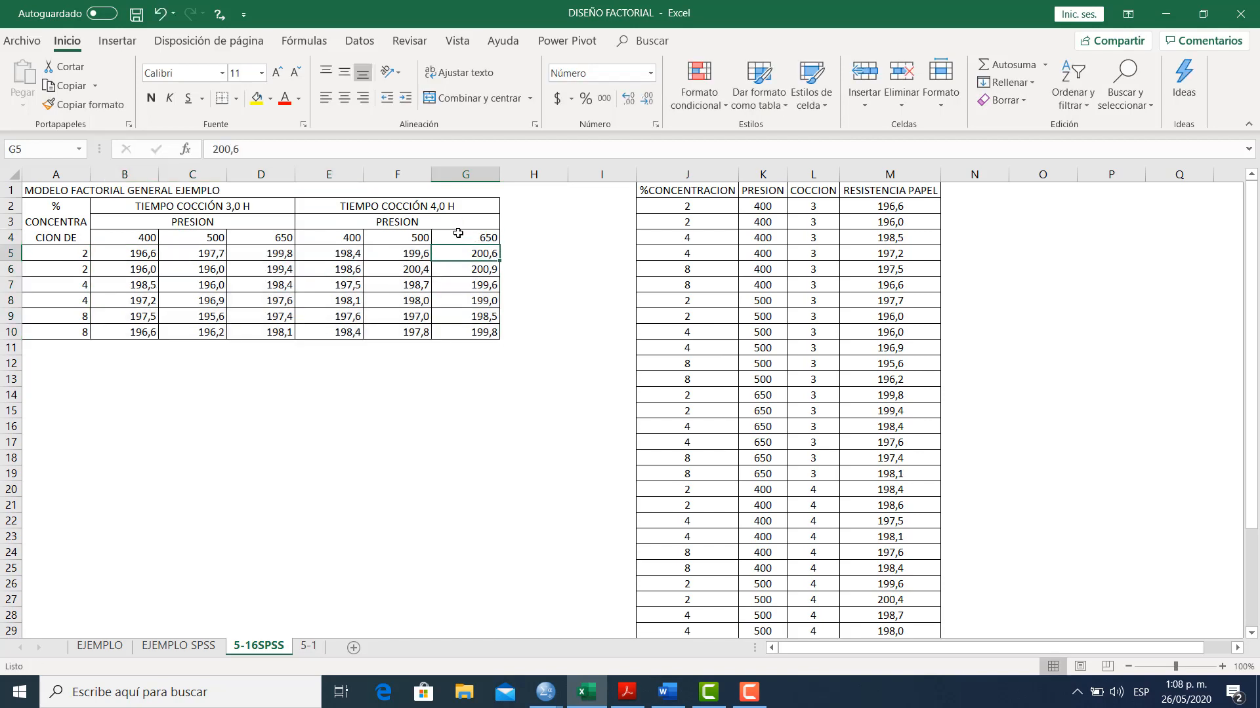
Copy the stacked concentration, pressure, cooking time and paper resistance data in J2:M37, without the headers
left_click(934, 318)
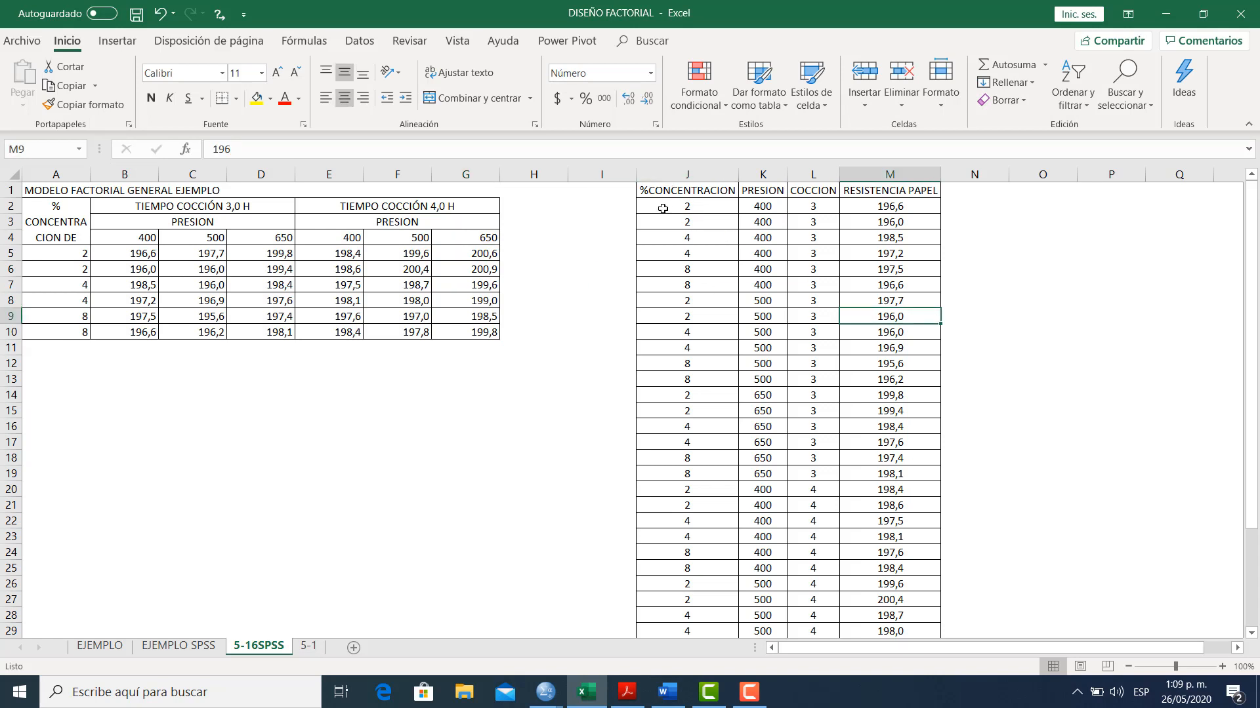
left_click_drag(663, 209, 901, 597)
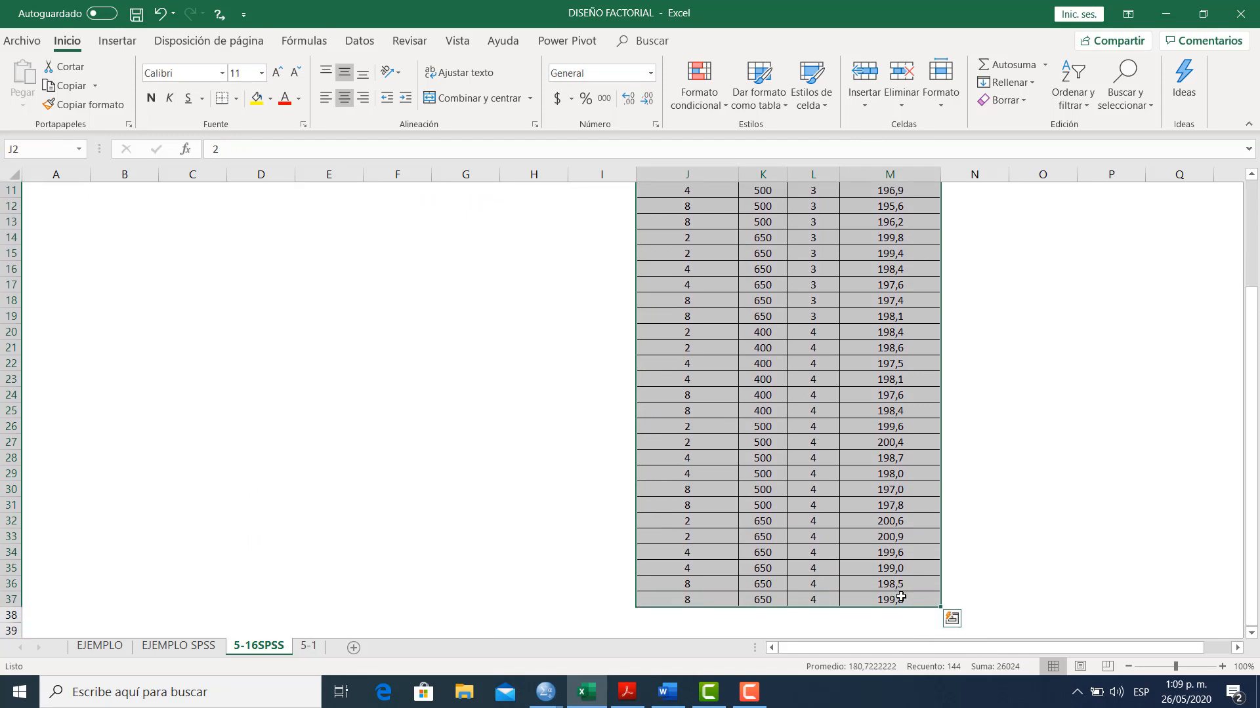
key("ctrl+c")
Switch to the SPSS data editor and paste the copied data starting at row 1 of the first empty column after Duración
mouse_move(730, 704)
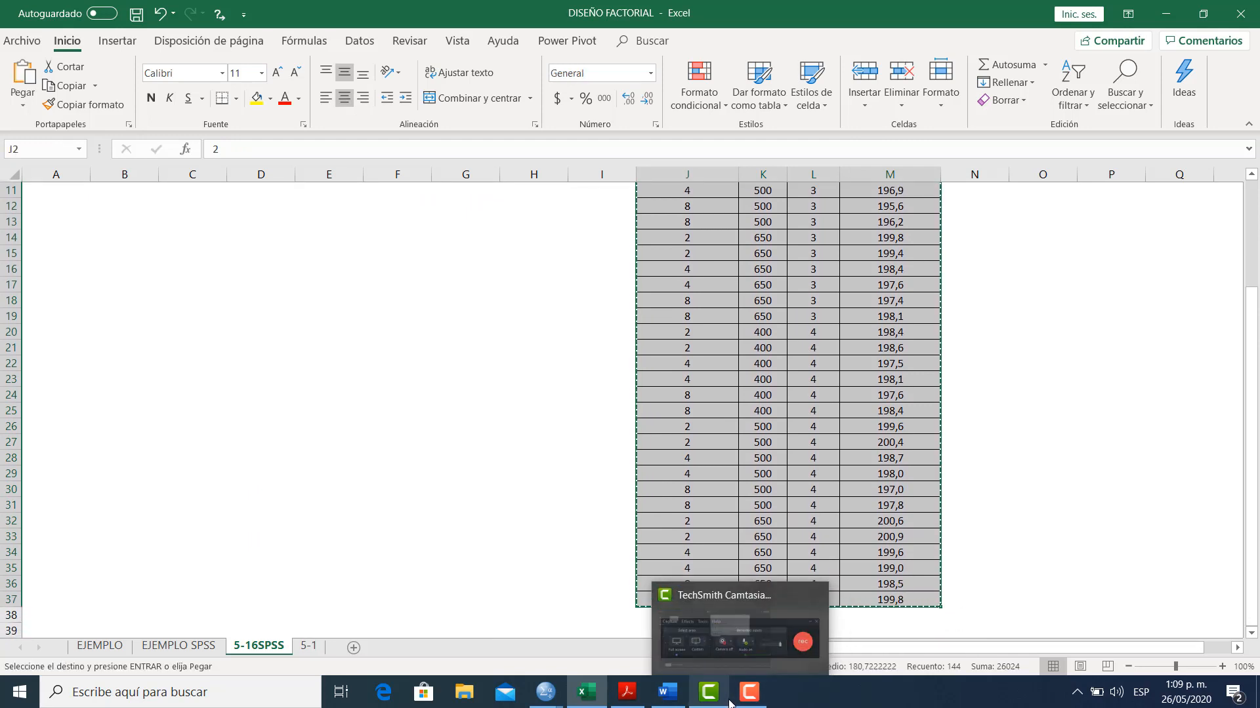
mouse_move(584, 696)
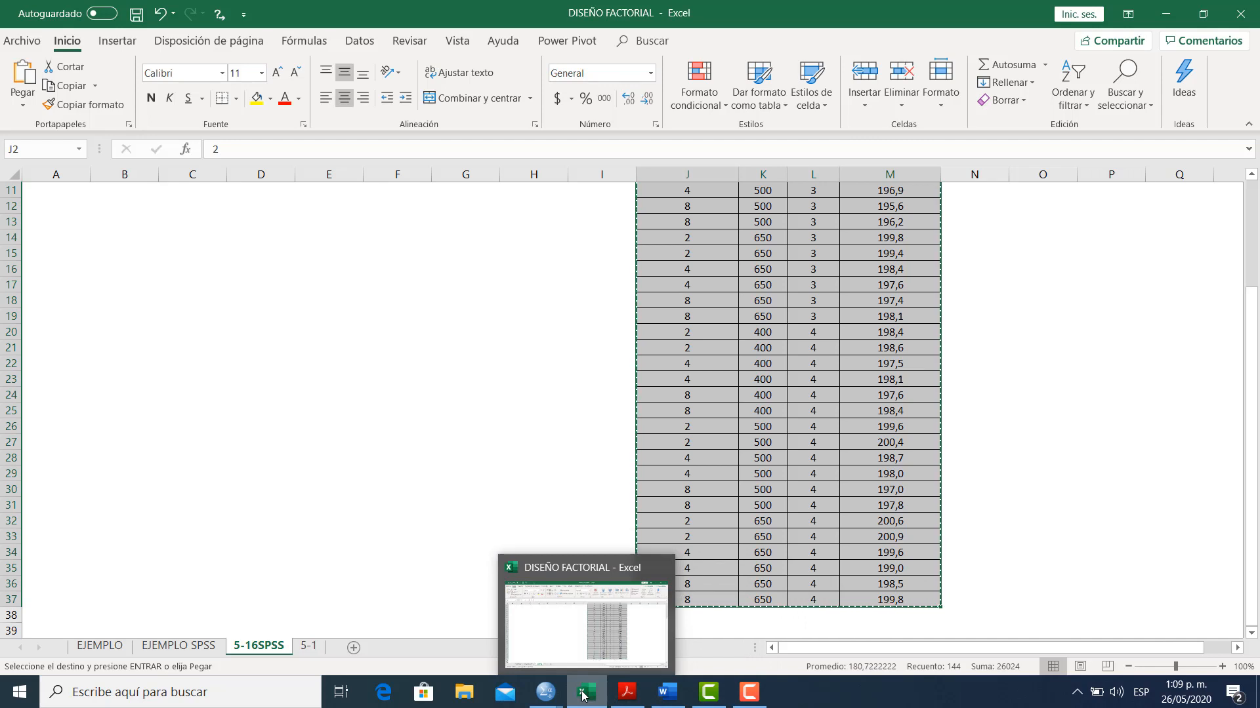
left_click(545, 692)
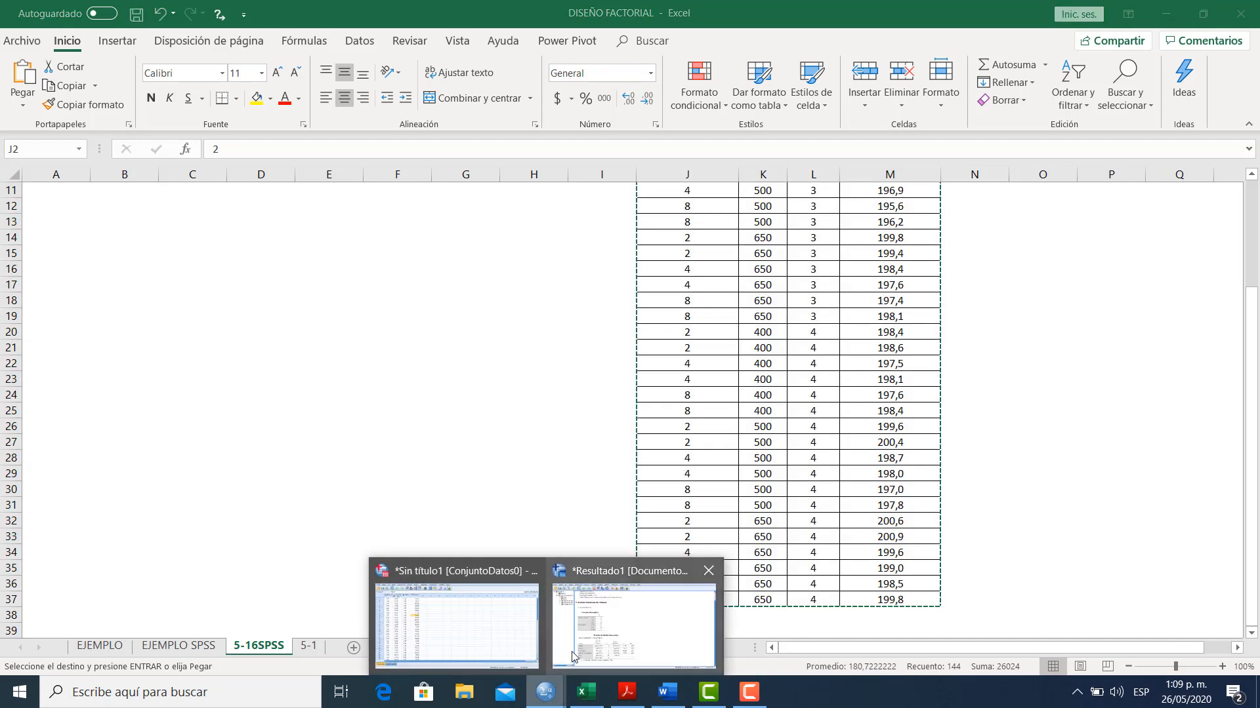
left_click(465, 635)
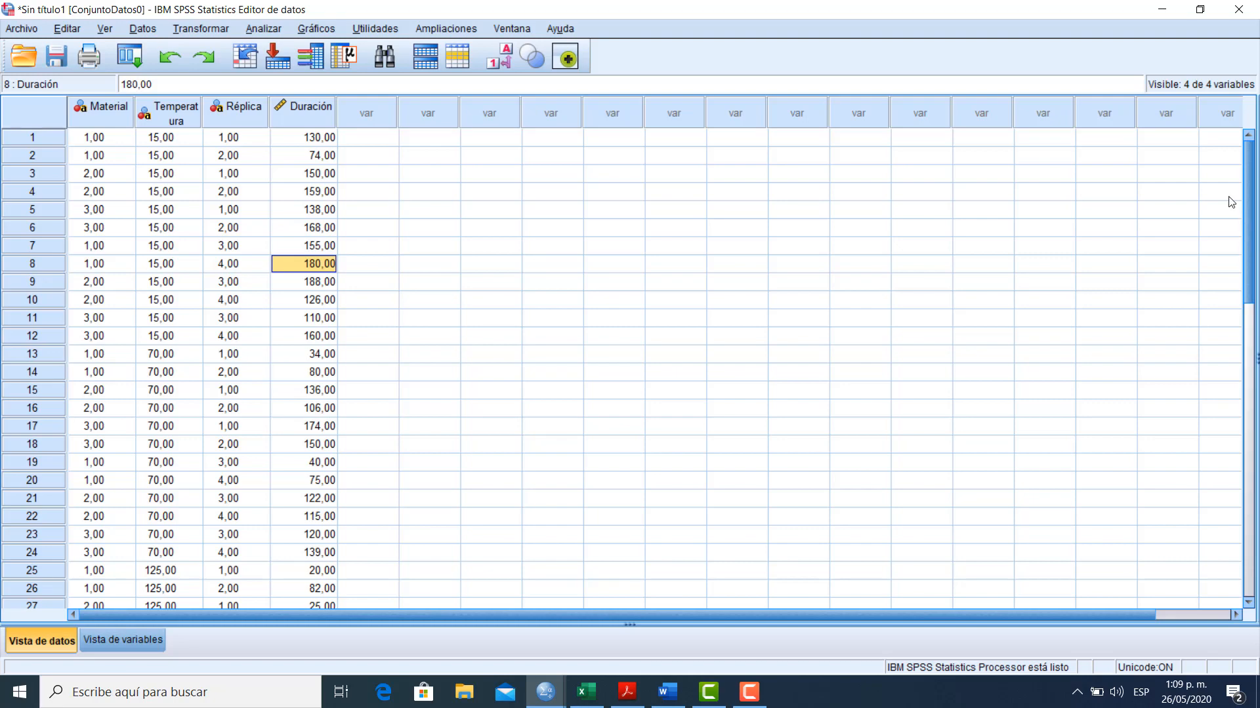
left_click(380, 141)
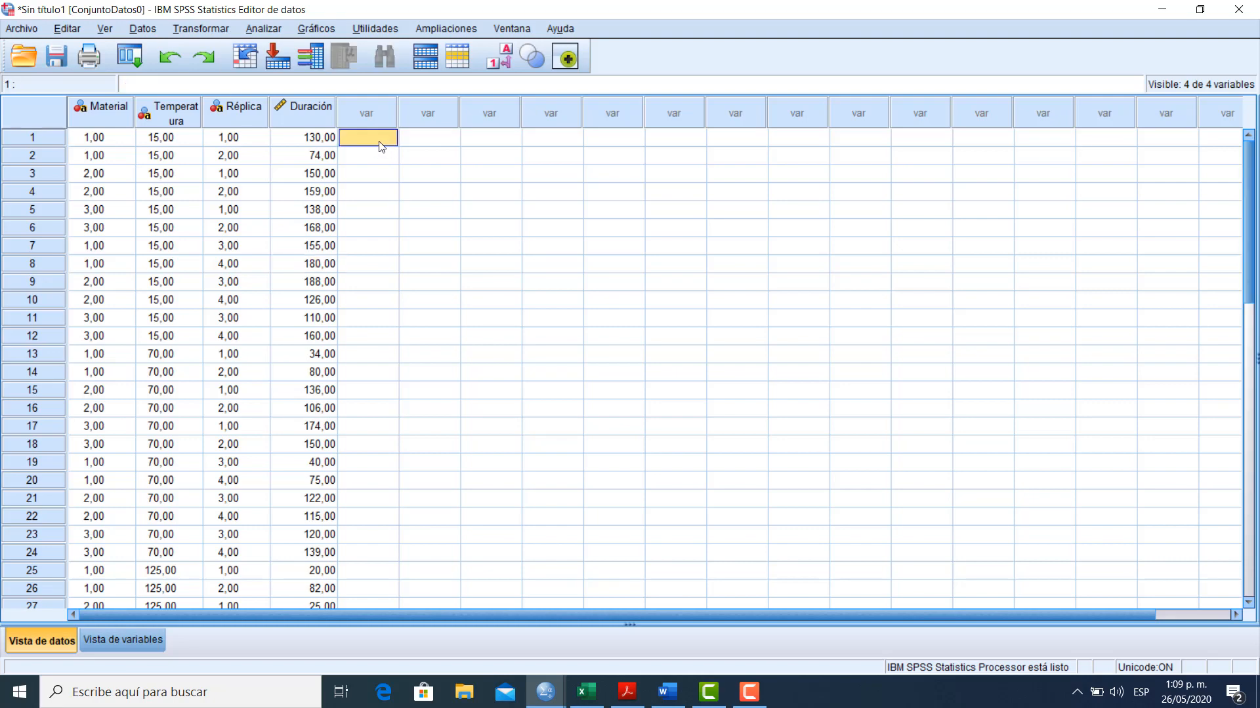
key("ctrl+v")
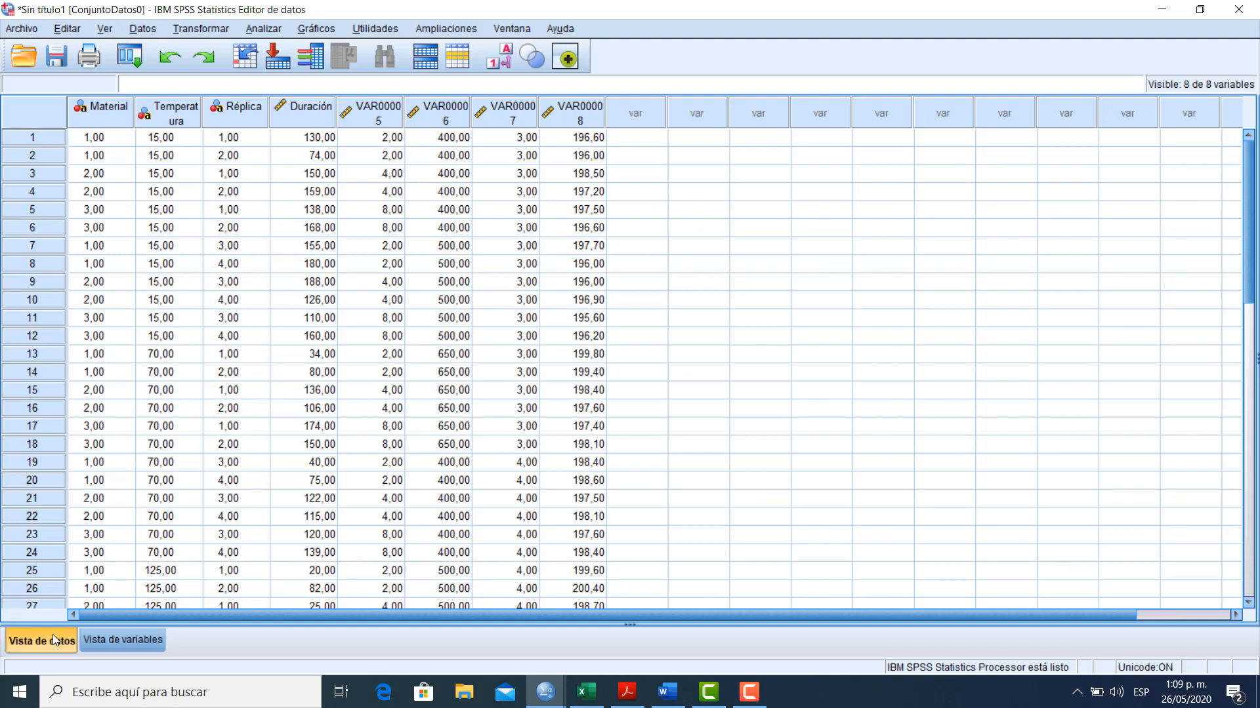
Rename VAR00005 as concentracion and VAR00006 as presion, following the column headers in the Excel sheet
left_click(107, 639)
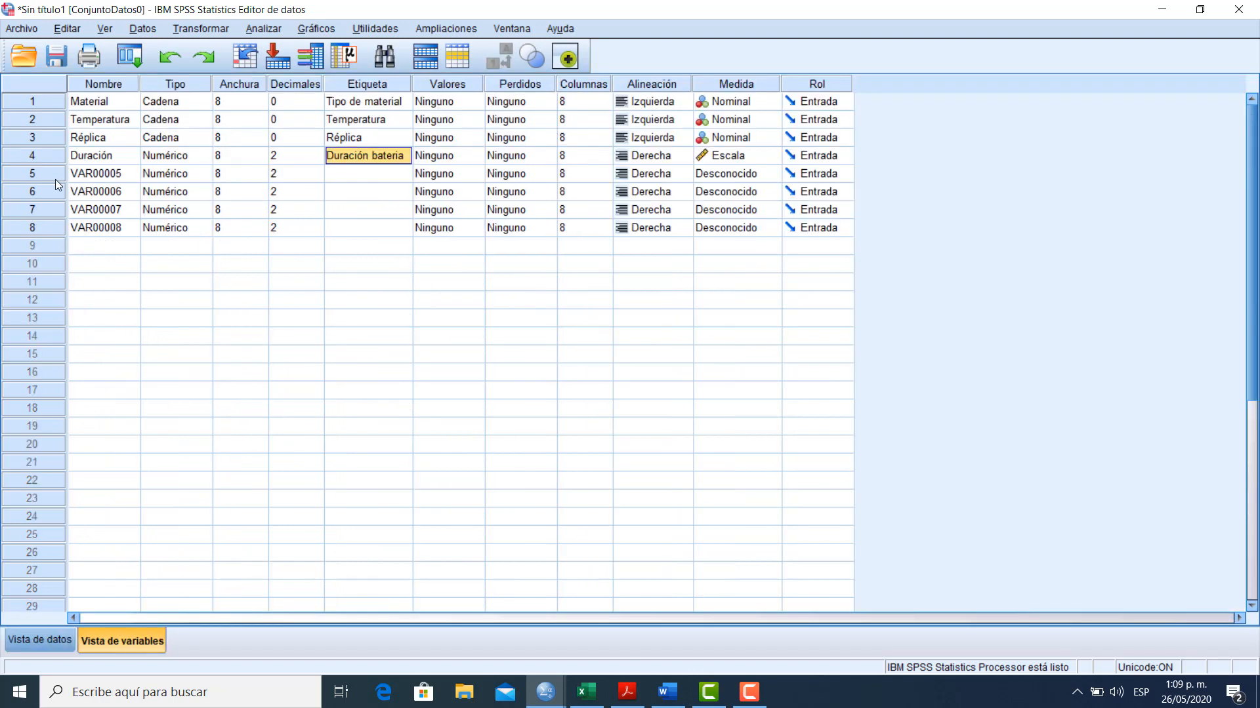
left_click(116, 174)
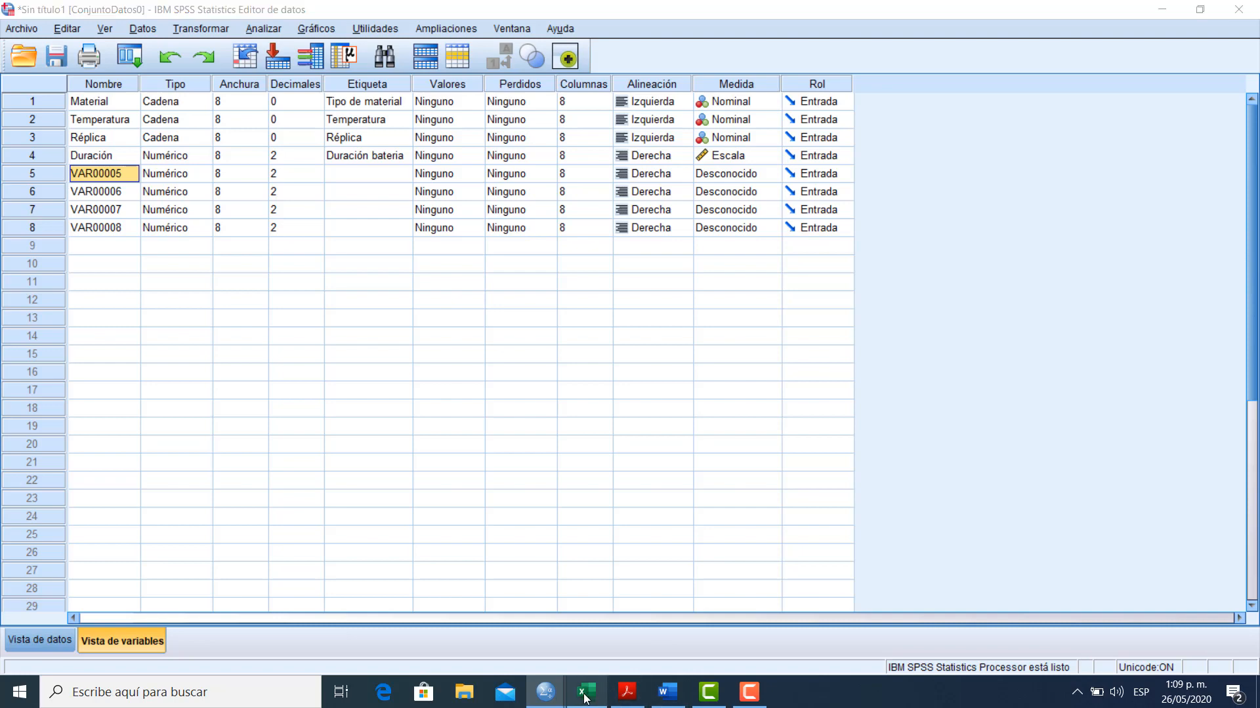
left_click(586, 696)
left_click_drag(1254, 373, 1254, 205)
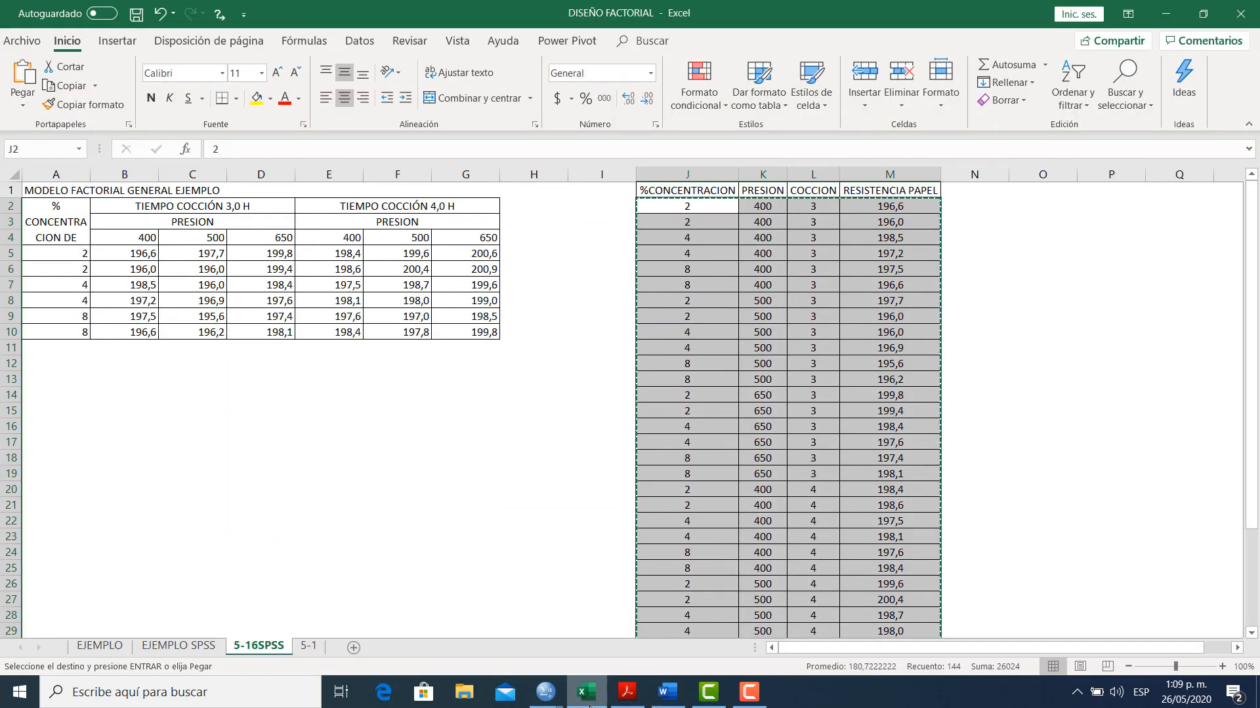
left_click(587, 701)
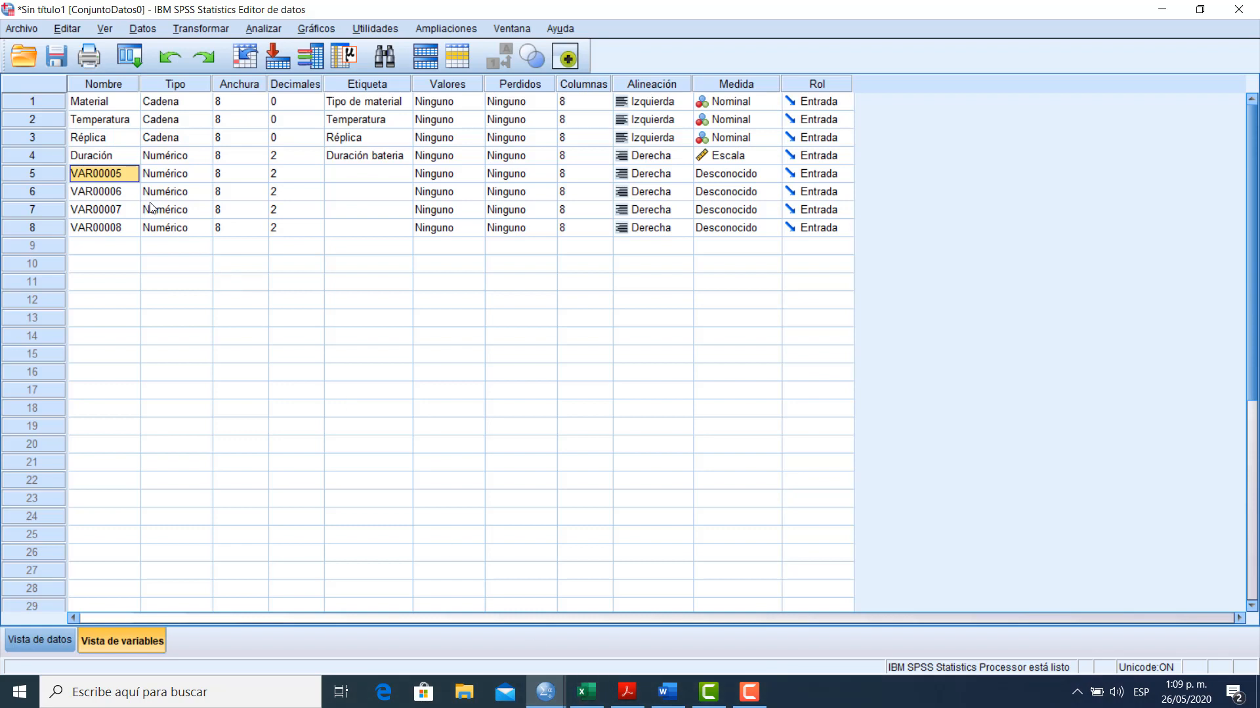
type("conce")
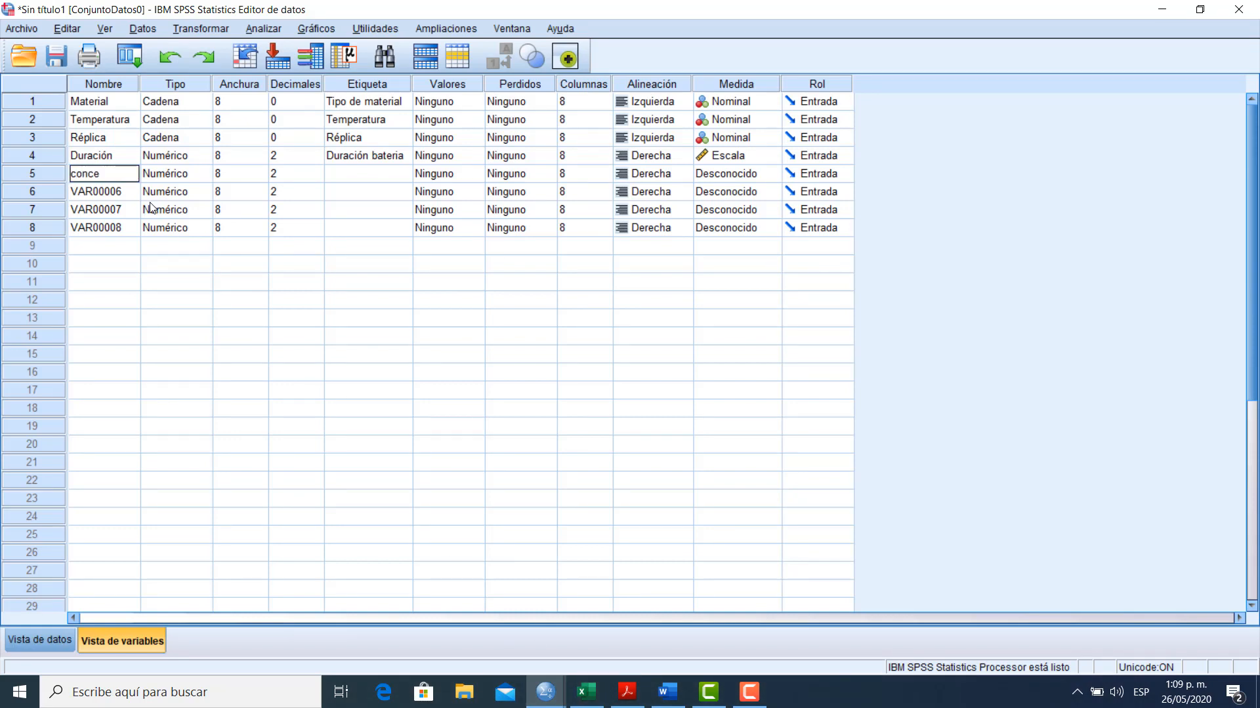
type("ntracion")
key("Return")
type("presio")
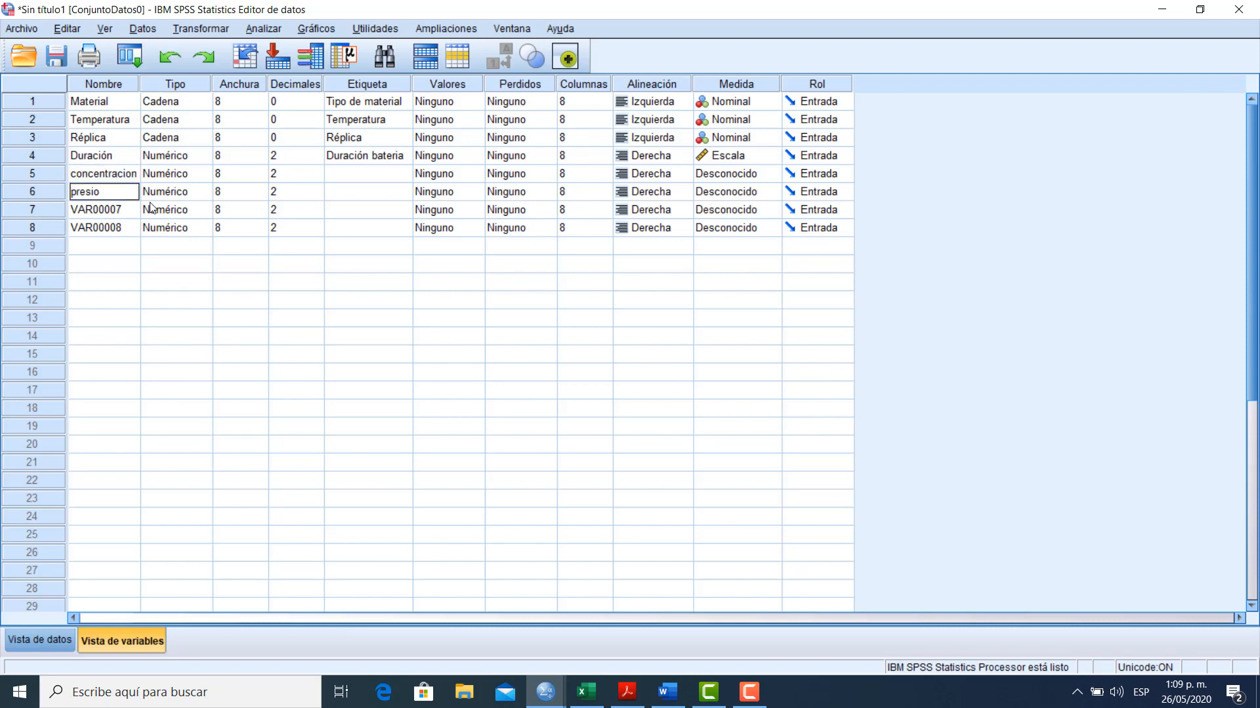
type("n")
key("Return")
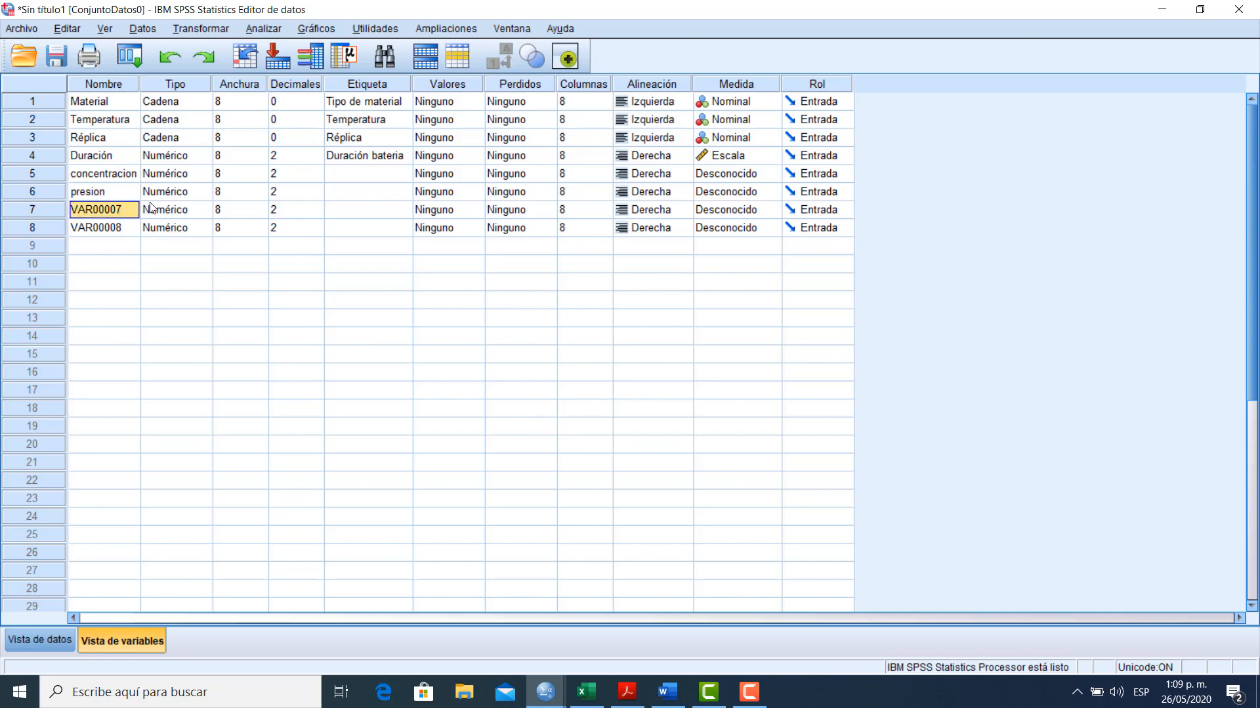
Rename VAR00007 as coccion and VAR00008 as resistencia, checking the remaining headers in the Excel sheet
left_click(571, 686)
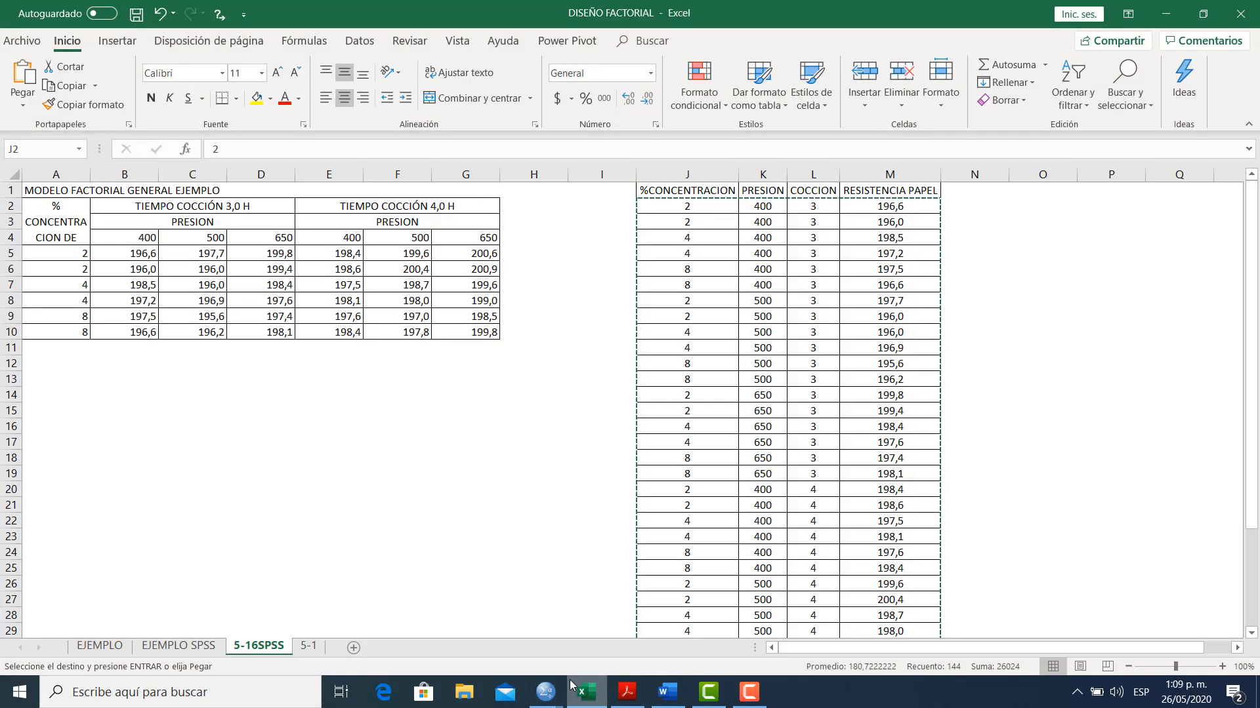
left_click(571, 686)
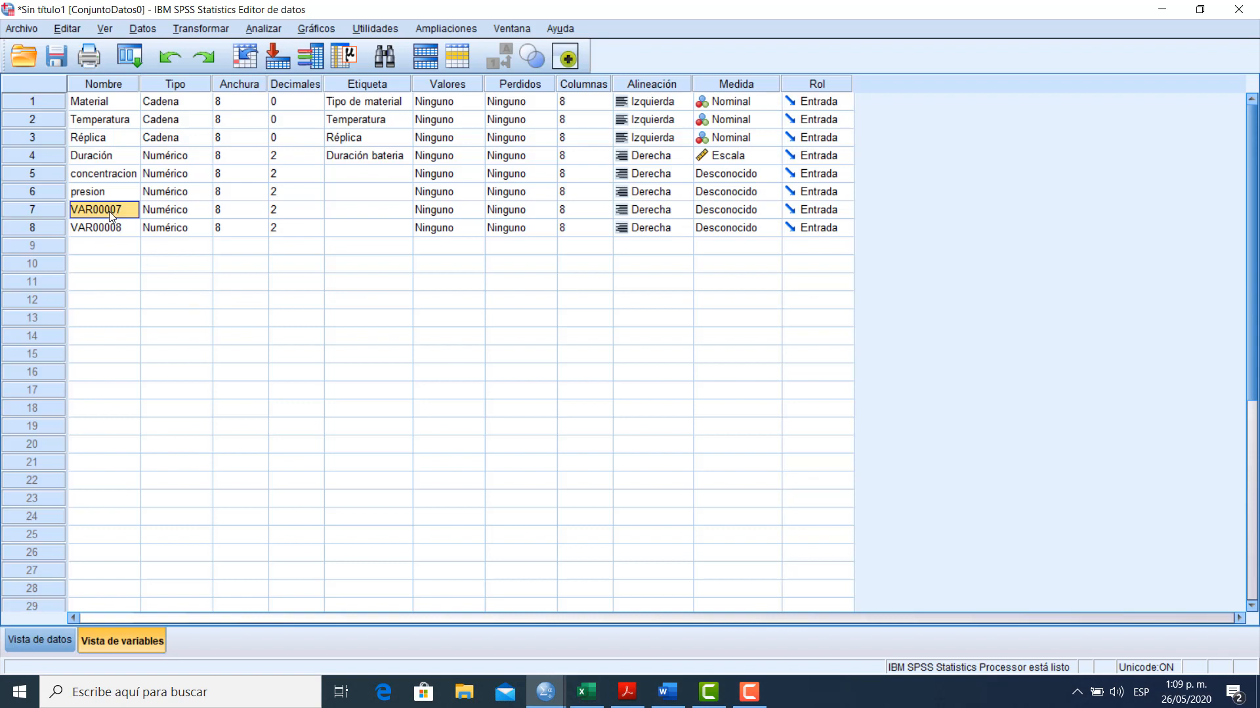
type("coccion")
key("Return")
type("resistenci")
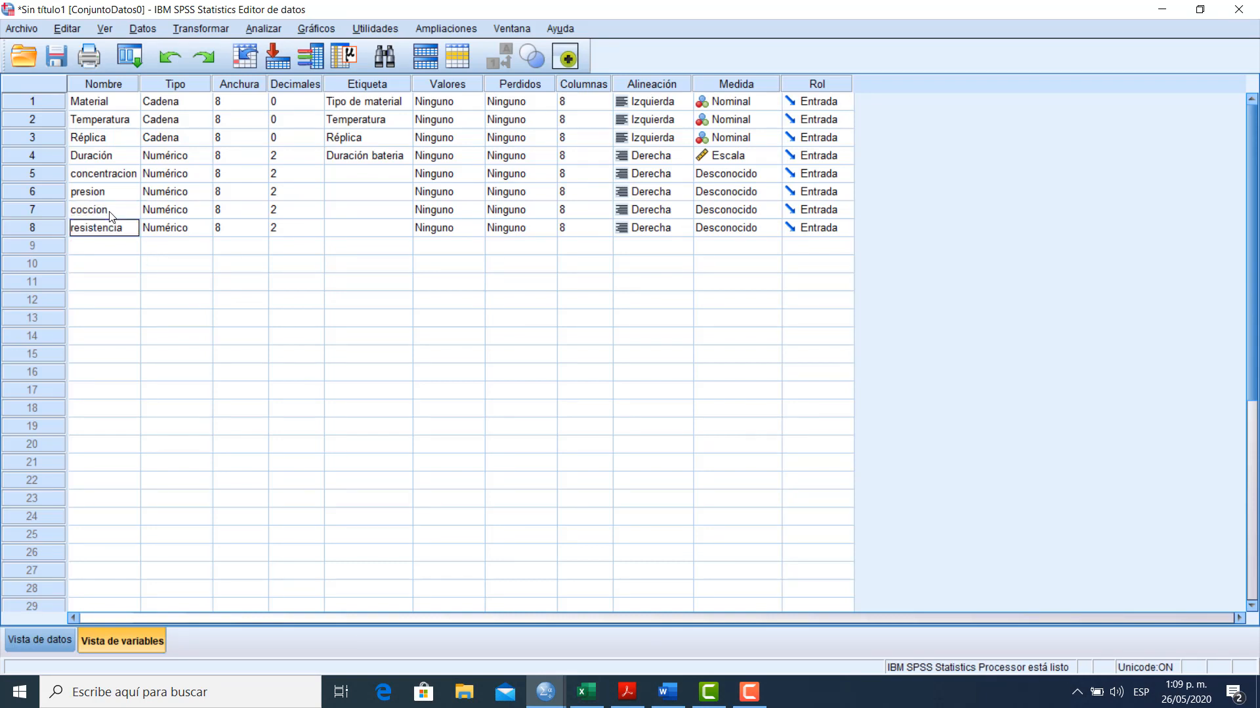
type("a")
Change the variable type of concentracion to Cadena
key("Up")
key("Up")
key("Up")
key("Right")
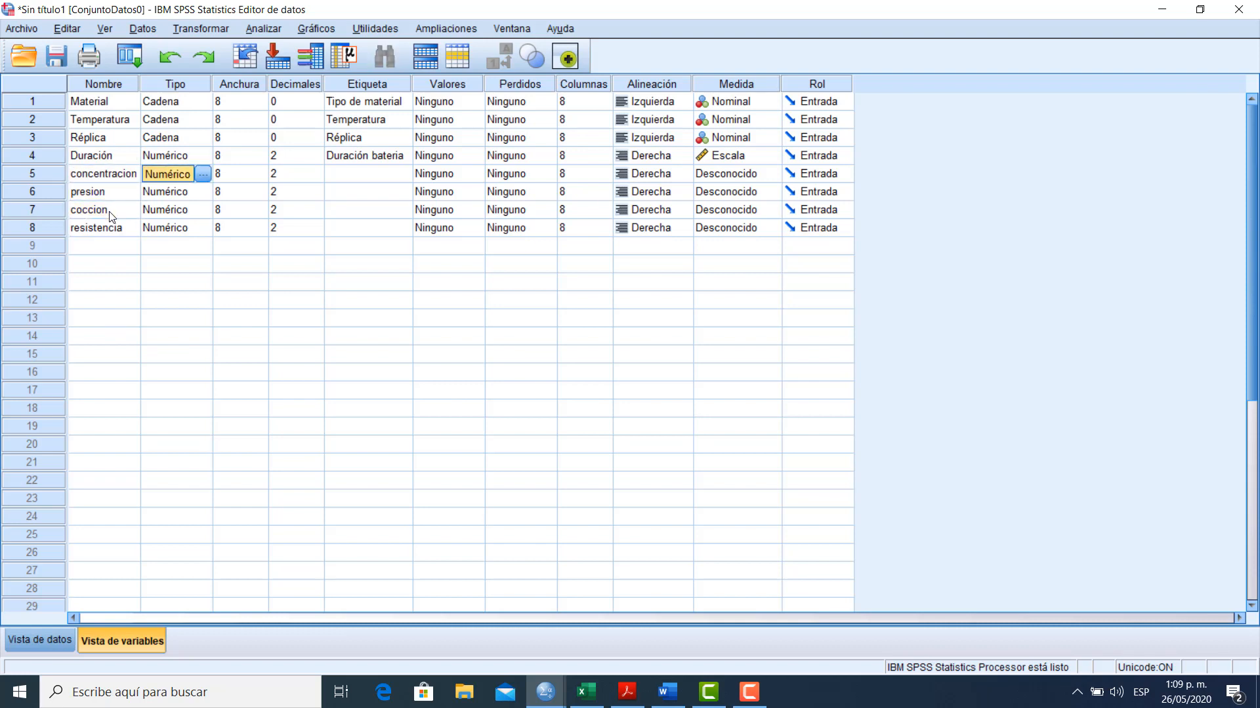
key("Up")
key("Down")
left_click(203, 174)
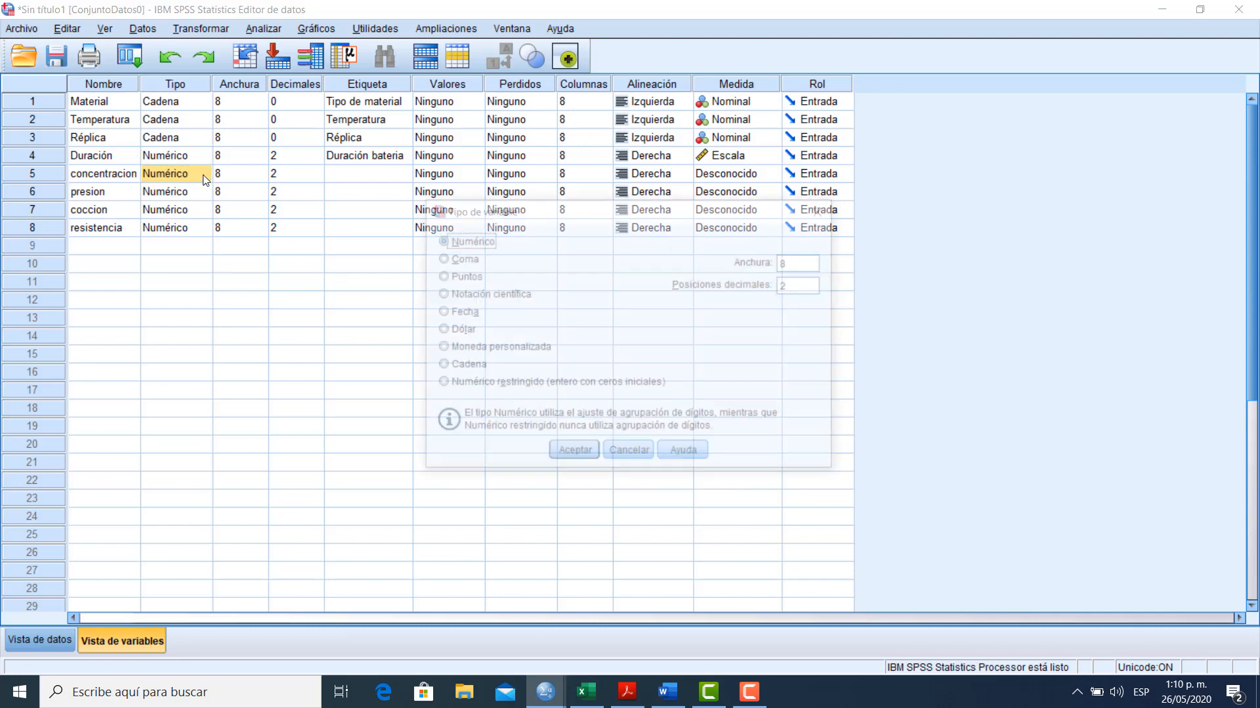
left_click(471, 366)
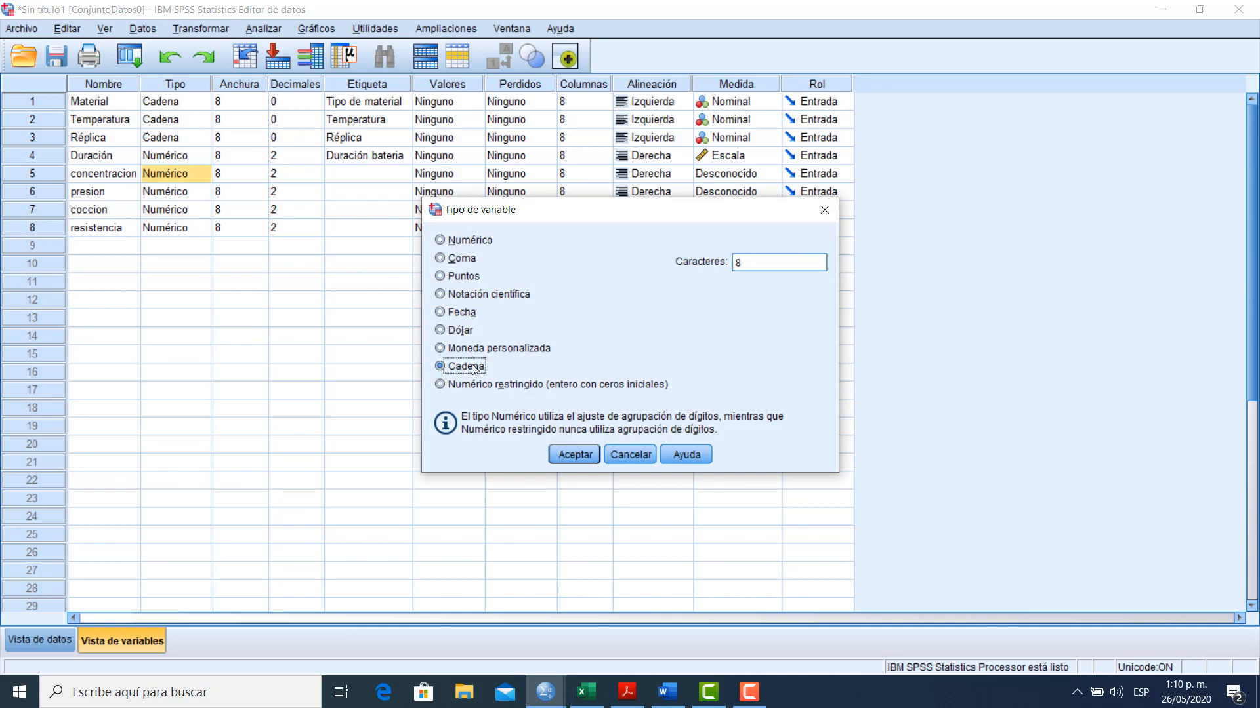
left_click(569, 460)
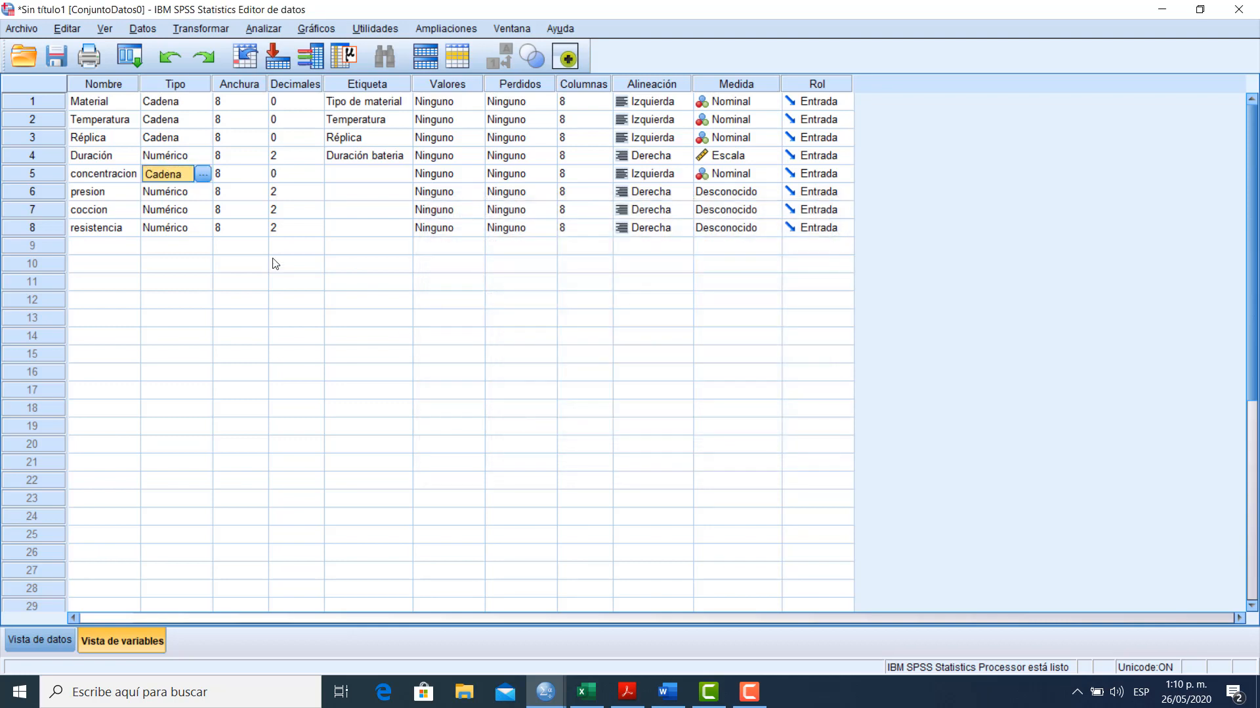
Change the variable types of presion and coccion to Cadena
left_click(169, 192)
left_click(203, 192)
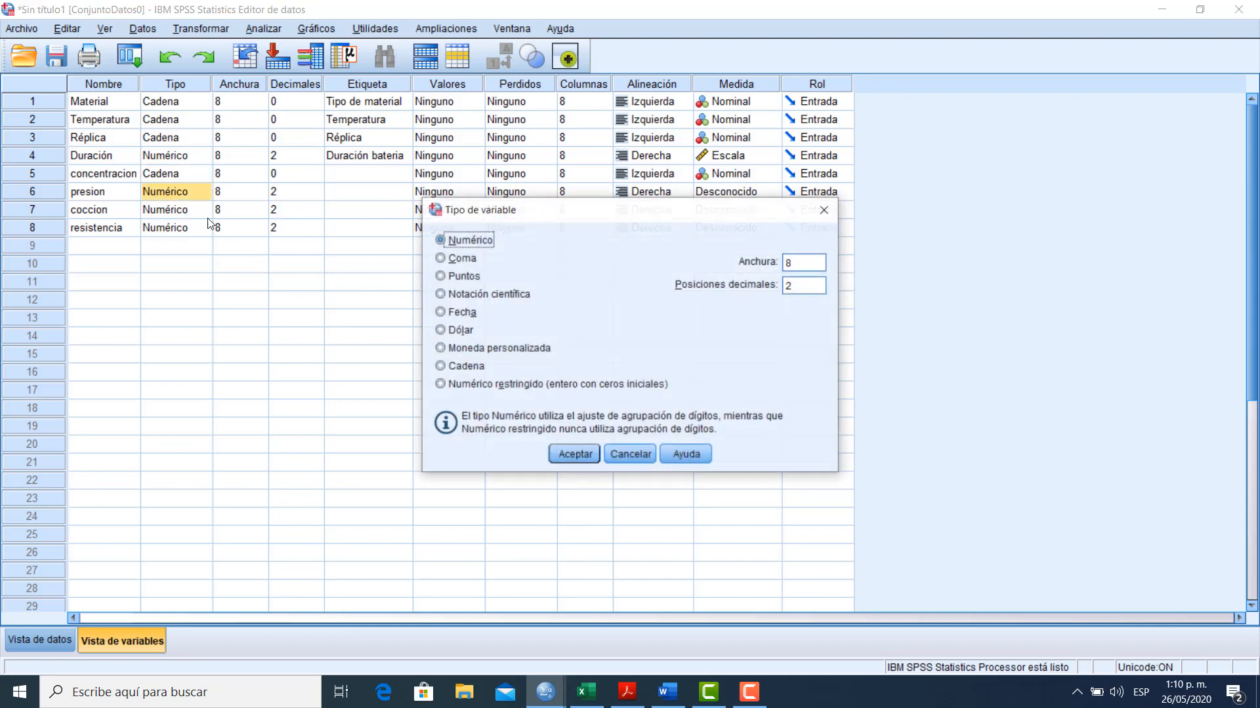
left_click(462, 366)
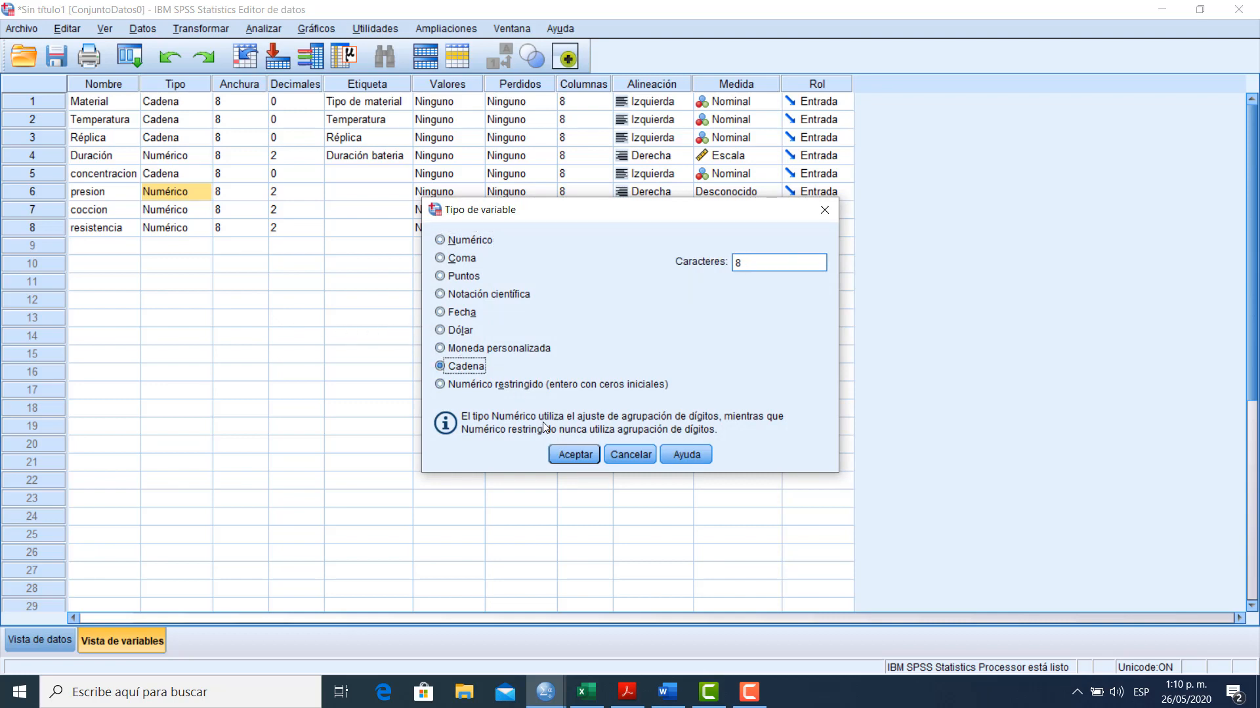
left_click(563, 450)
left_click(174, 210)
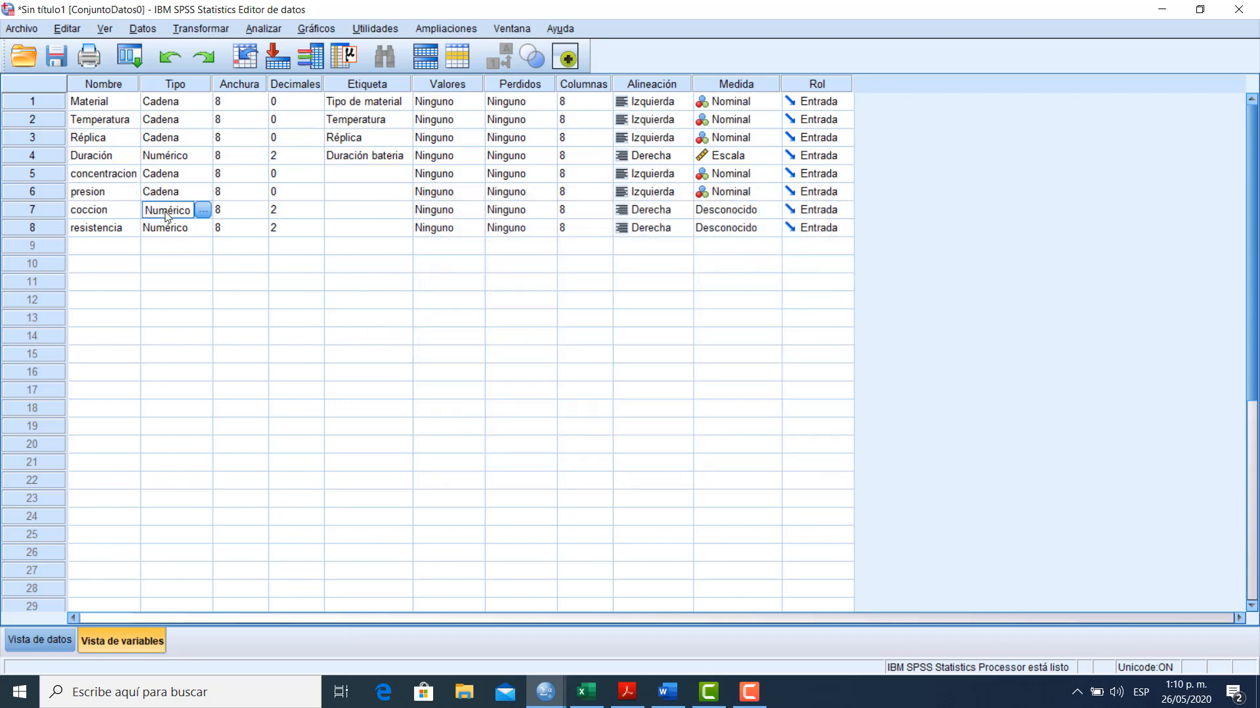
left_click(208, 211)
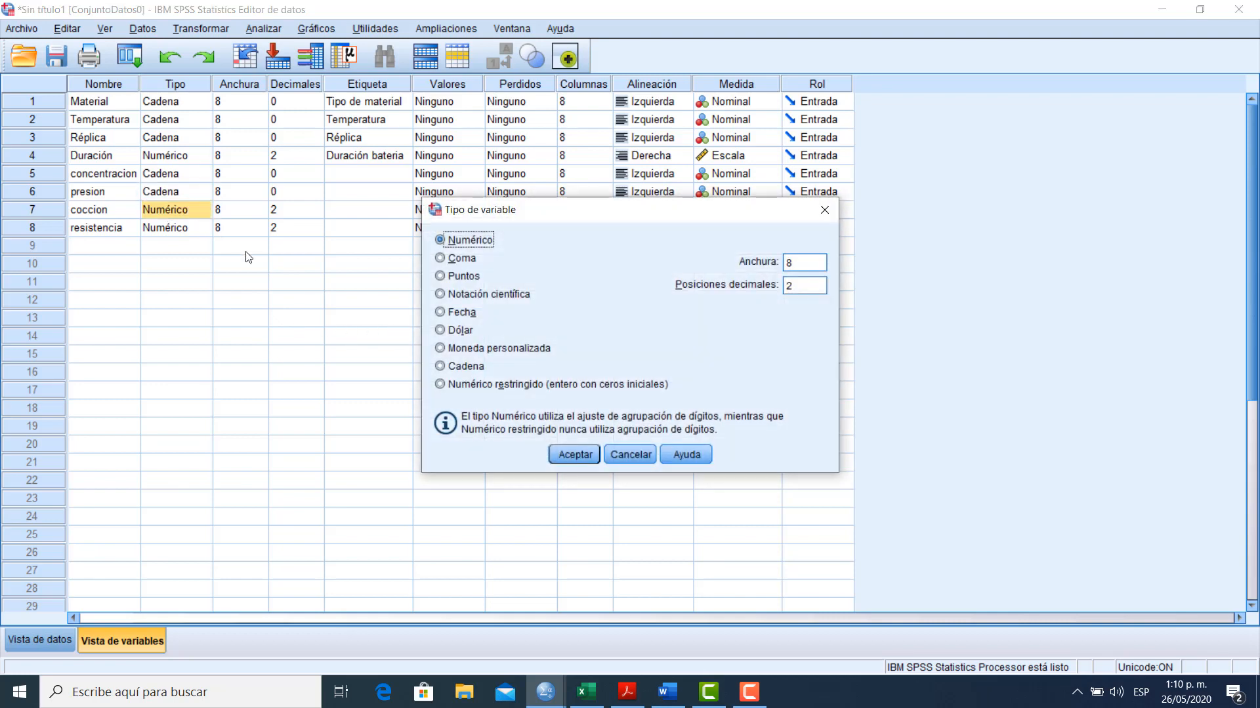
left_click(464, 368)
left_click(573, 450)
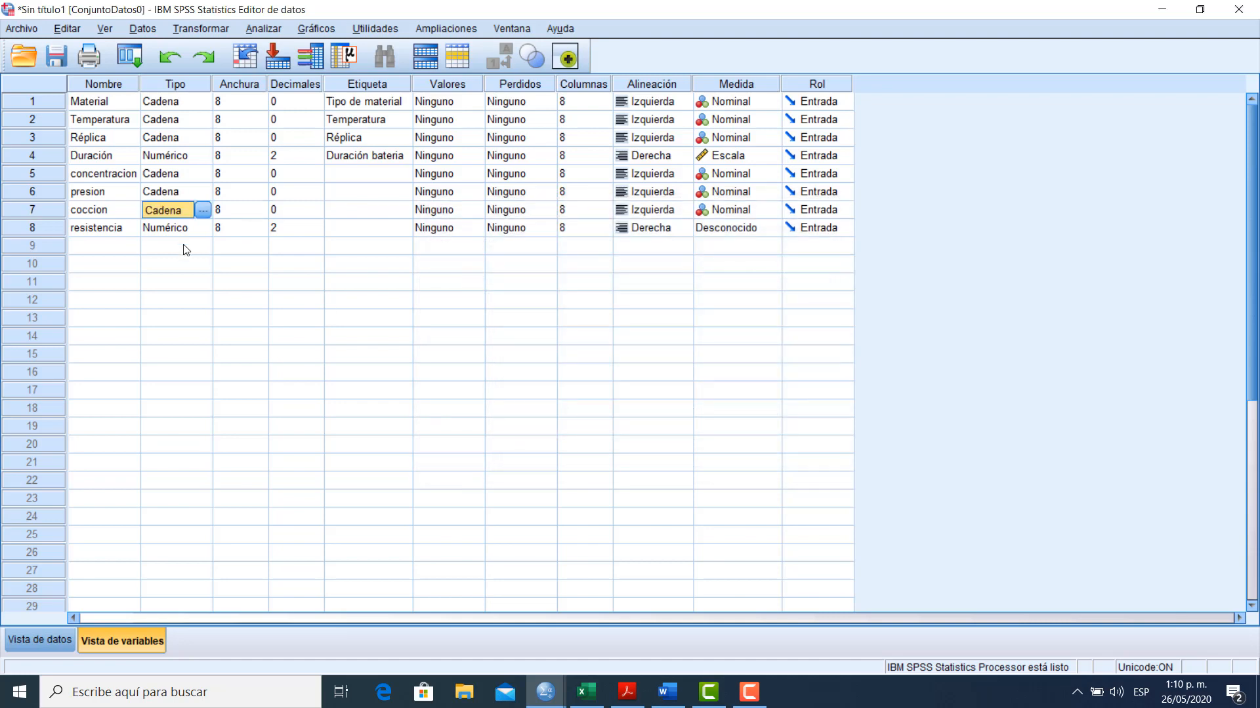
Enter "Porcentaje concentracion" as the label of the concentracion variable
double_click(199, 181)
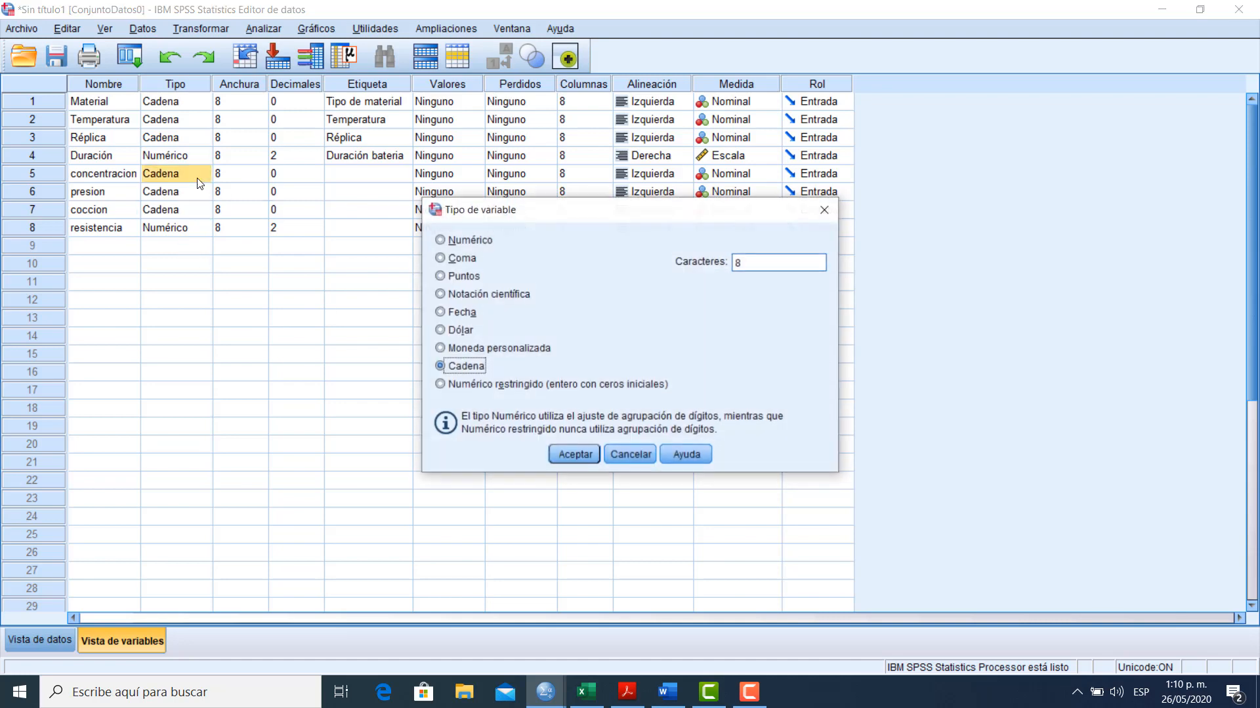
key("Escape")
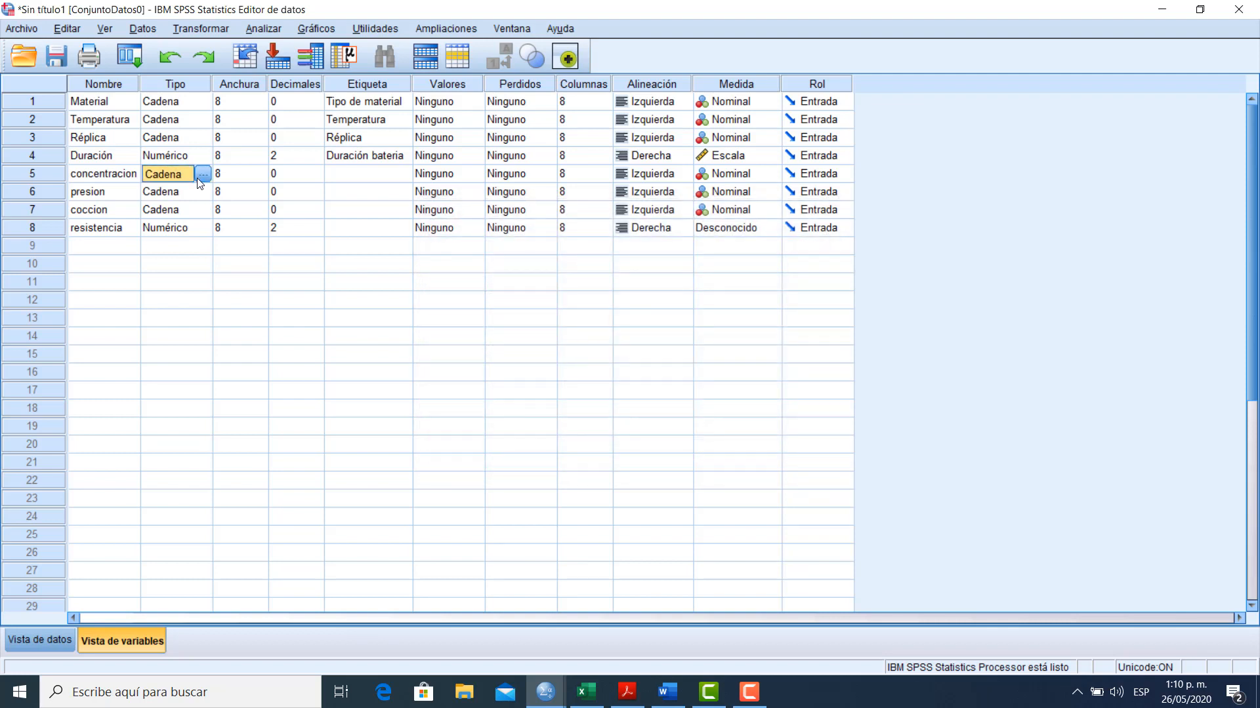
key("Tab")
key("Tab")
key("Tab")
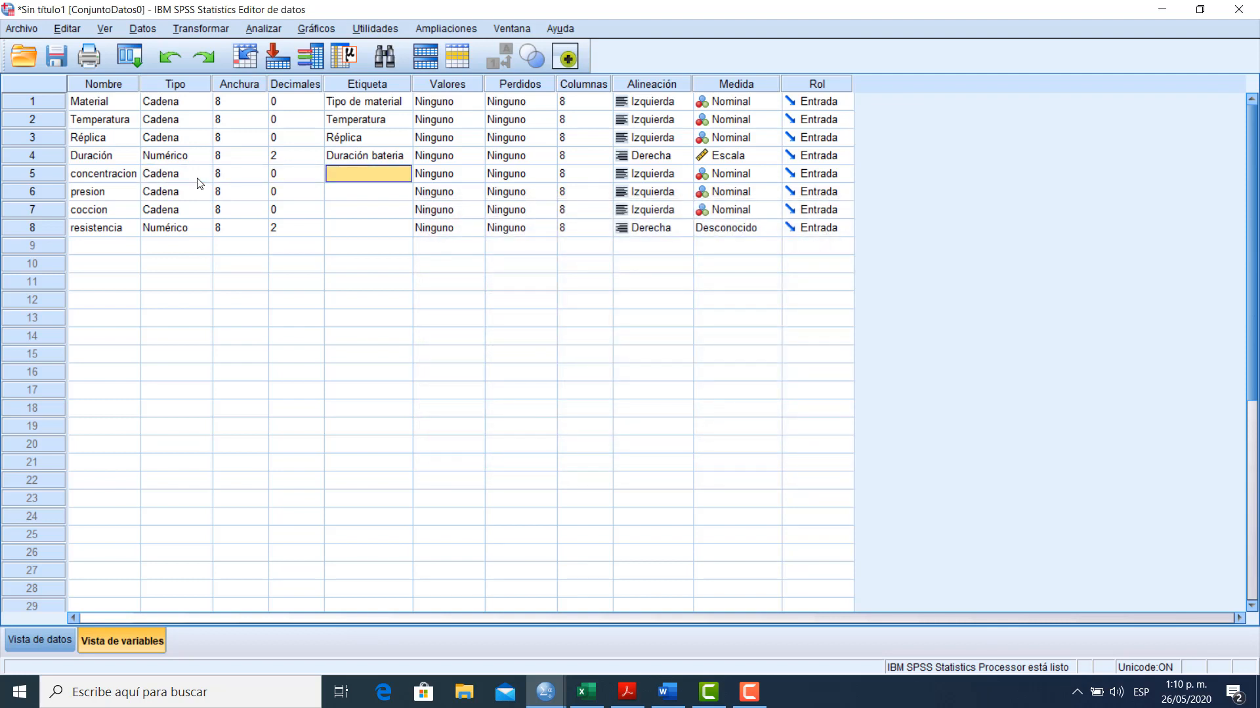
type("Conce")
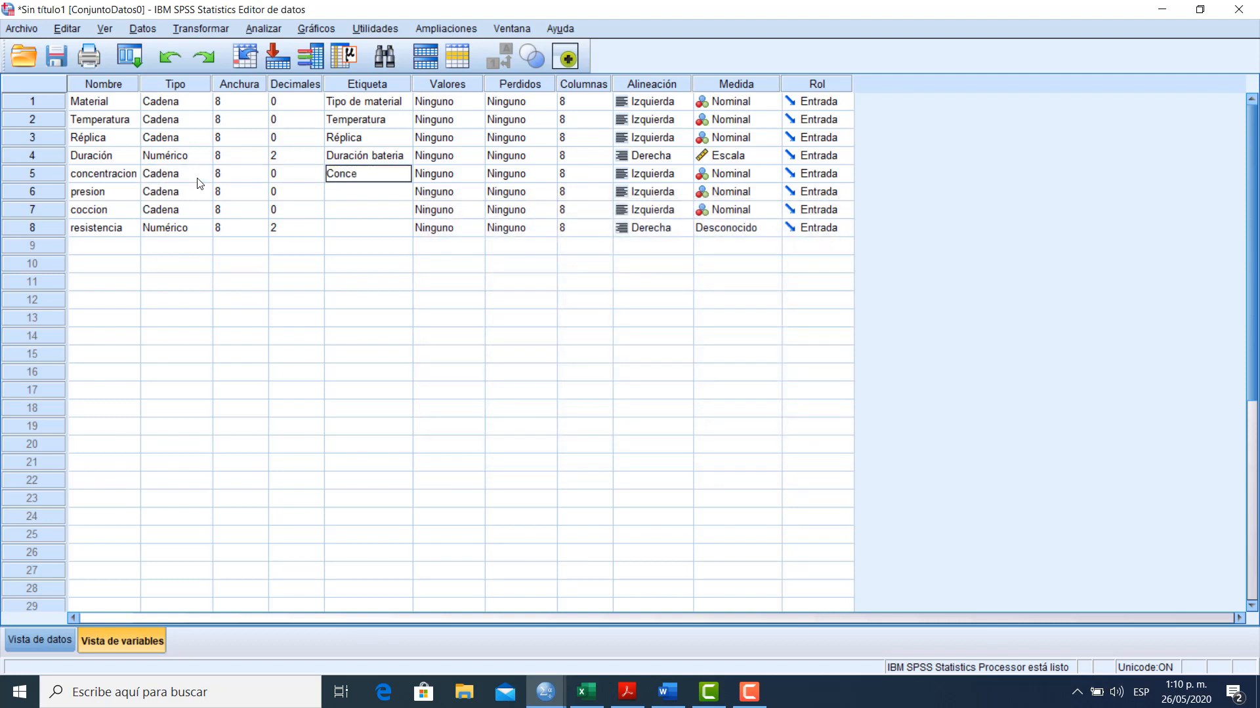
key("BackSpace")
key("BackSpace")
key("BackSpace")
key("BackSpace")
key("BackSpace")
type("Por")
type("centaje conce")
type("ntracion")
key("Return")
Enter "Presión" as the label of the presion variable
type("PResi")
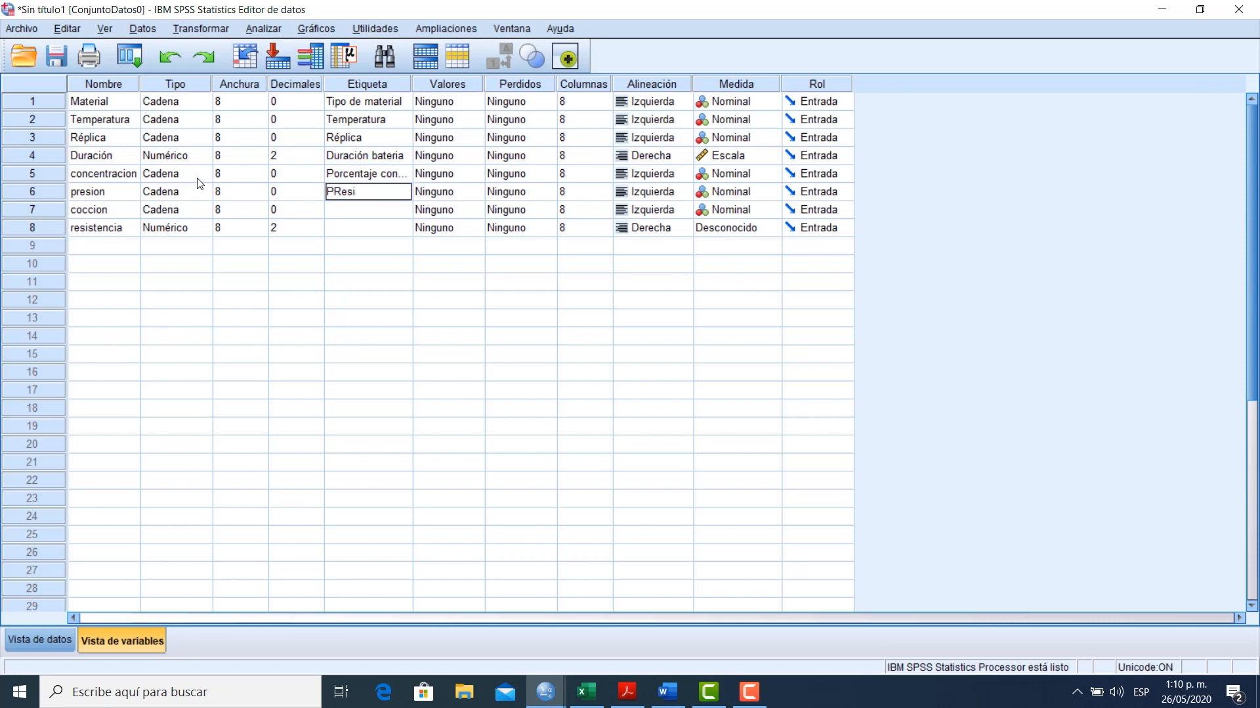
key("BackSpace")
key("BackSpace")
key("BackSpace")
type("resió")
key("Return")
Label the coccion variable as "Cocción" and the resistencia variable as "Resistencia"
type("Co")
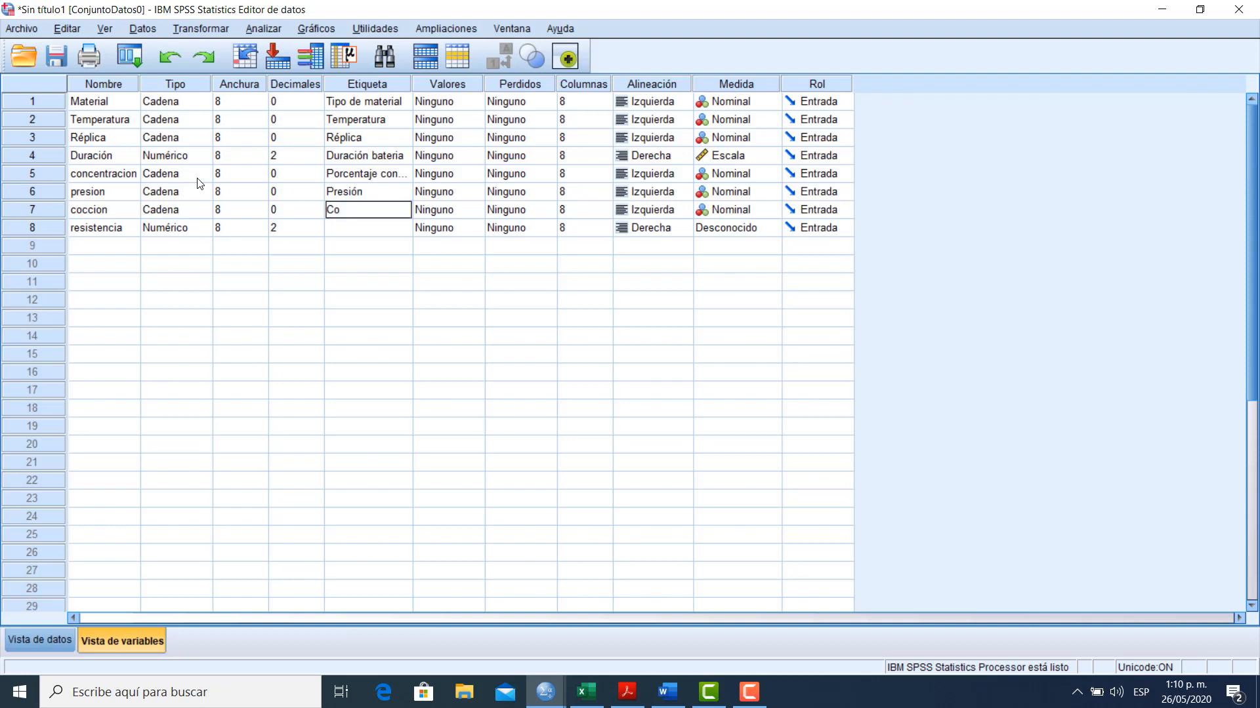
type("ccion")
key("BackSpace")
key("BackSpace")
type("ón")
key("Return")
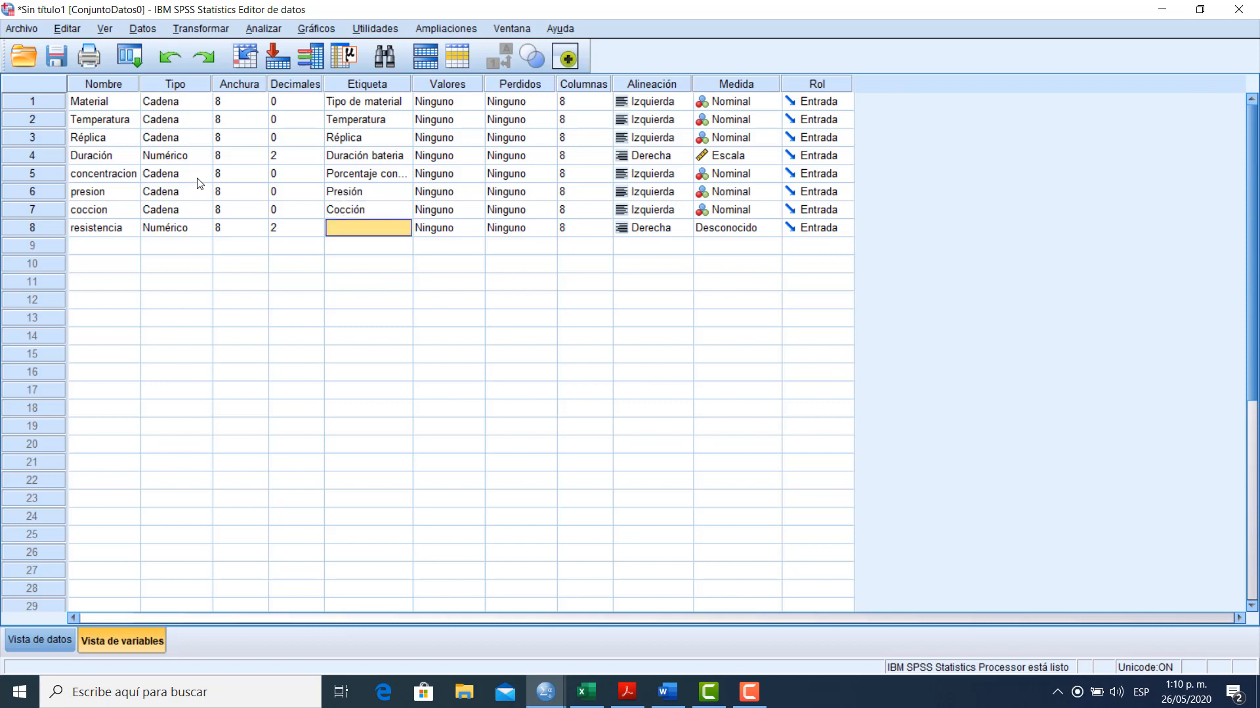
type("Resistencia")
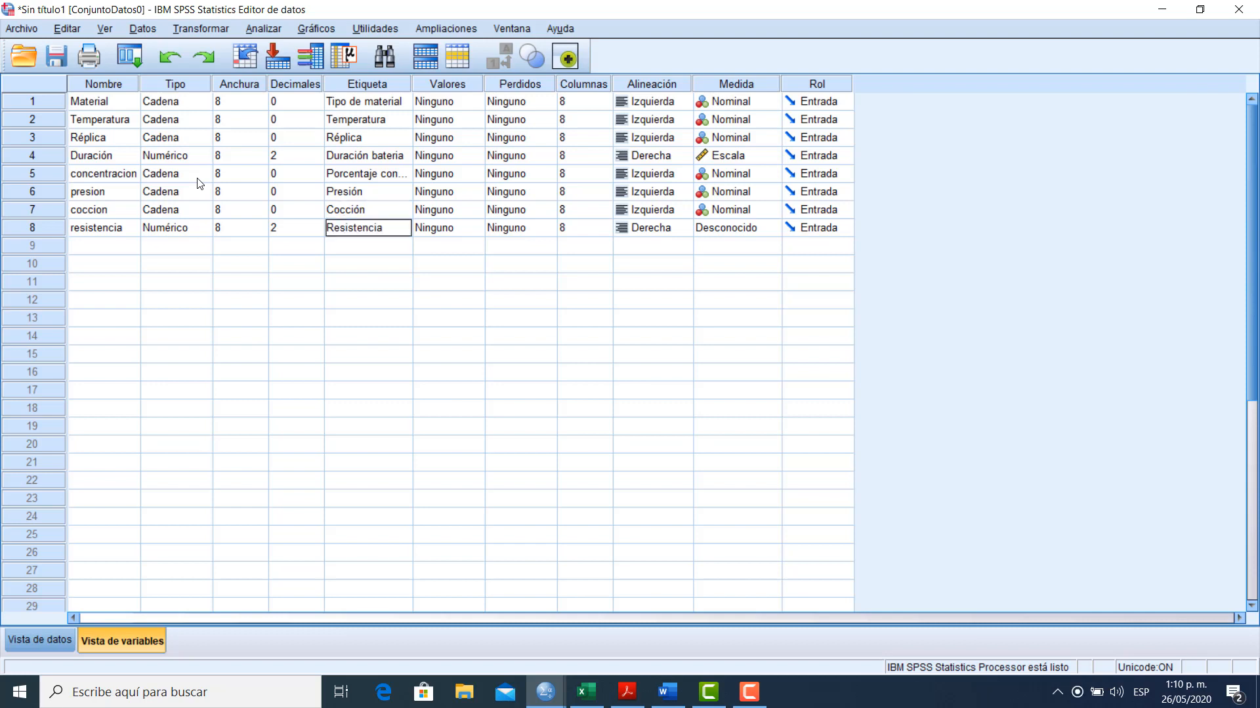
Set the measurement level of resistencia to Escala
key("Up")
key("Up")
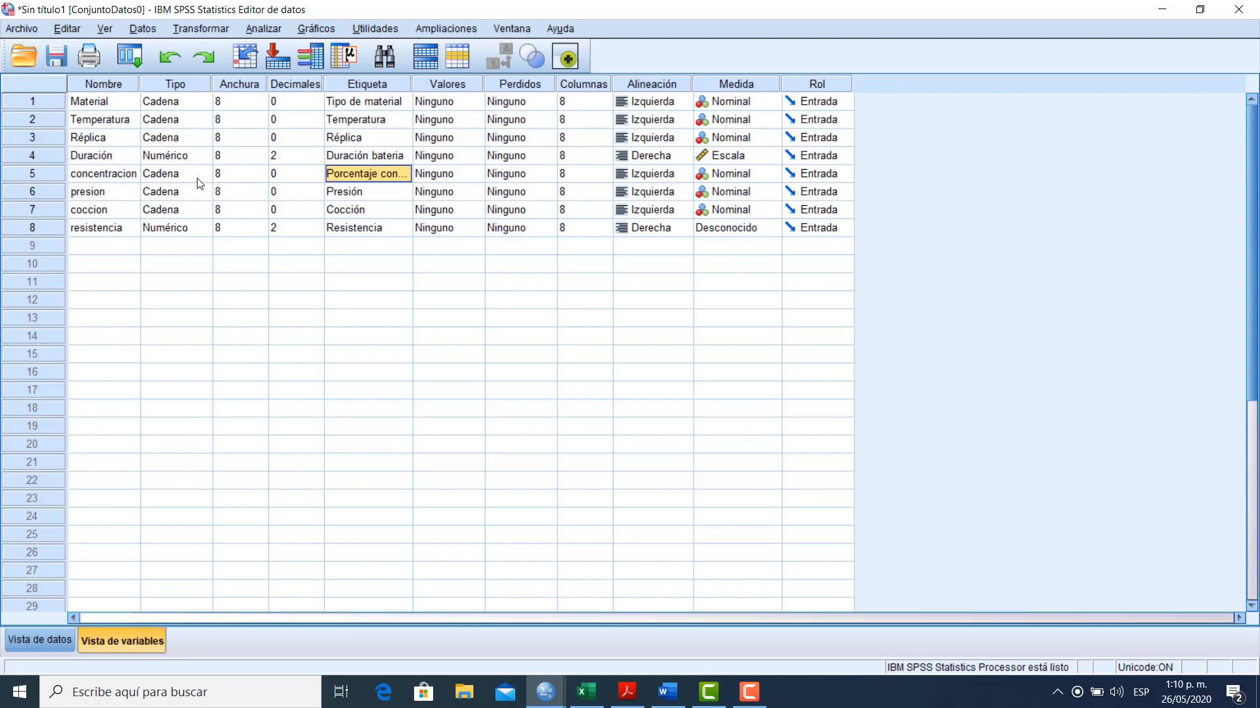
key("Tab")
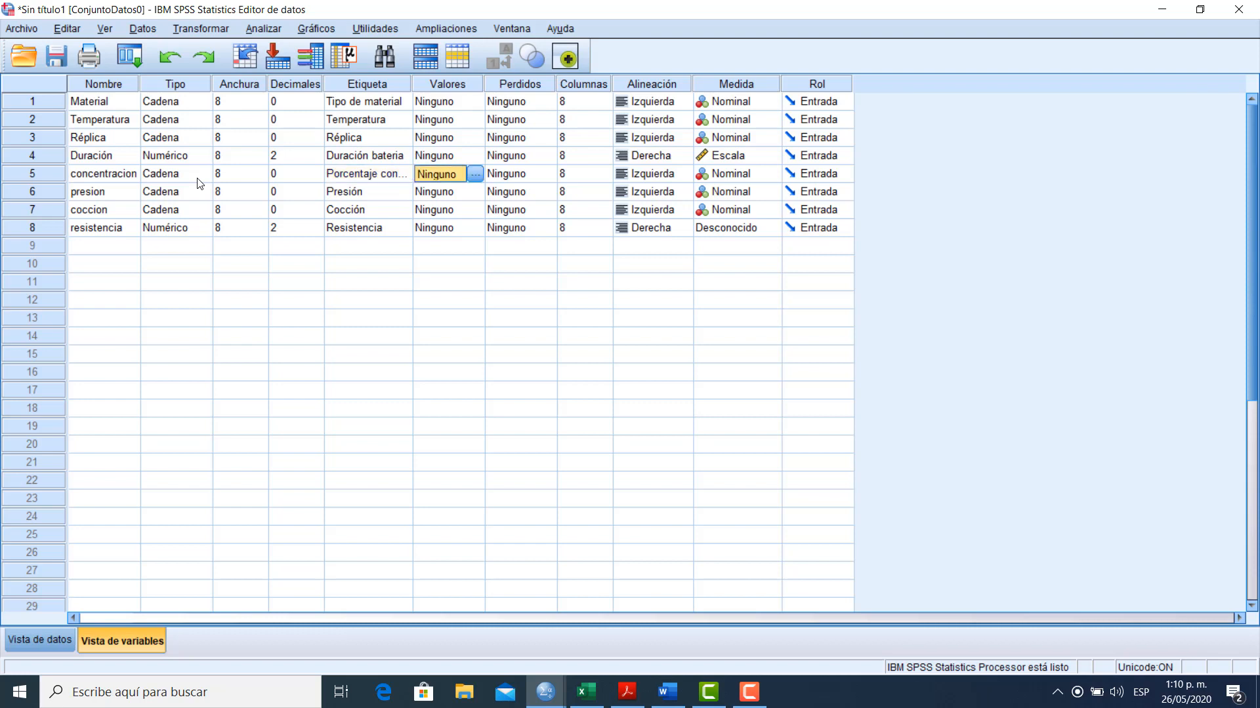
key("Tab")
key("Tab")
key("Tab")
key("Tab")
key("Down")
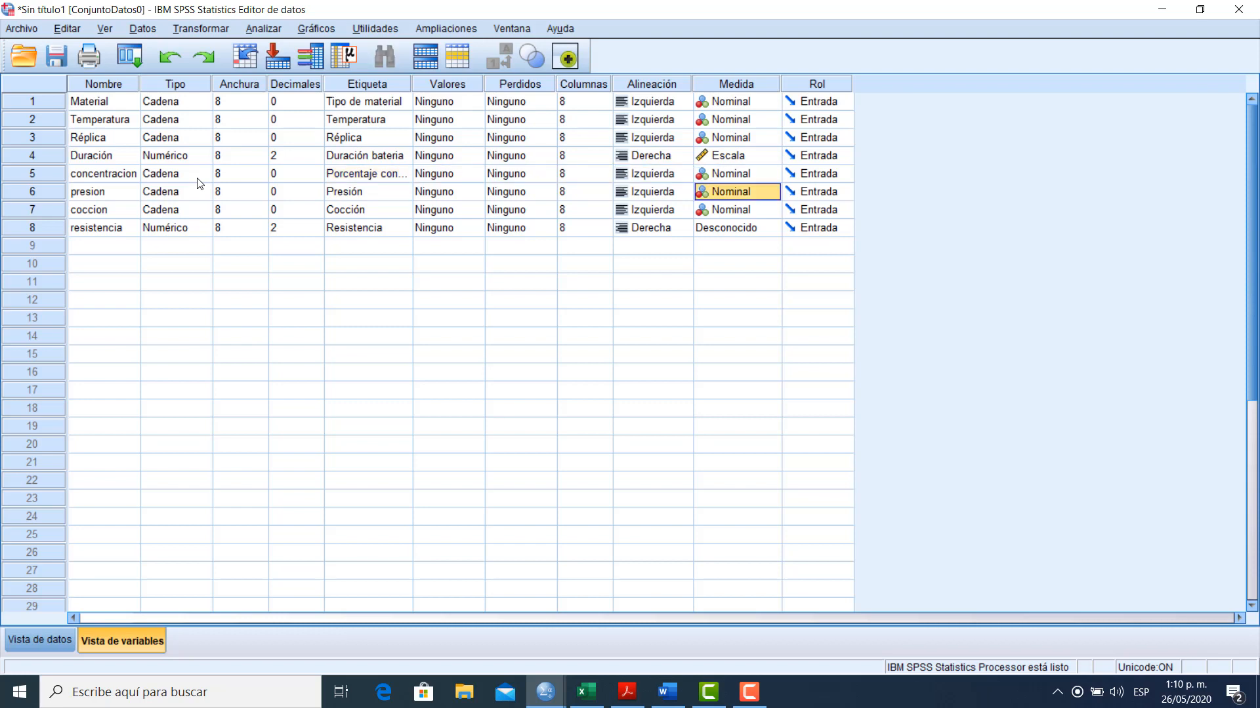
key("Down")
key("Down")
key("e")
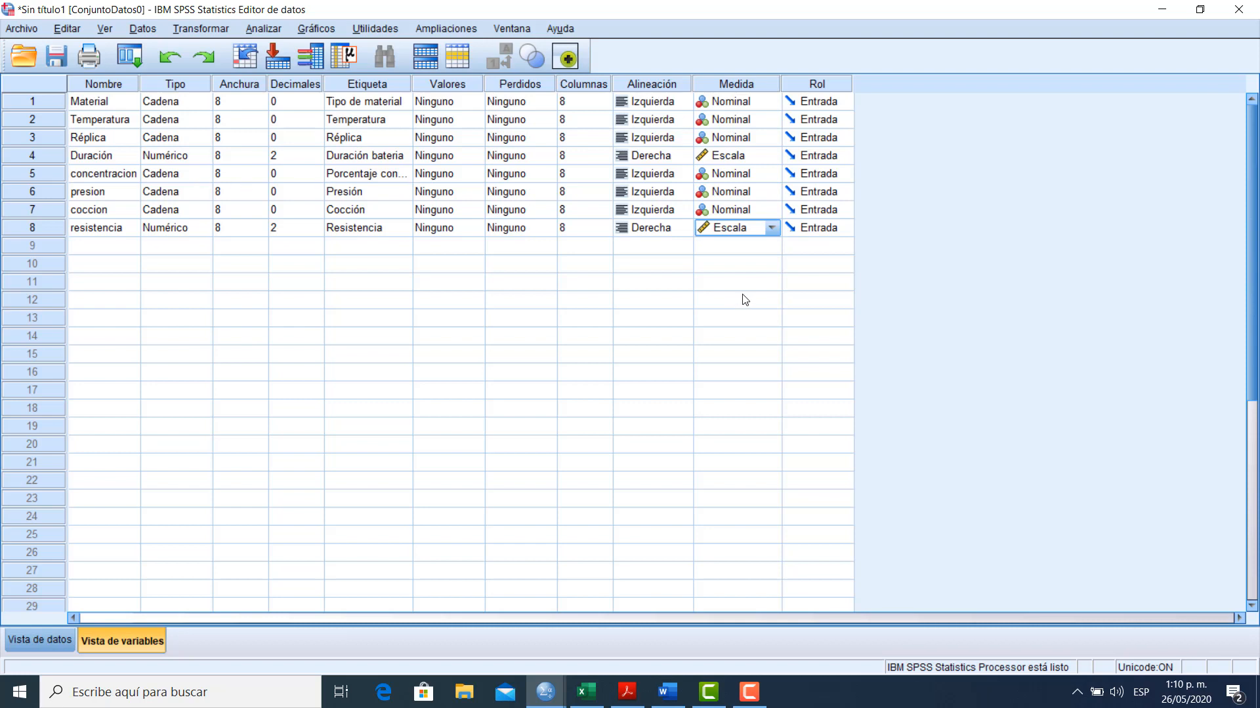
left_click(774, 228)
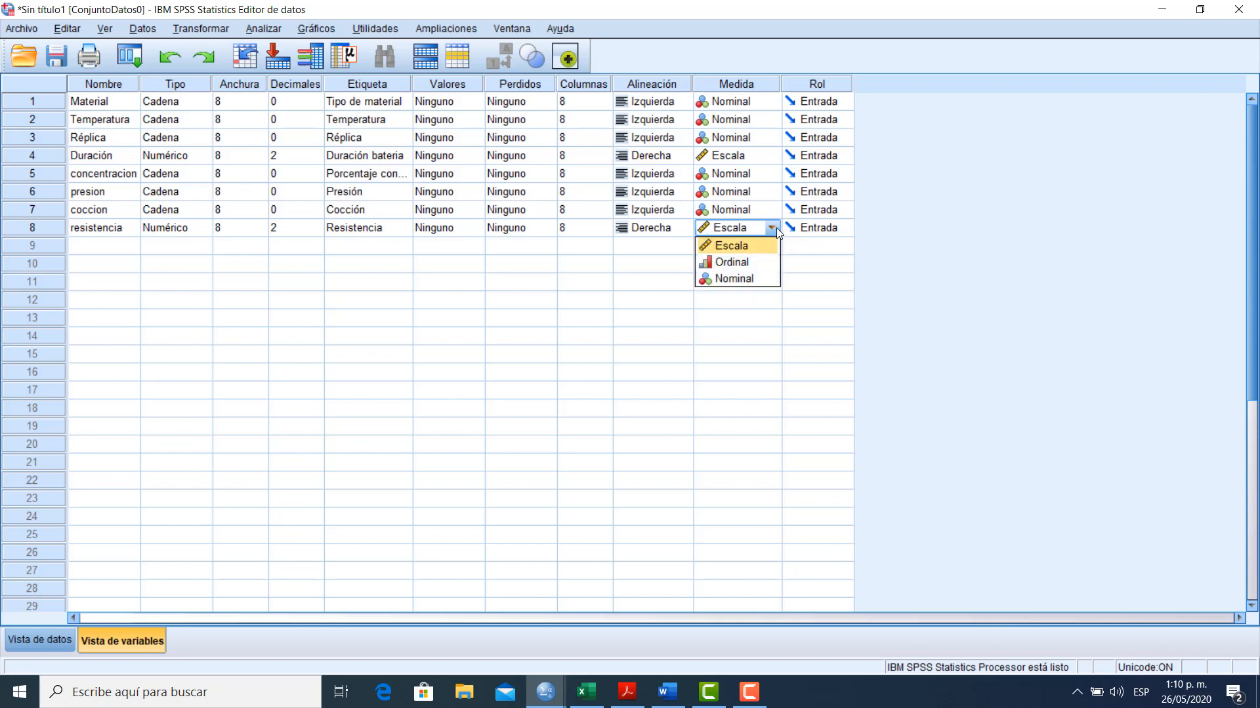
left_click(749, 246)
left_click(297, 177)
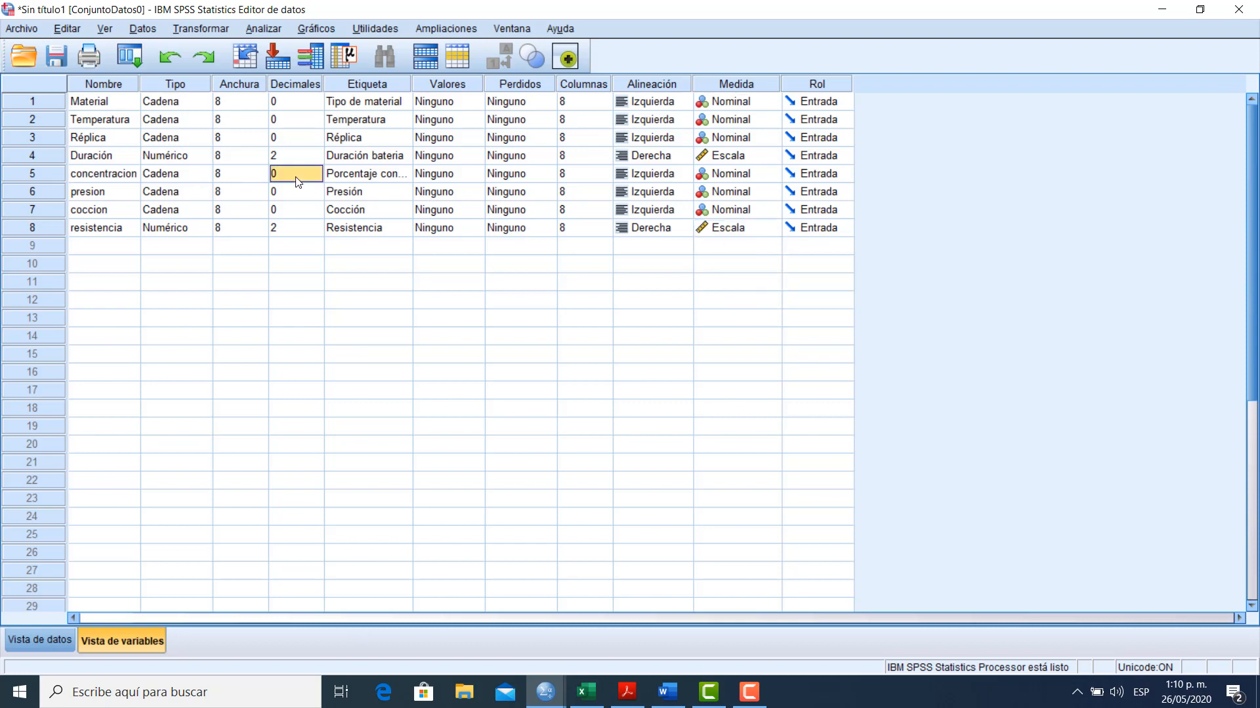
key("Tab")
key("Tab")
key("shift+Tab")
key("shift+Tab")
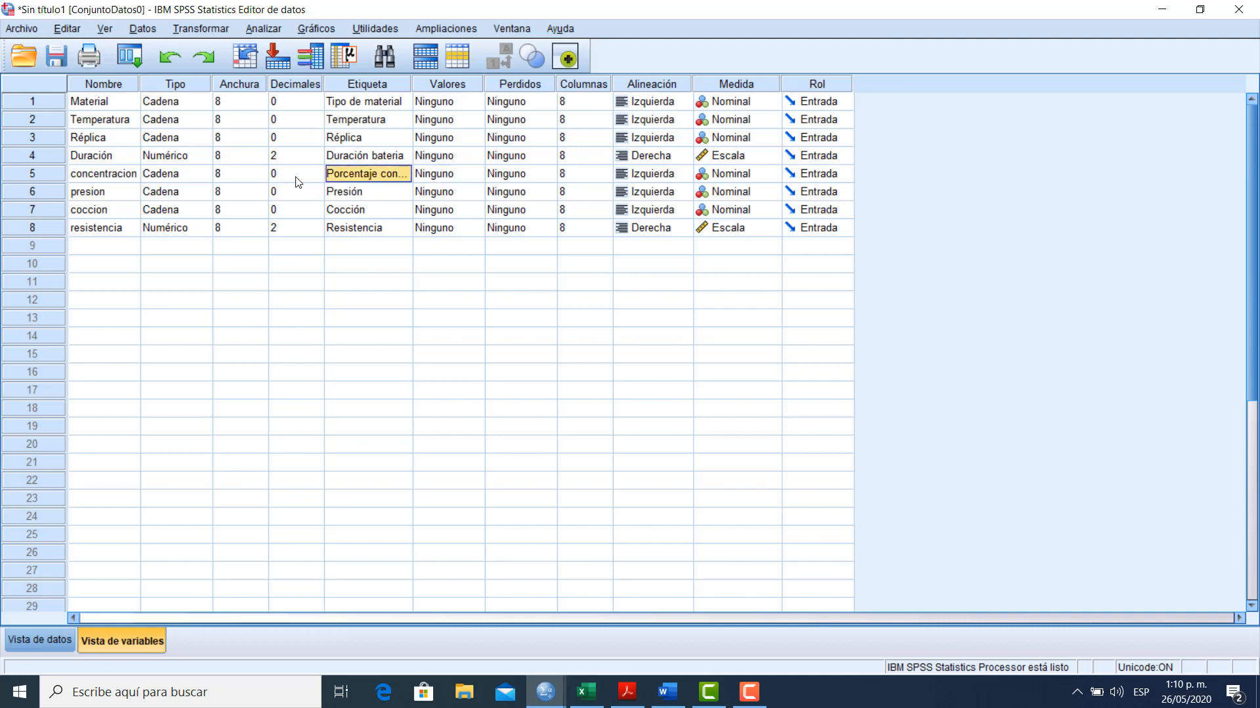
key("Down")
key("Down")
key("Down")
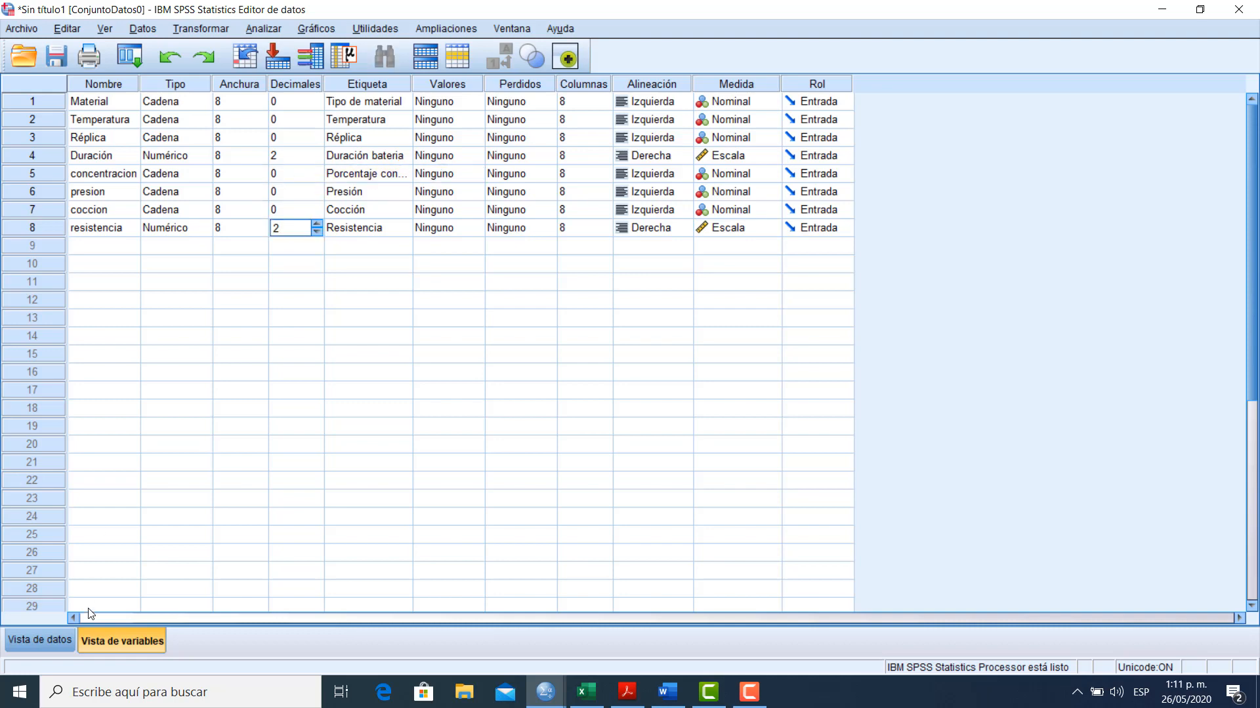
Return to the data view, start a univariate general linear model analysis and reset its earlier settings
left_click(33, 641)
left_click(349, 515)
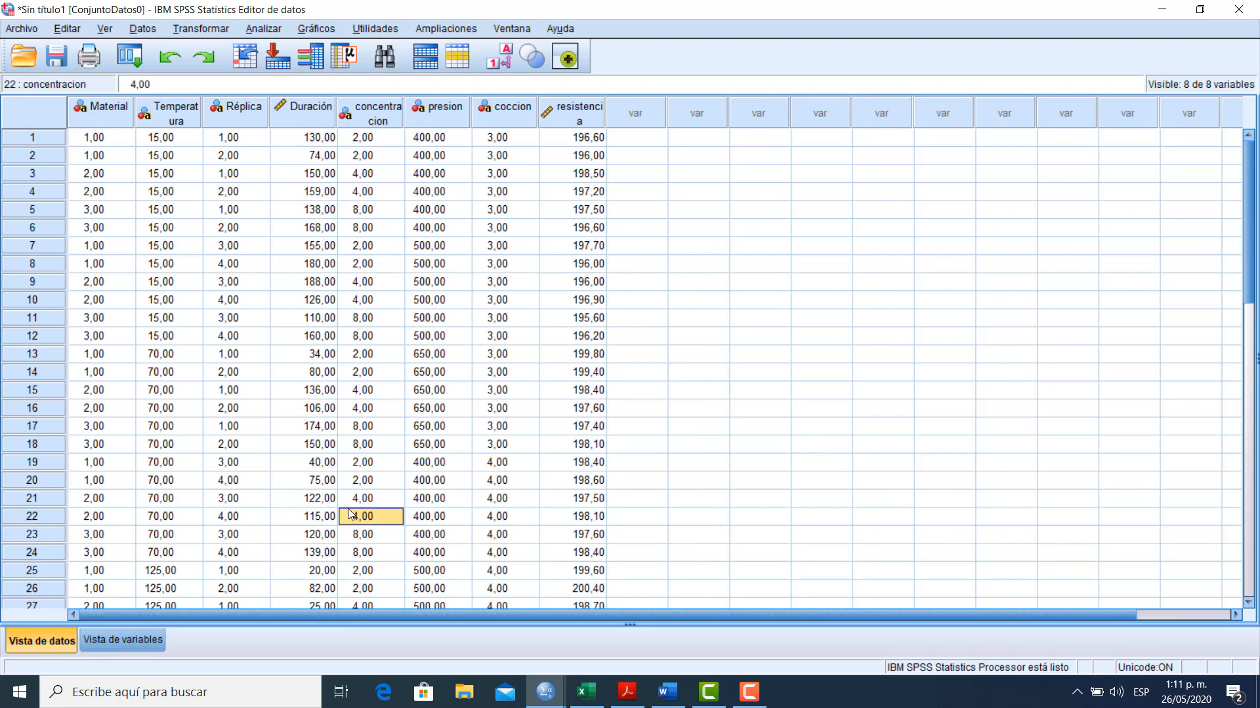
key("Up")
key("Up")
key("Up")
key("Up")
key("Up")
key("Up")
key("Up")
key("Up")
key("Up")
key("Up")
key("Up")
key("Up")
key("Up")
key("Up")
key("Up")
key("Up")
key("Up")
key("Up")
key("Up")
key("Up")
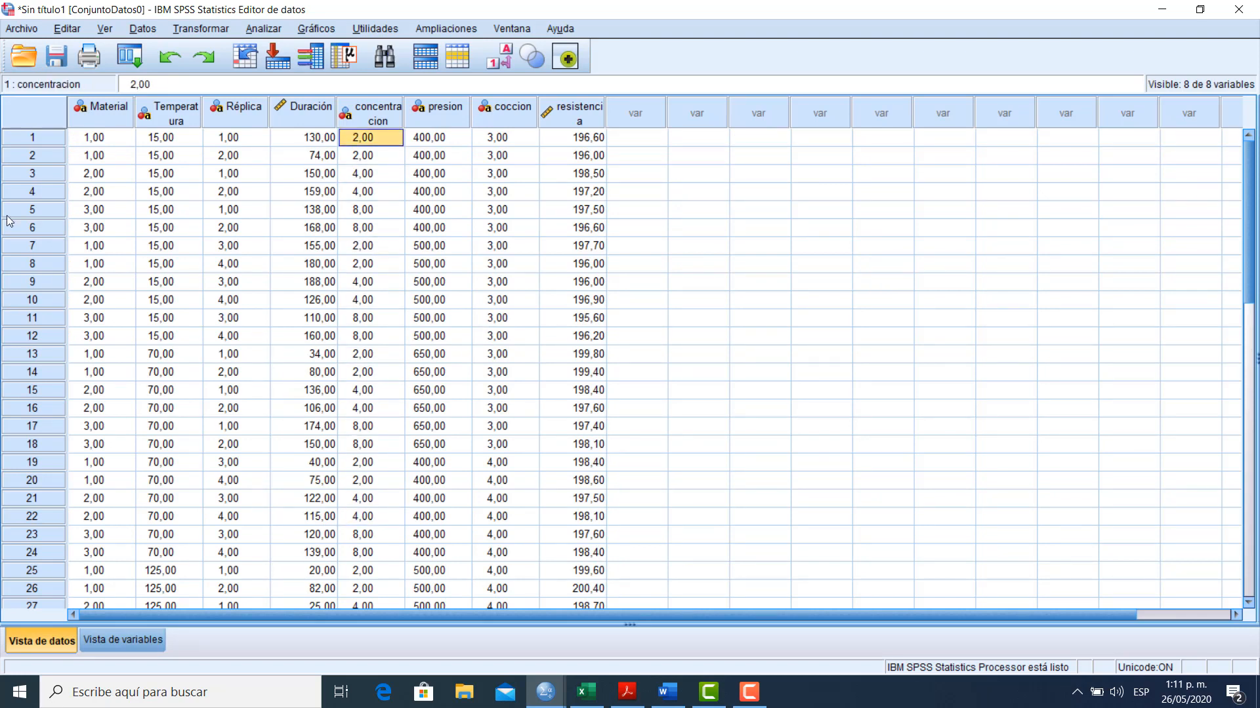
left_click(278, 34)
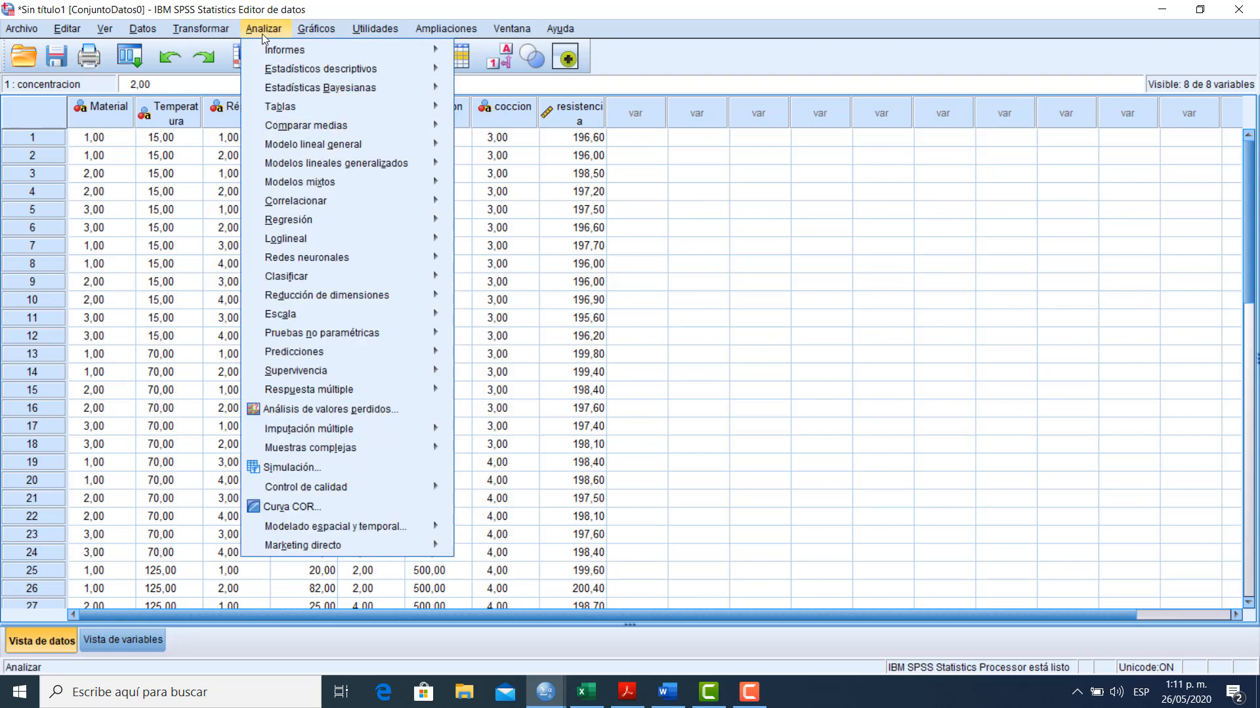
mouse_move(317, 152)
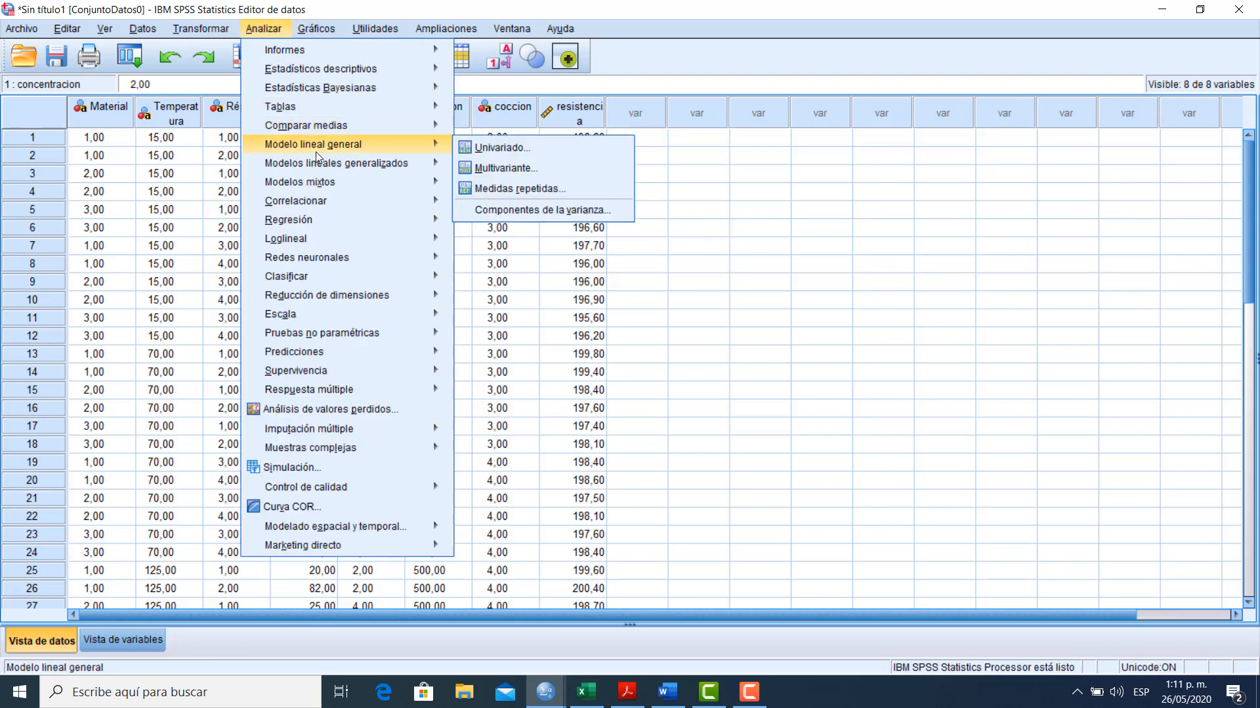
left_click(464, 149)
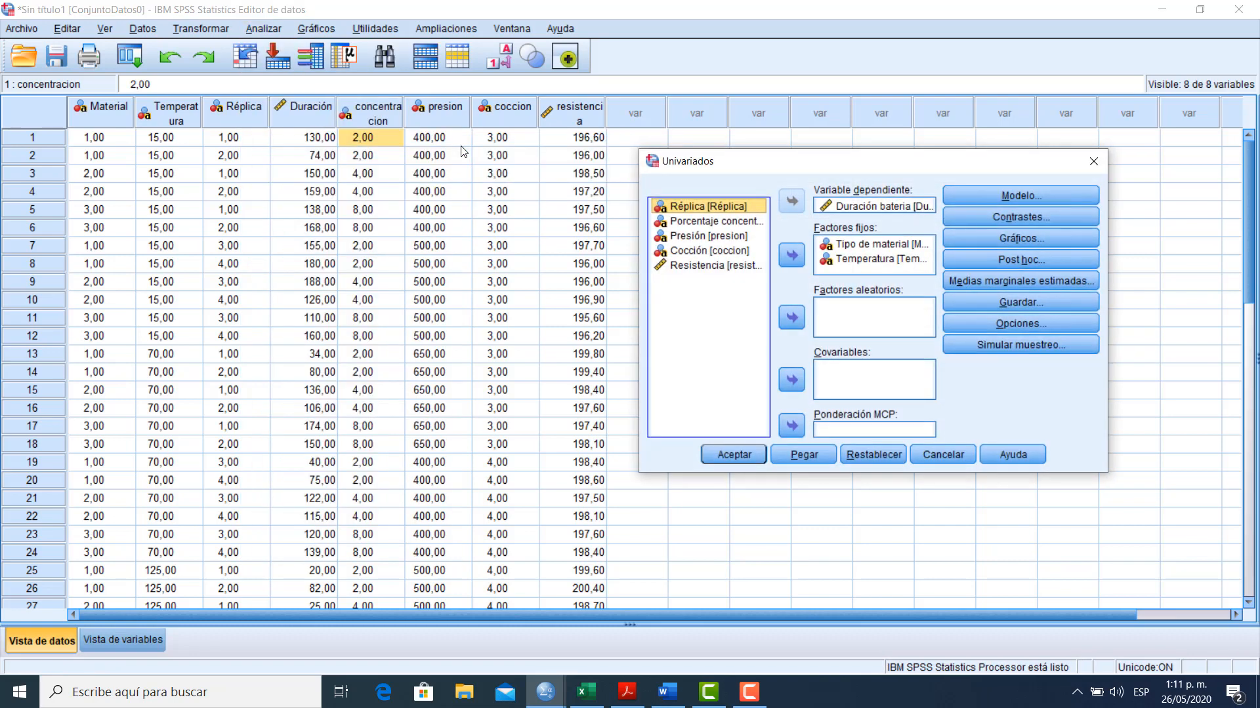
left_click(875, 455)
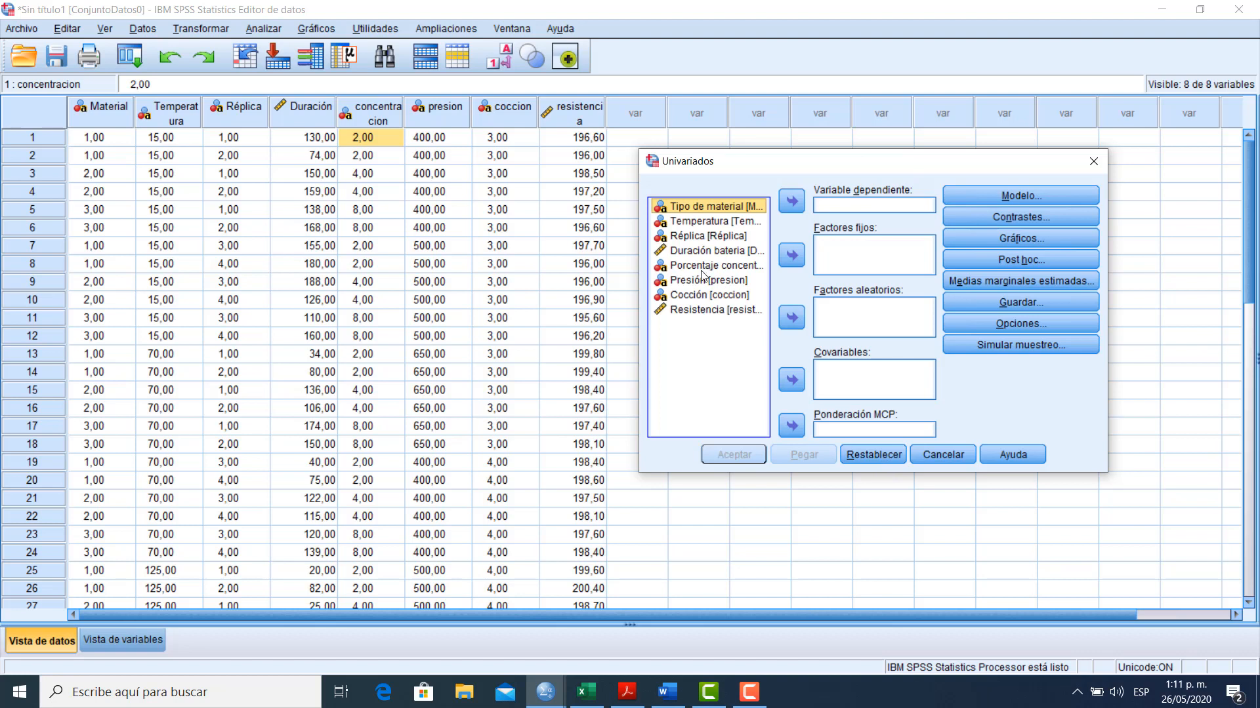
Assign Resistencia as the dependent variable and the concentration percentage, Presión and Cocción as fixed factors
left_click(703, 267)
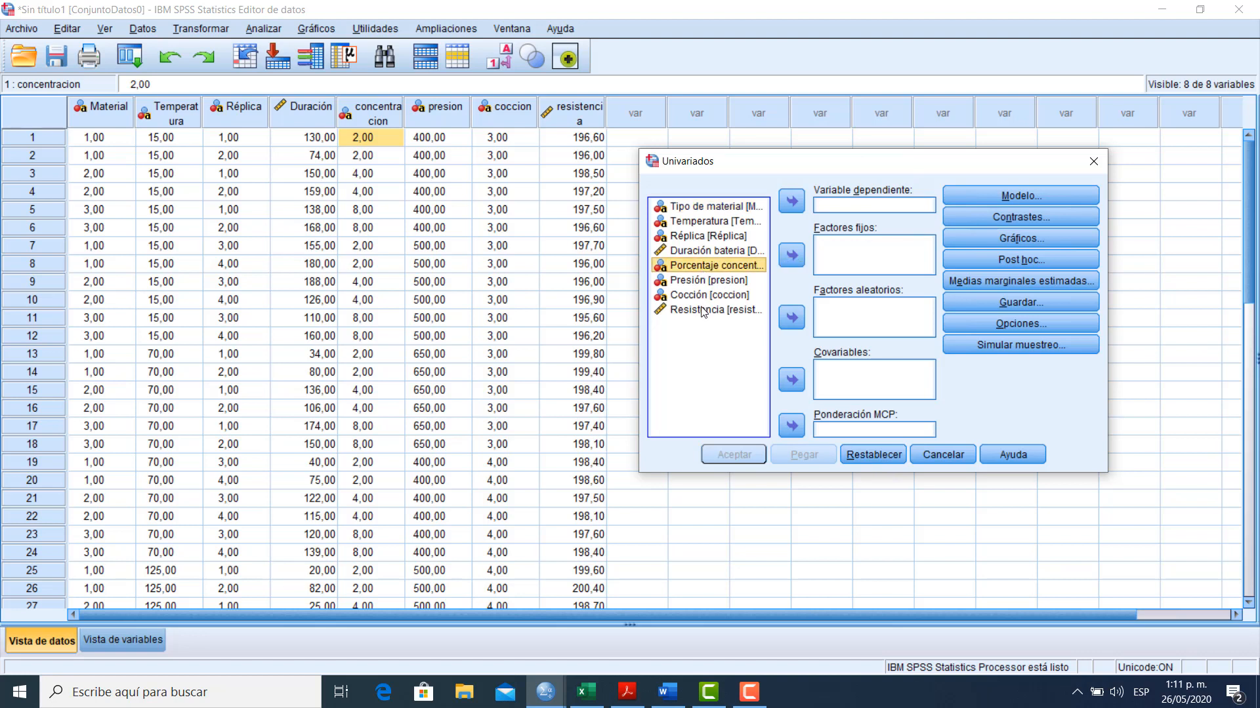
left_click(702, 311)
left_click(783, 207)
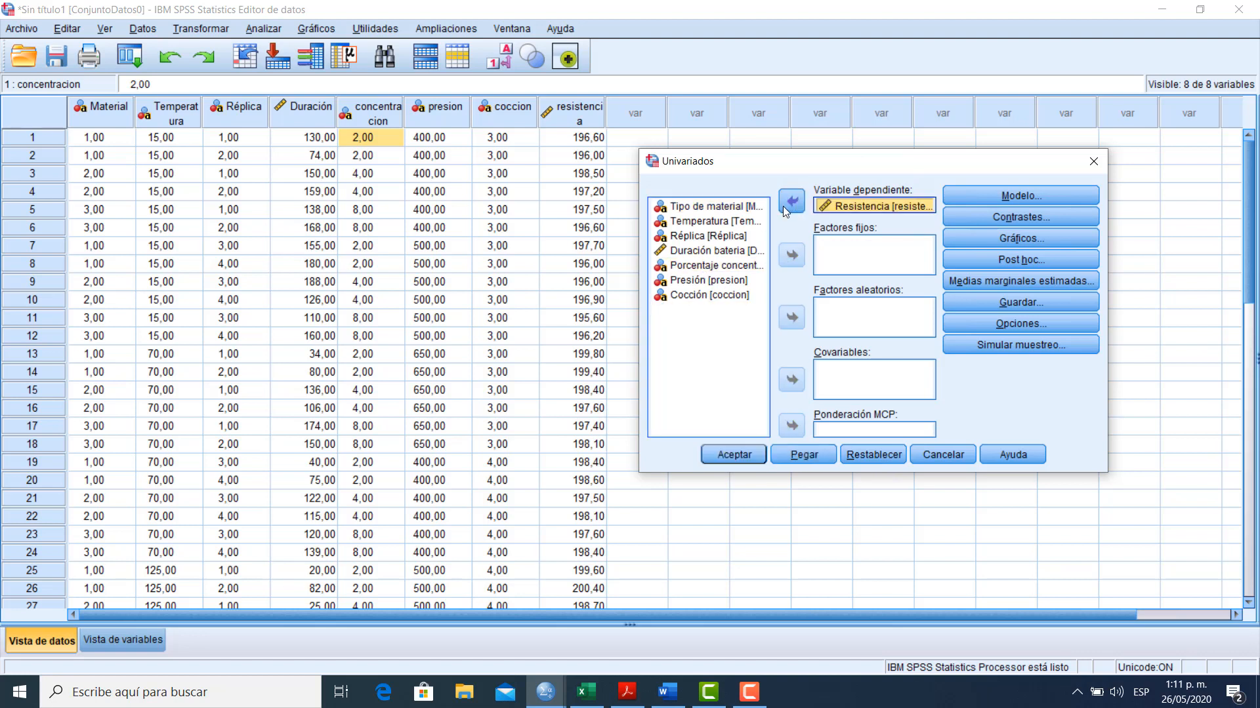
left_click(673, 269)
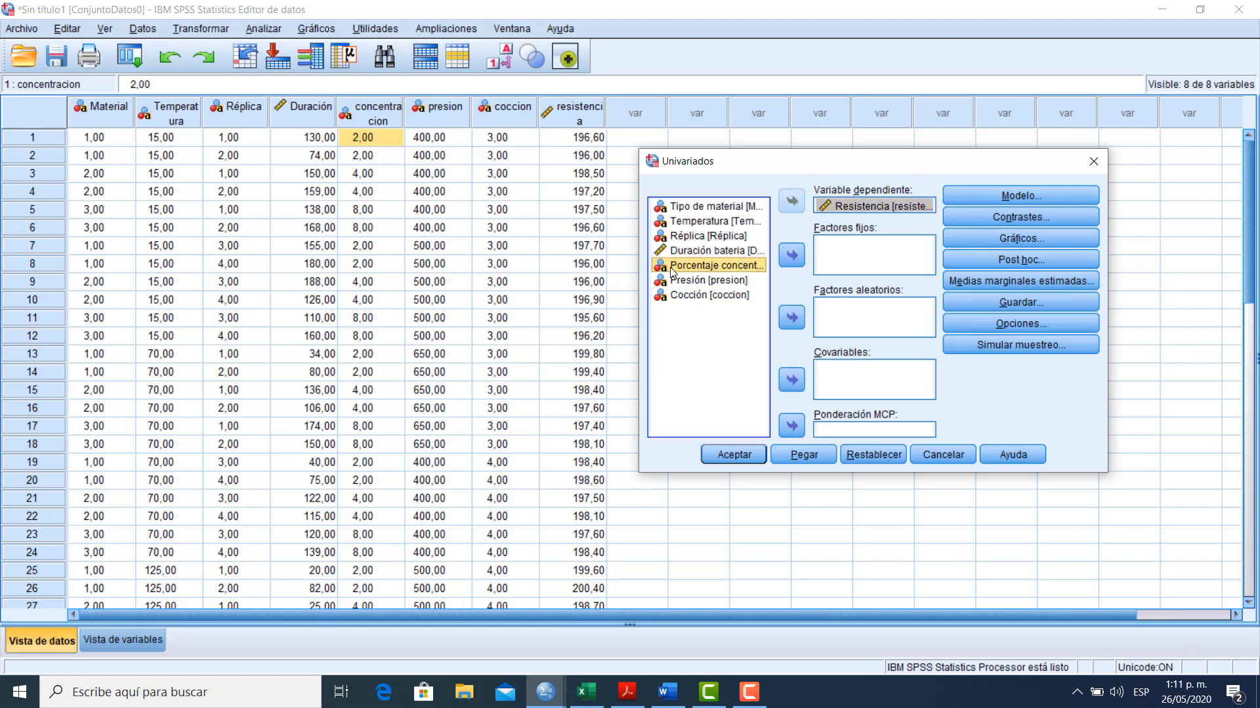
left_click_drag(673, 270, 679, 295)
left_click(792, 256)
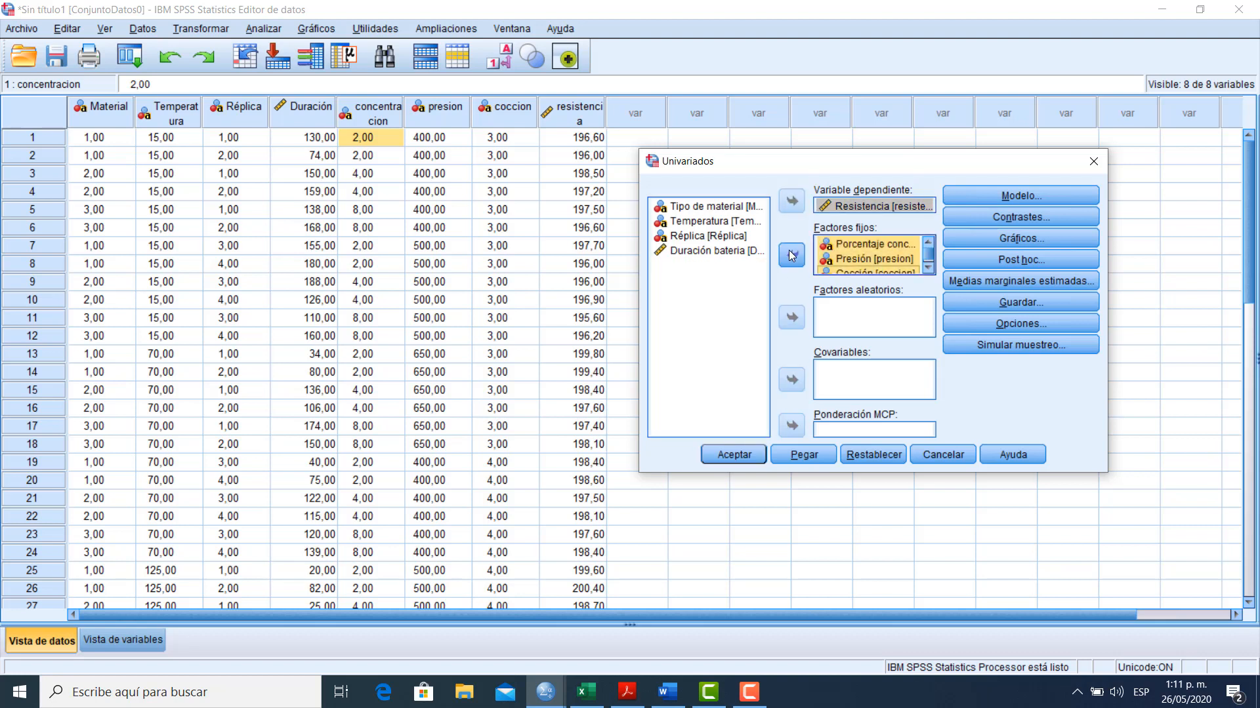
Specify a model with built terms and add concentracion, presion and coccion as main effects
left_click(1004, 196)
left_click(522, 193)
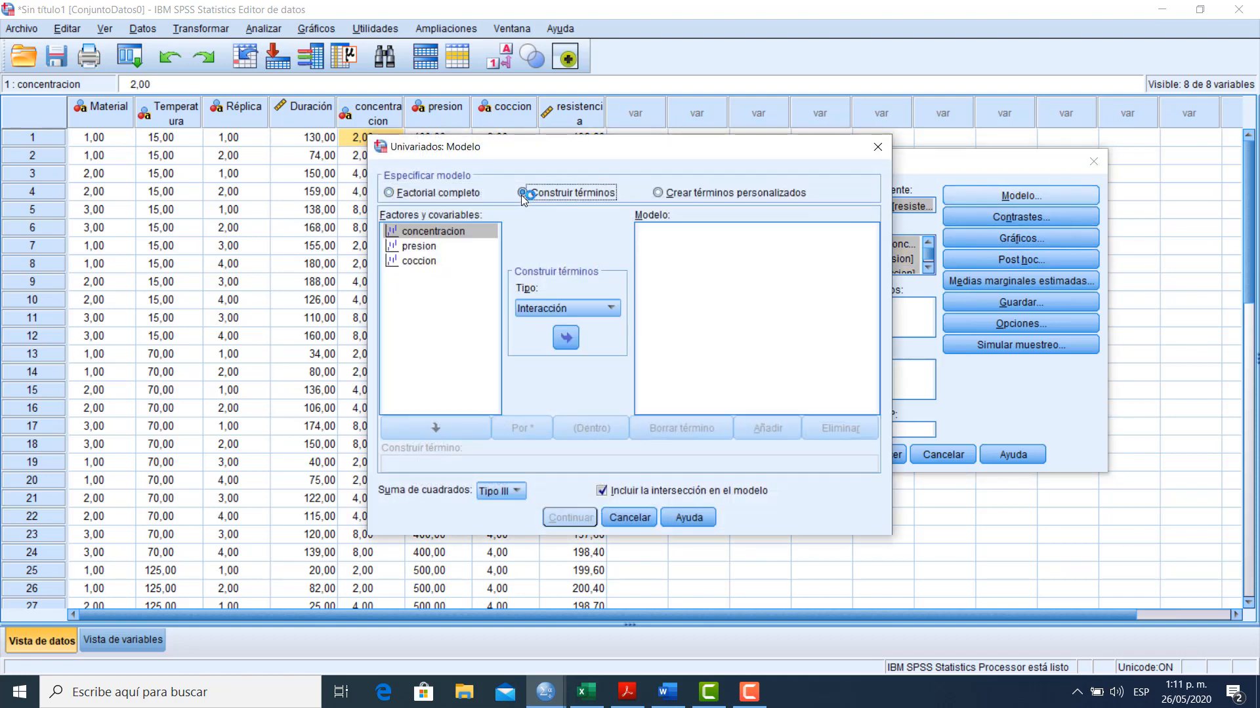
left_click(577, 308)
left_click(563, 341)
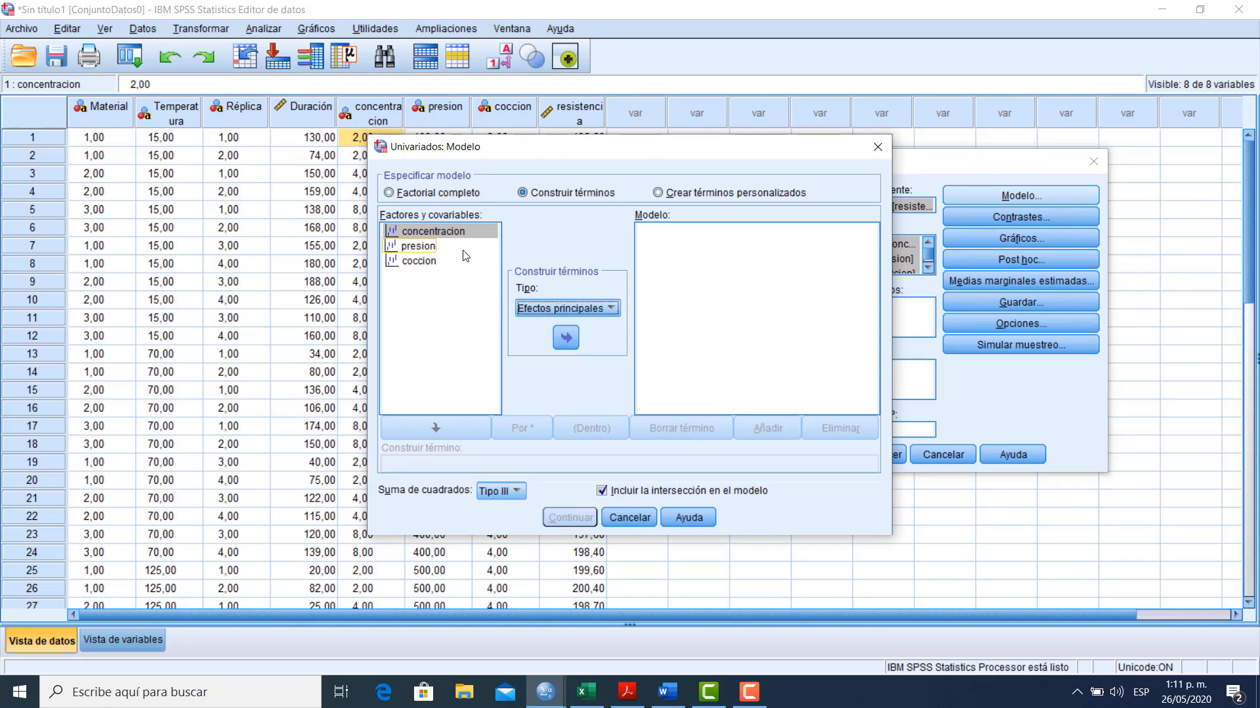
left_click(429, 231)
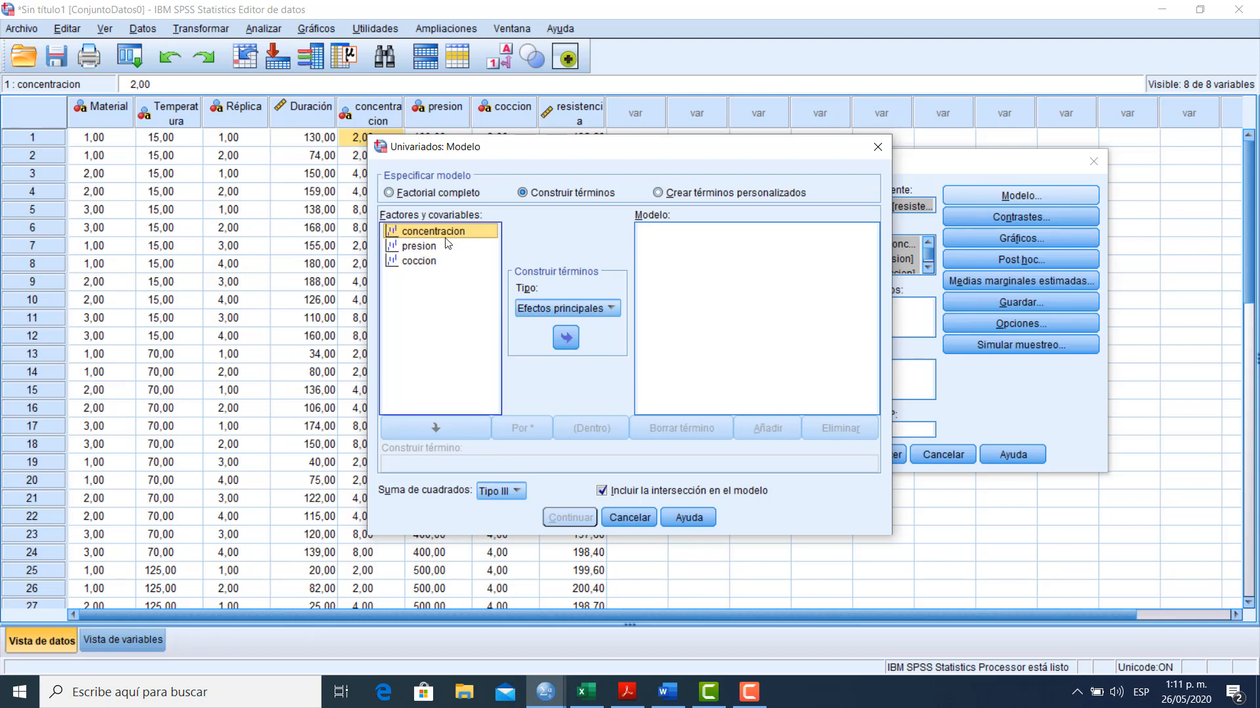
left_click_drag(430, 252, 430, 264)
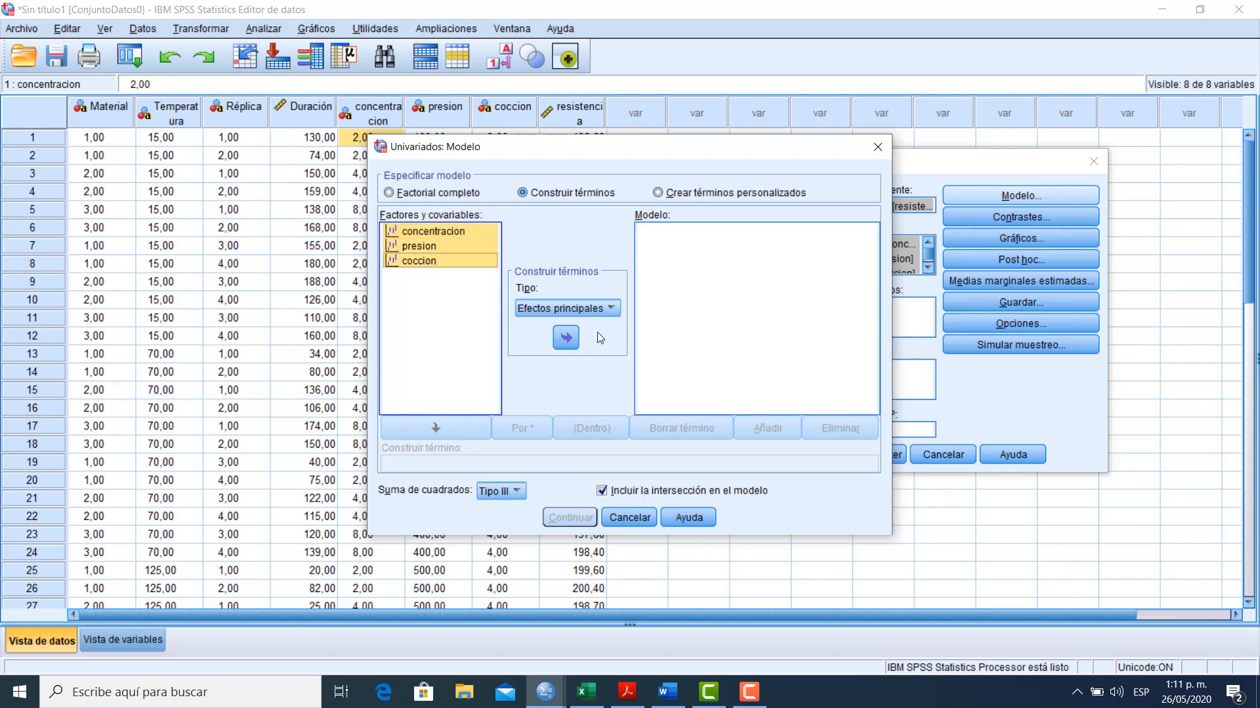
left_click(565, 338)
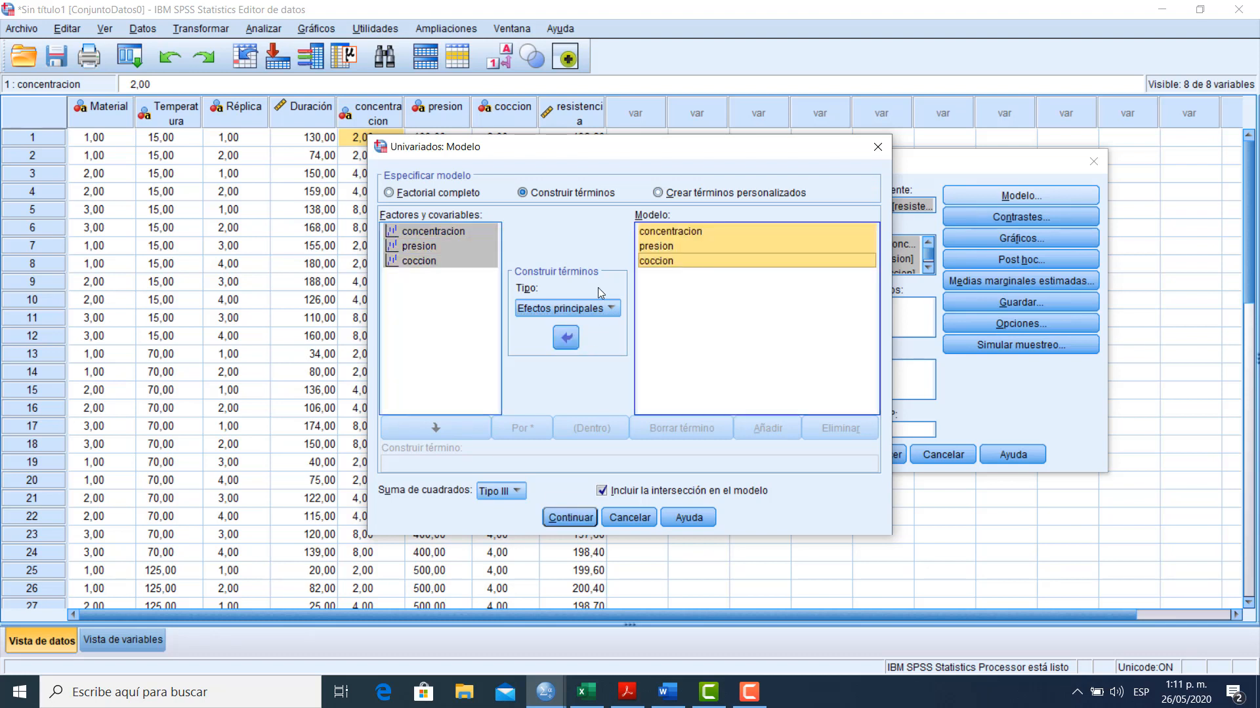
Add the concentracion*presion interaction term to the model
left_click(462, 275)
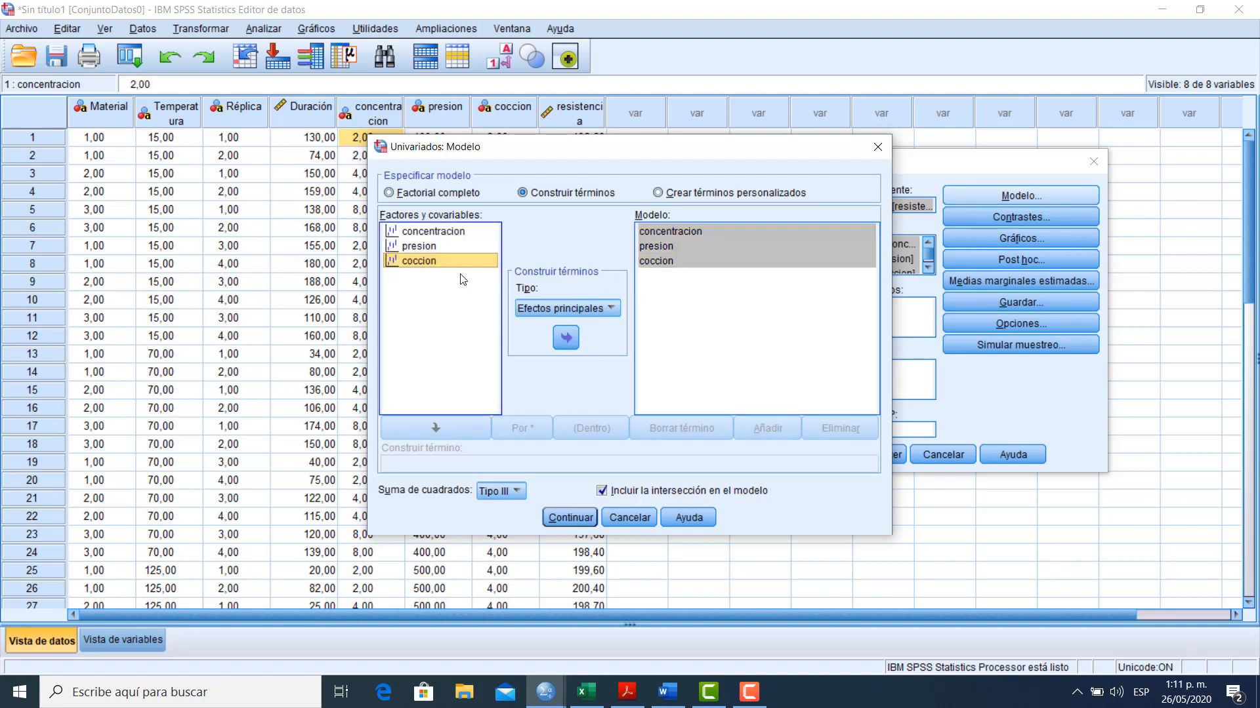
left_click(435, 231)
key("shift+Down")
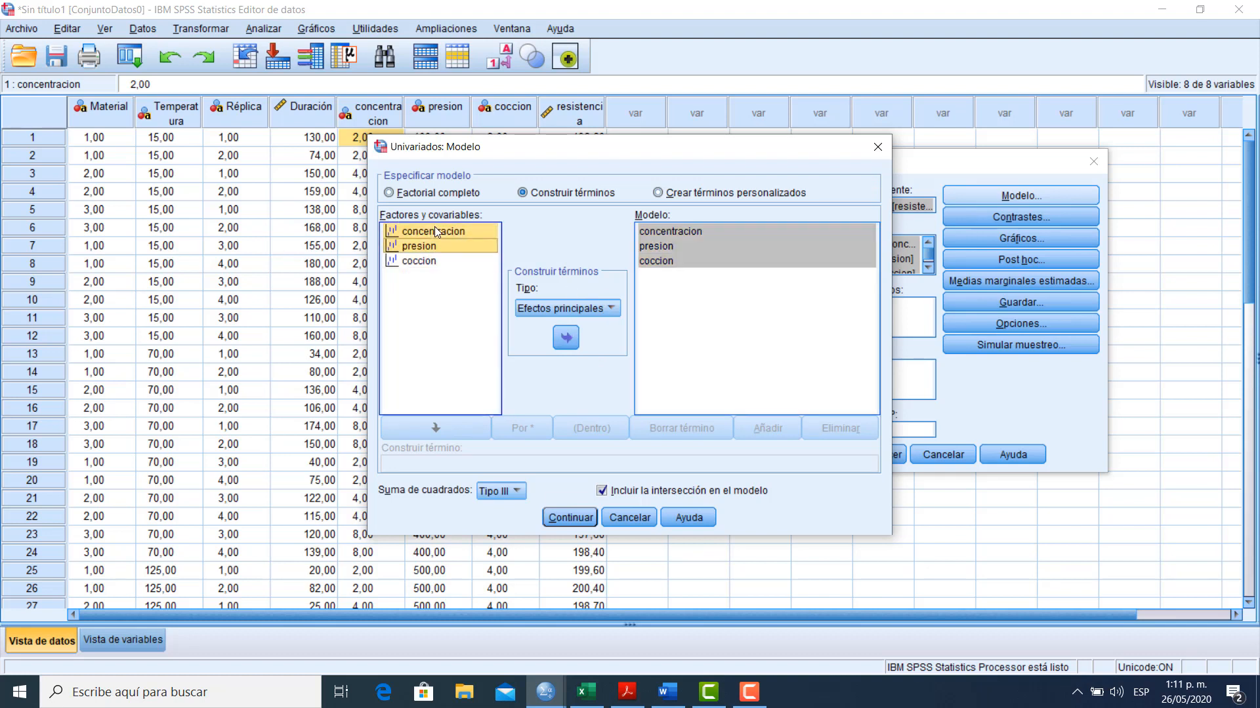
left_click(524, 313)
left_click(525, 328)
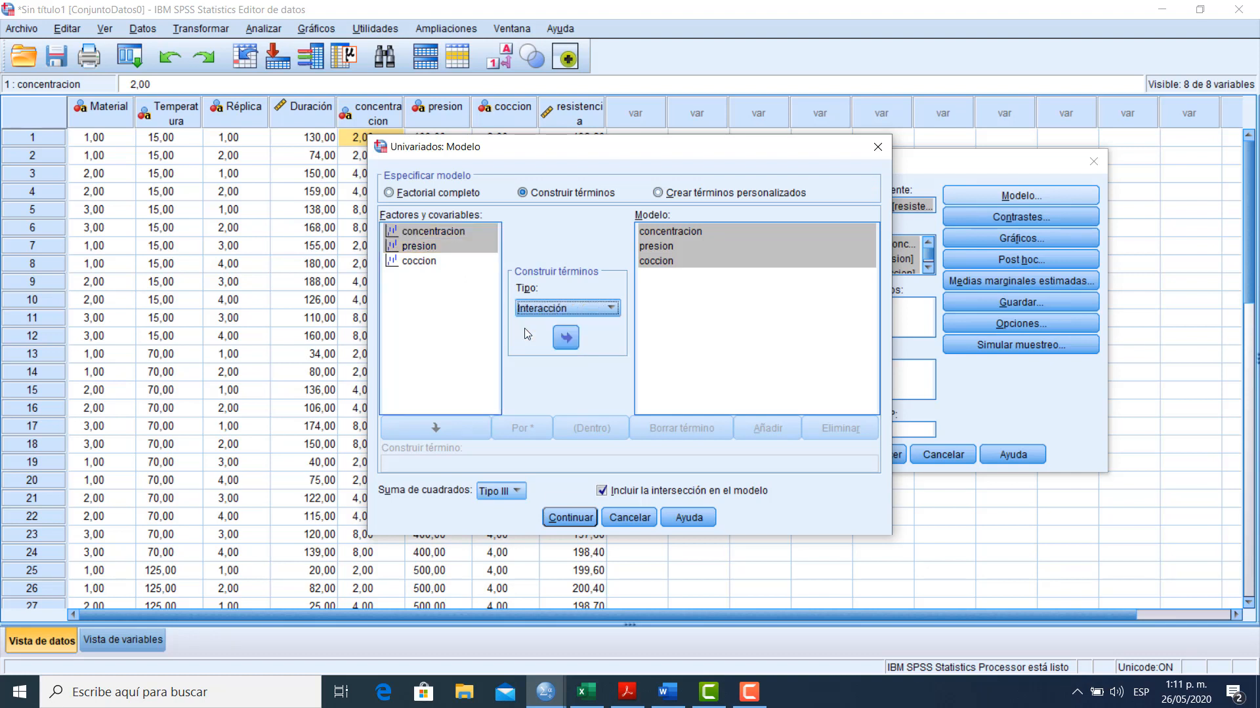
left_click(556, 344)
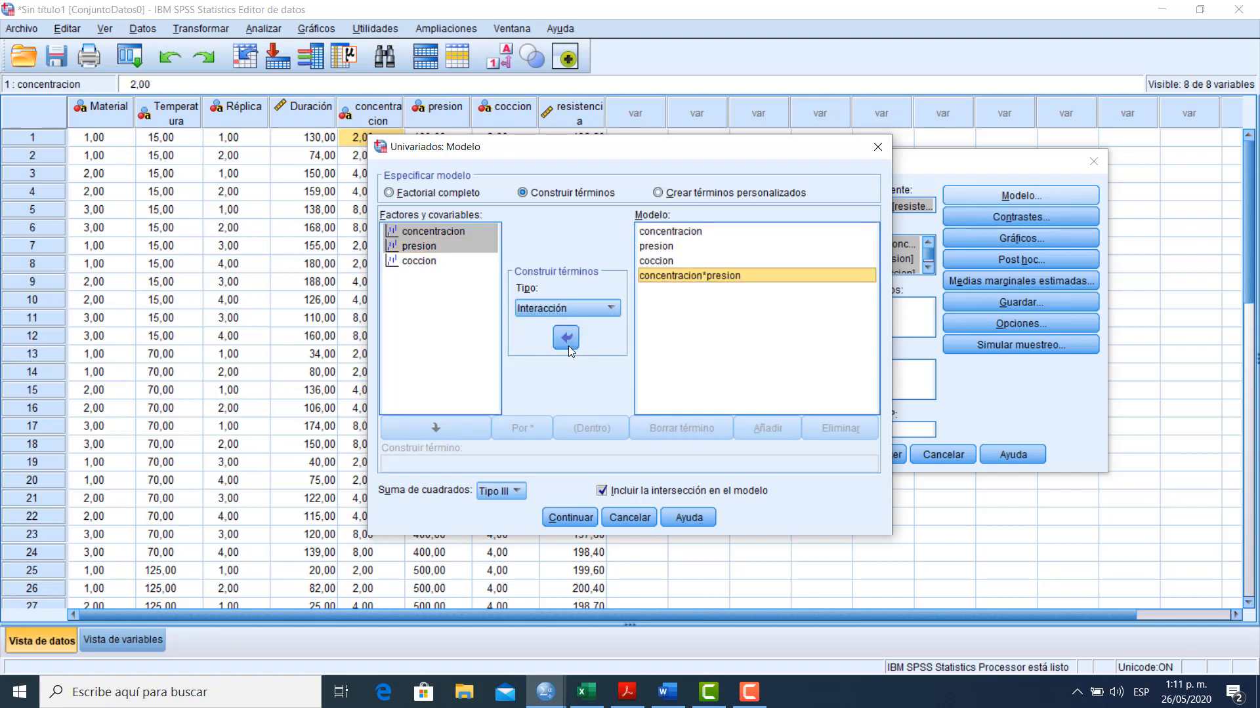
Add the coccion*concentracion interaction term to the model
left_click(420, 235)
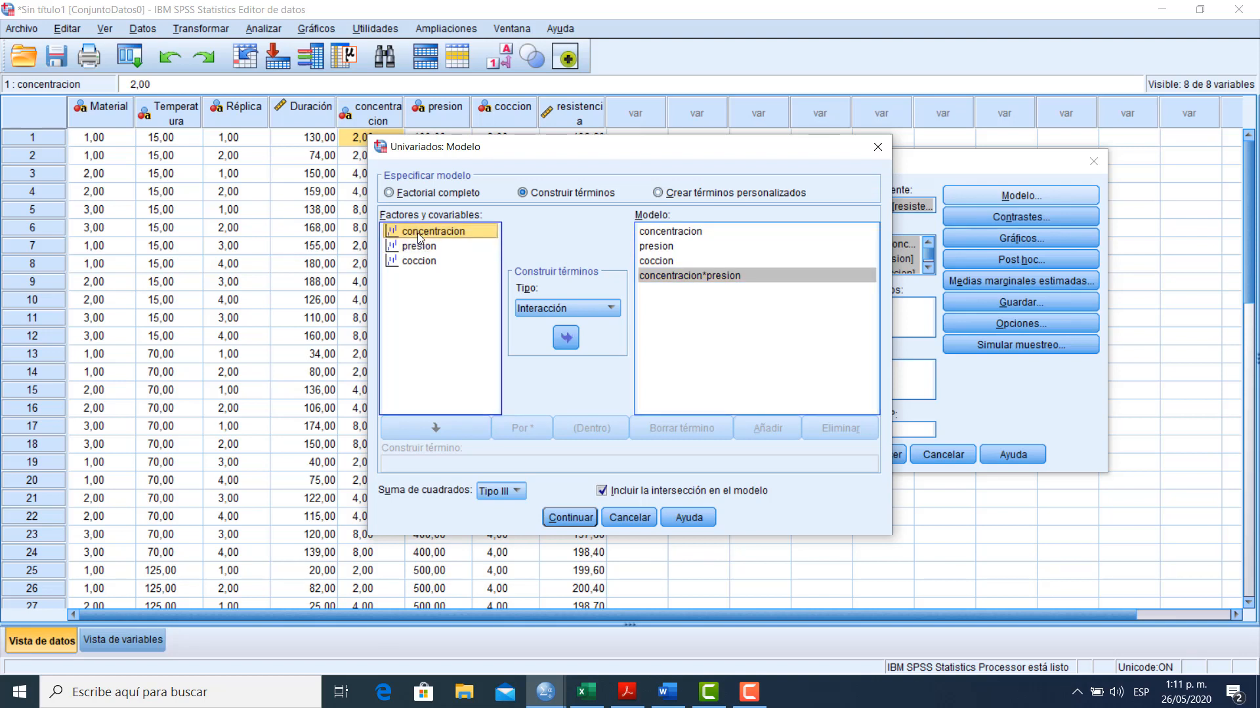
left_click(423, 263, "ctrl")
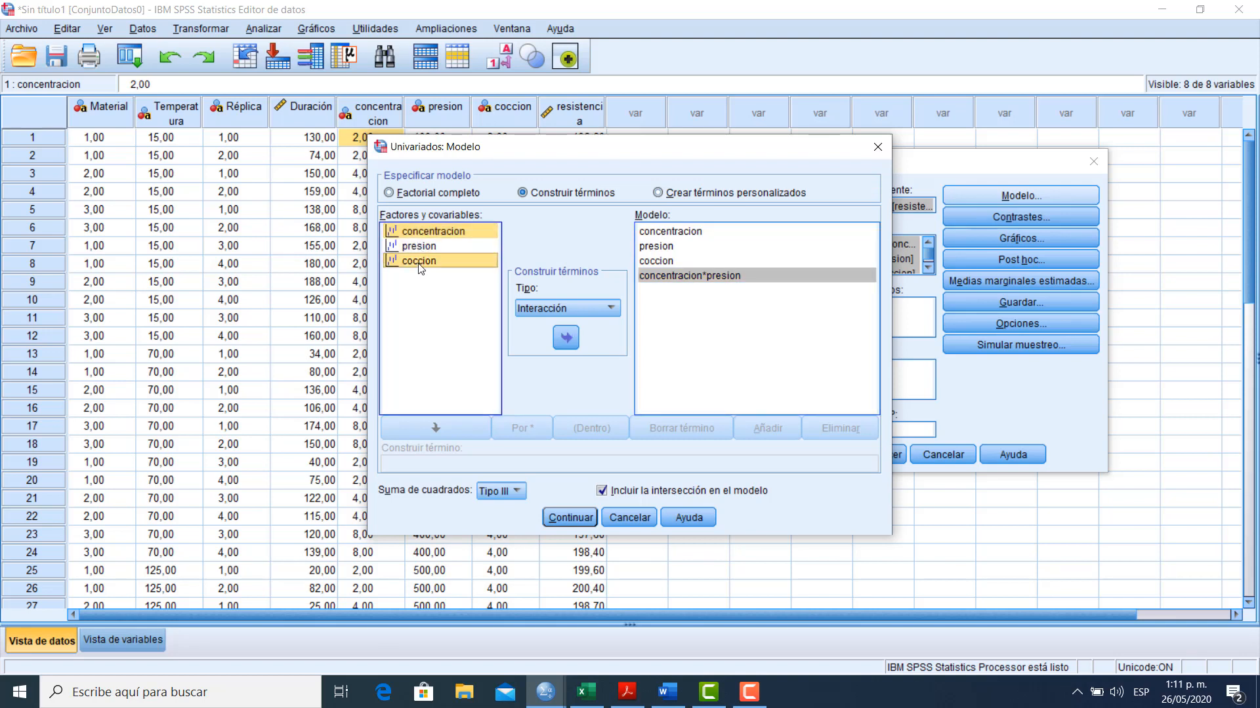
left_click(570, 341)
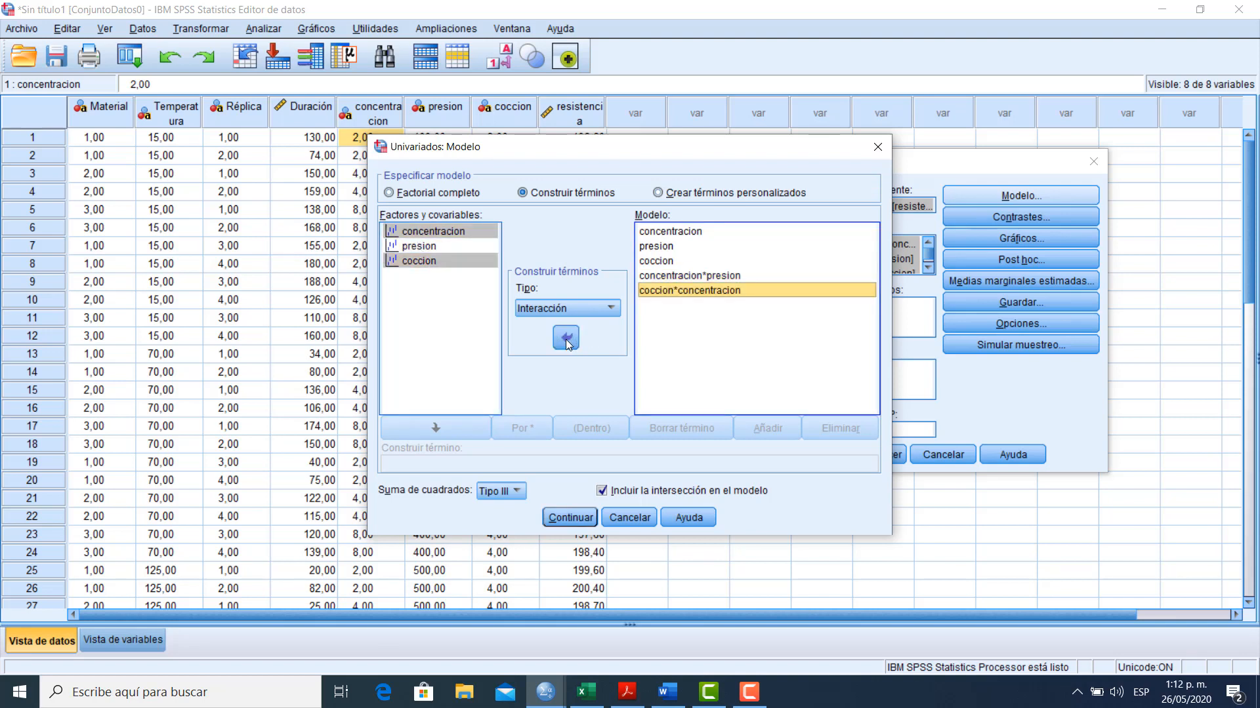
Add the coccion*presion interaction and the three-way coccion*concentracion*presion interaction to the model
left_click(449, 287)
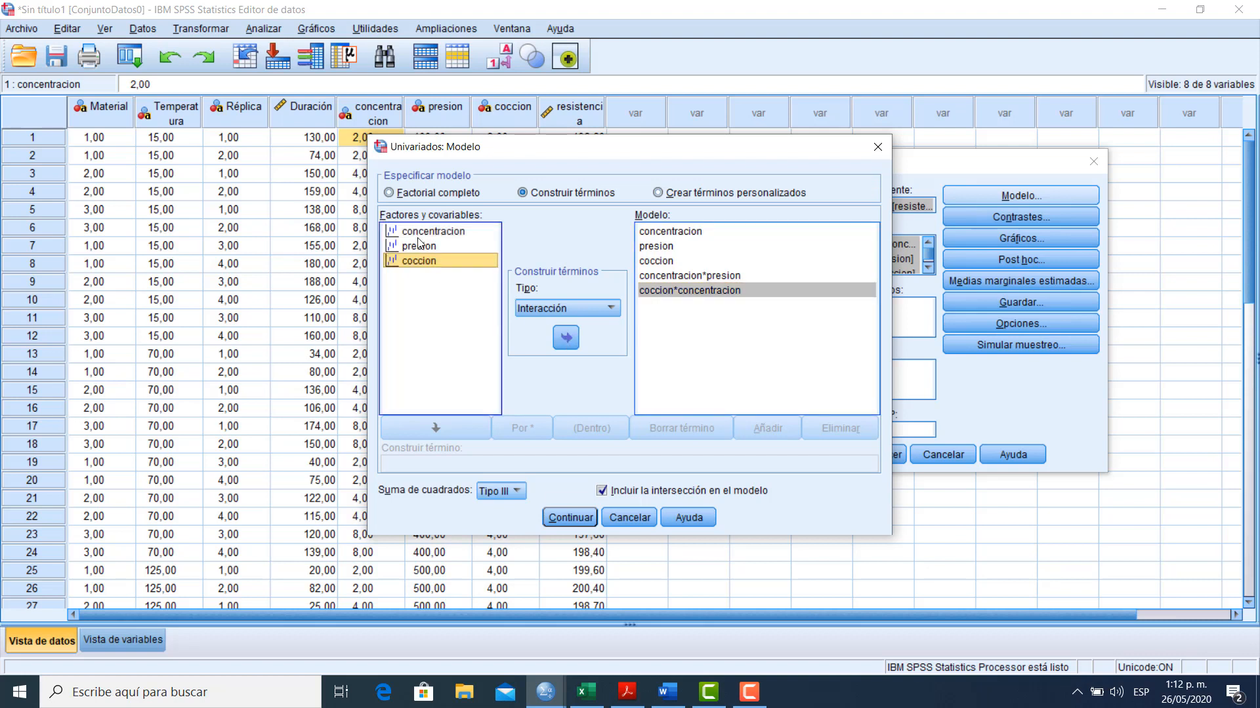
left_click(421, 246)
left_click(419, 262, "ctrl")
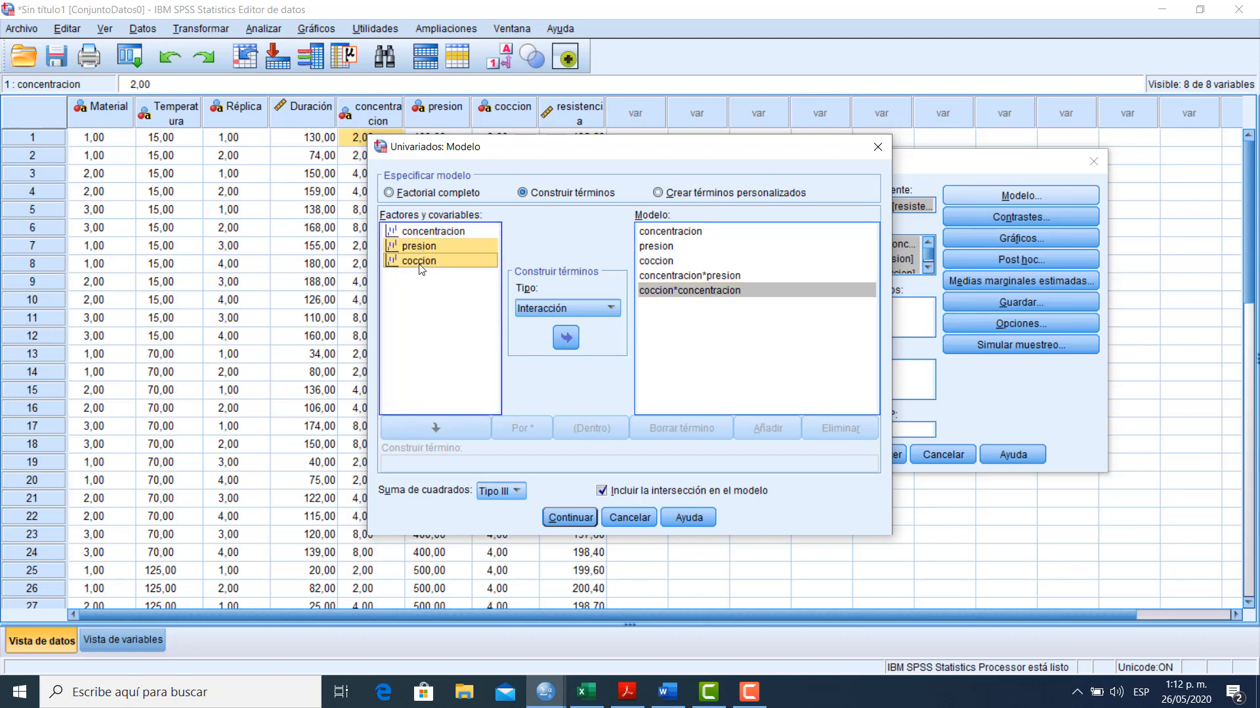
left_click(564, 341)
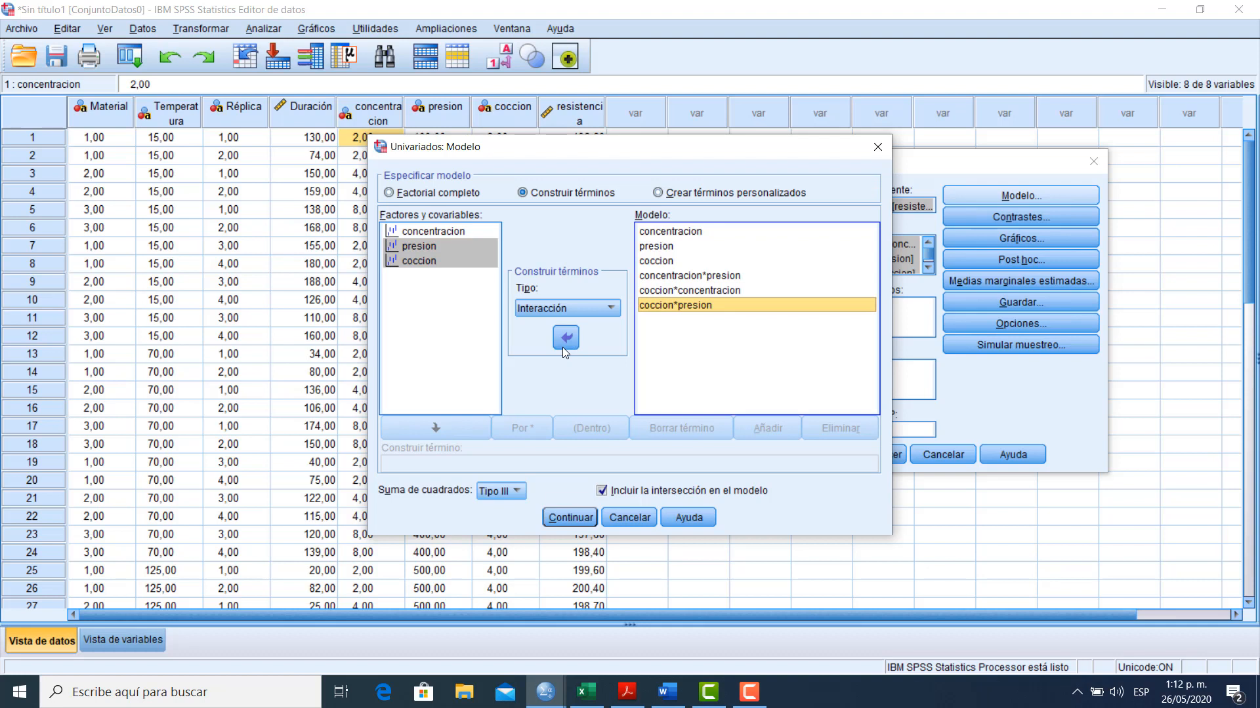
left_click(432, 234, "ctrl")
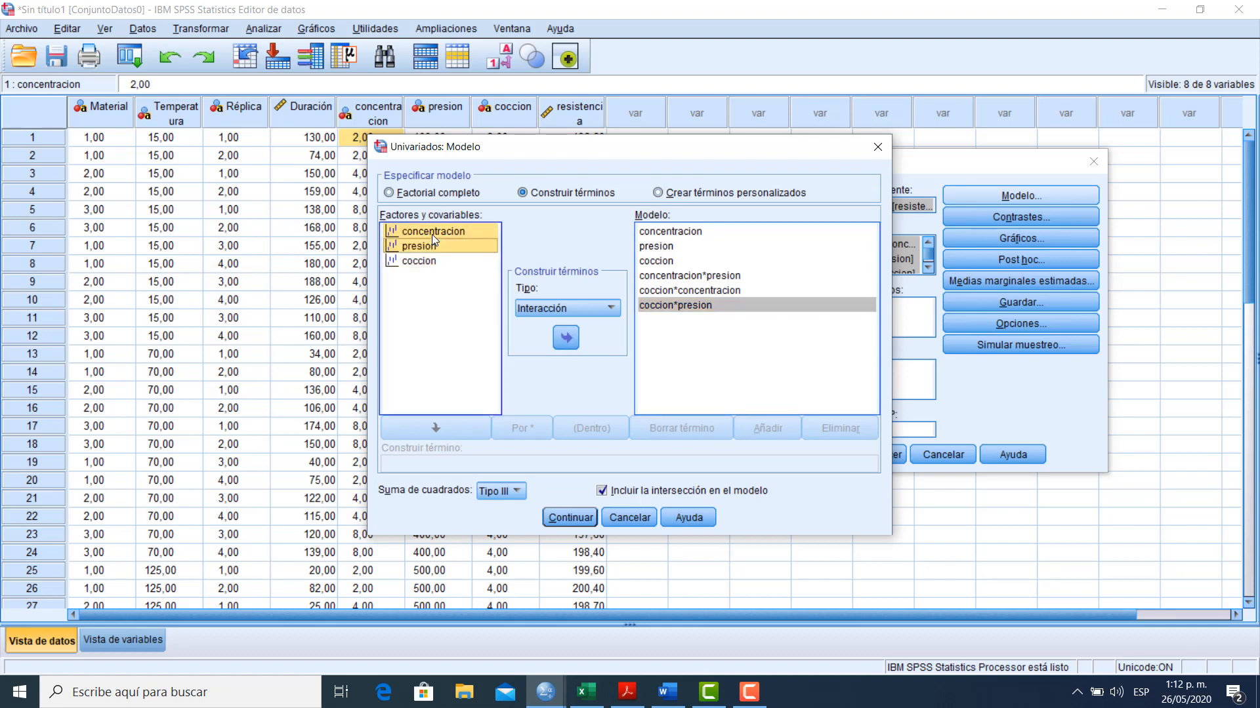
left_click(566, 337)
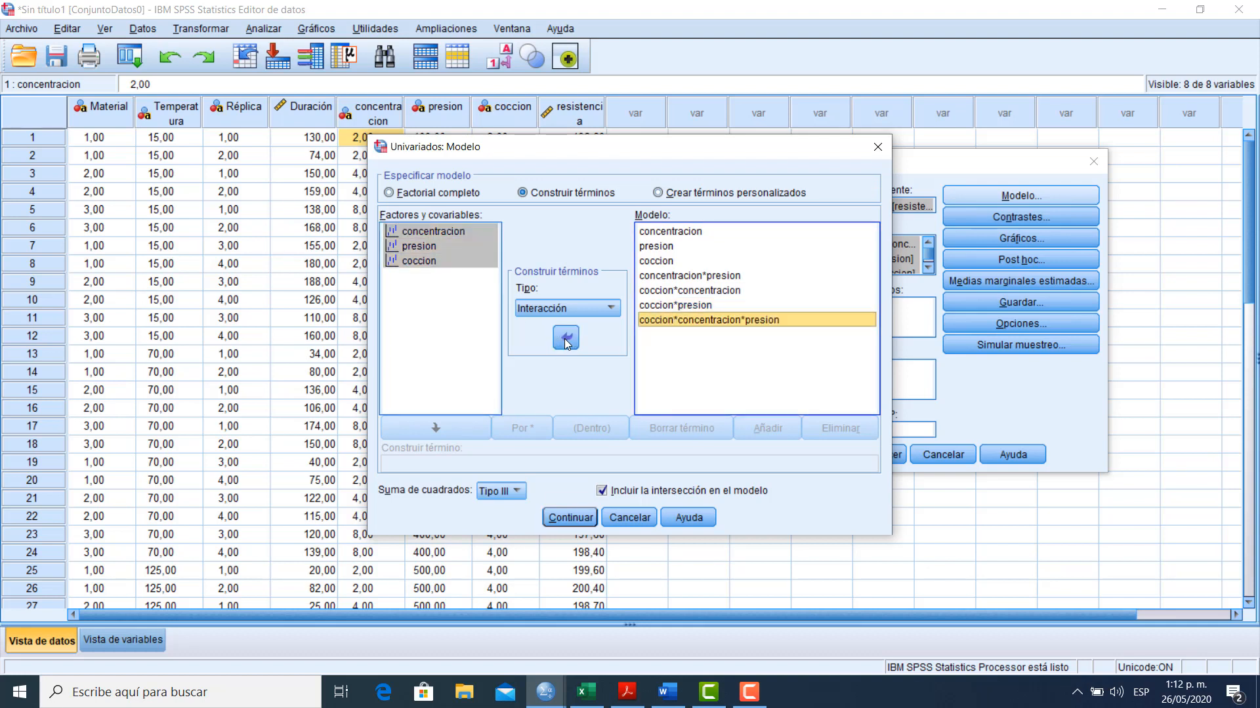
Exclude the intercept from the model, accept the model specification and run the univariate analysis
left_click(605, 492)
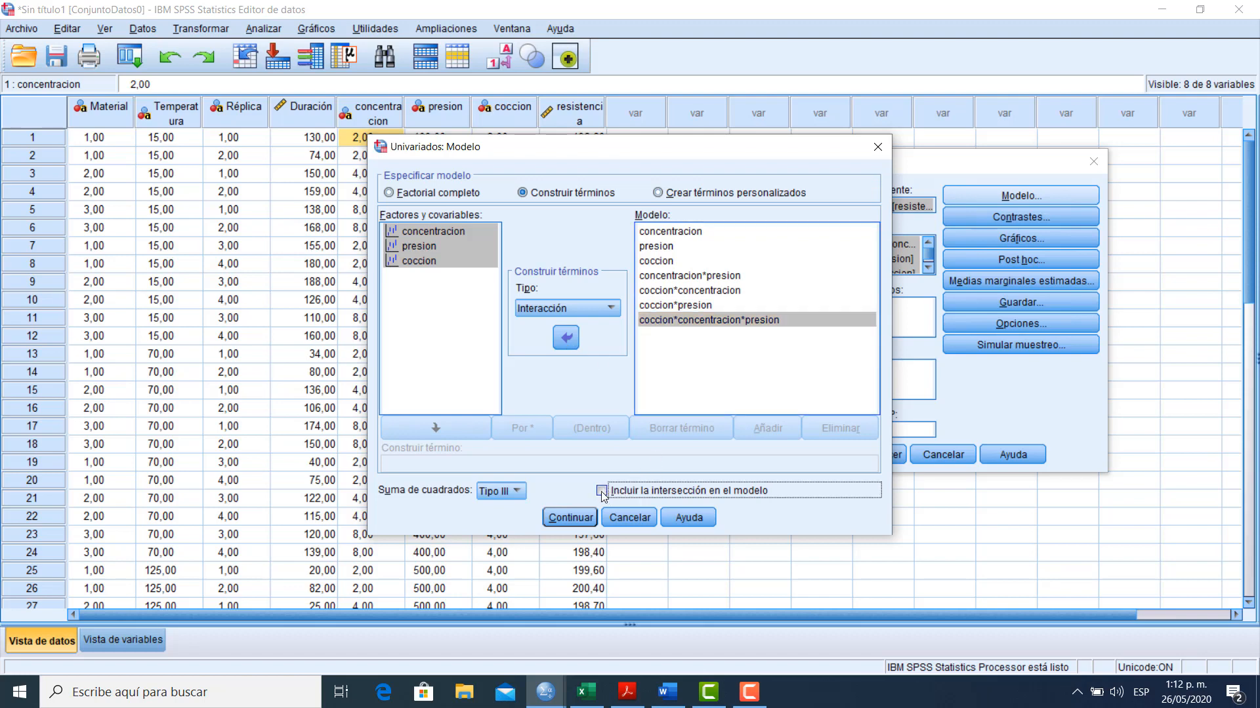
left_click(563, 518)
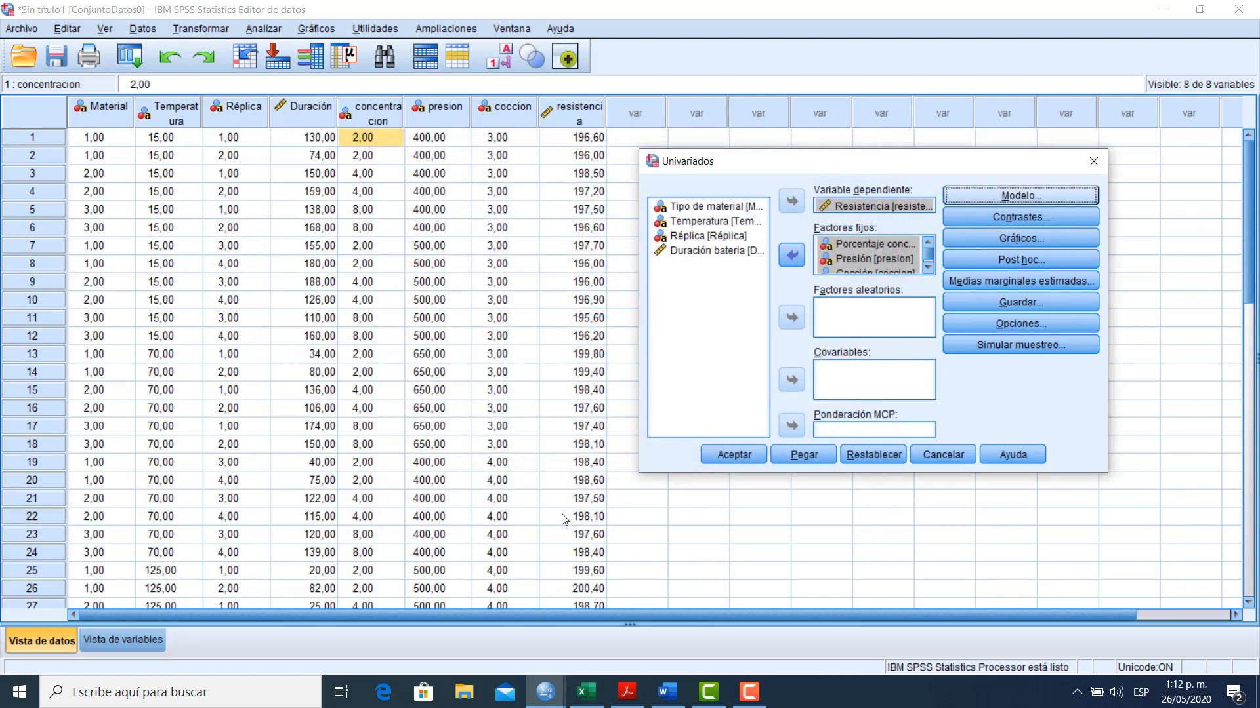
left_click(720, 460)
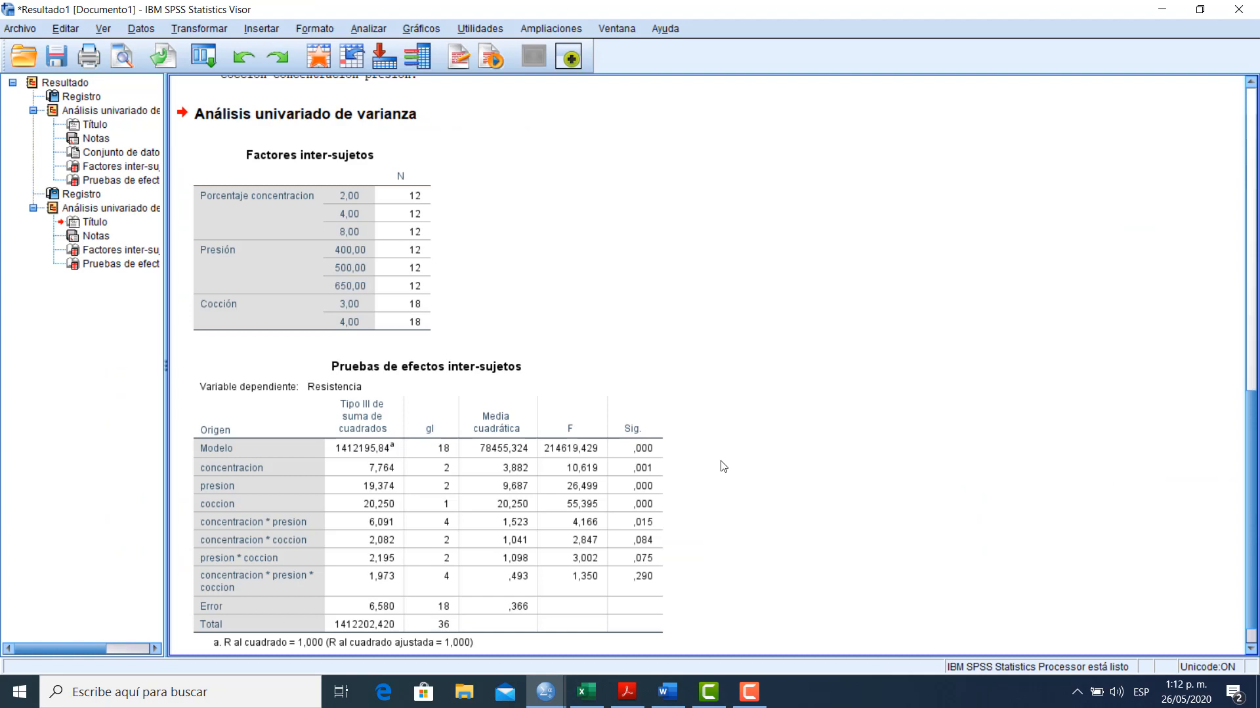
Examine the between-subjects effects table for Resistencia, comparing the significance of the main effects and interactions
scroll(1254, 413, "down", 1)
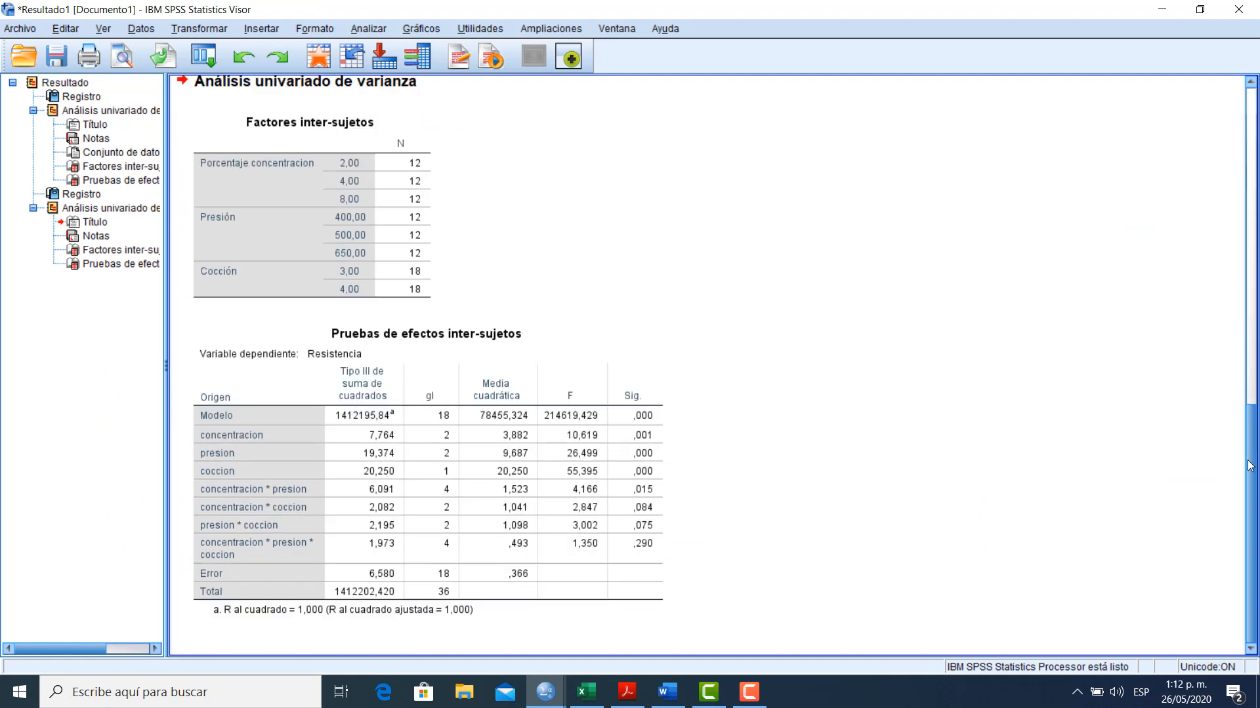
left_click(483, 425)
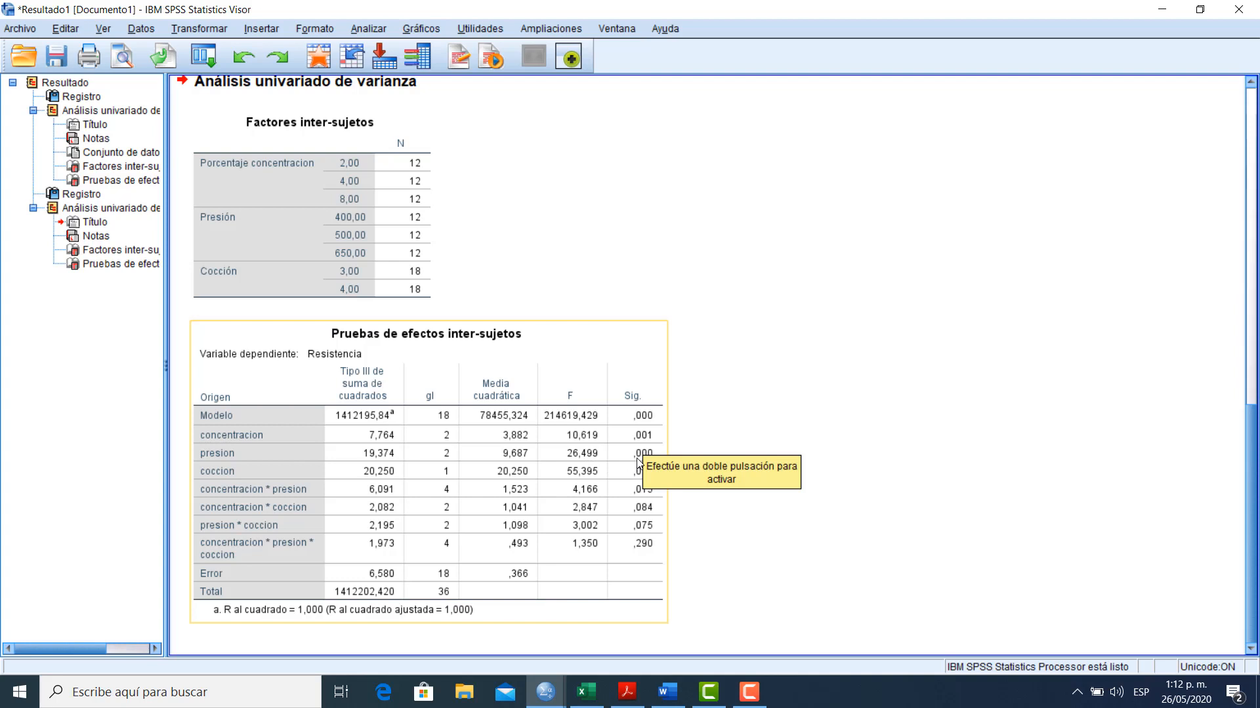
left_click(891, 516)
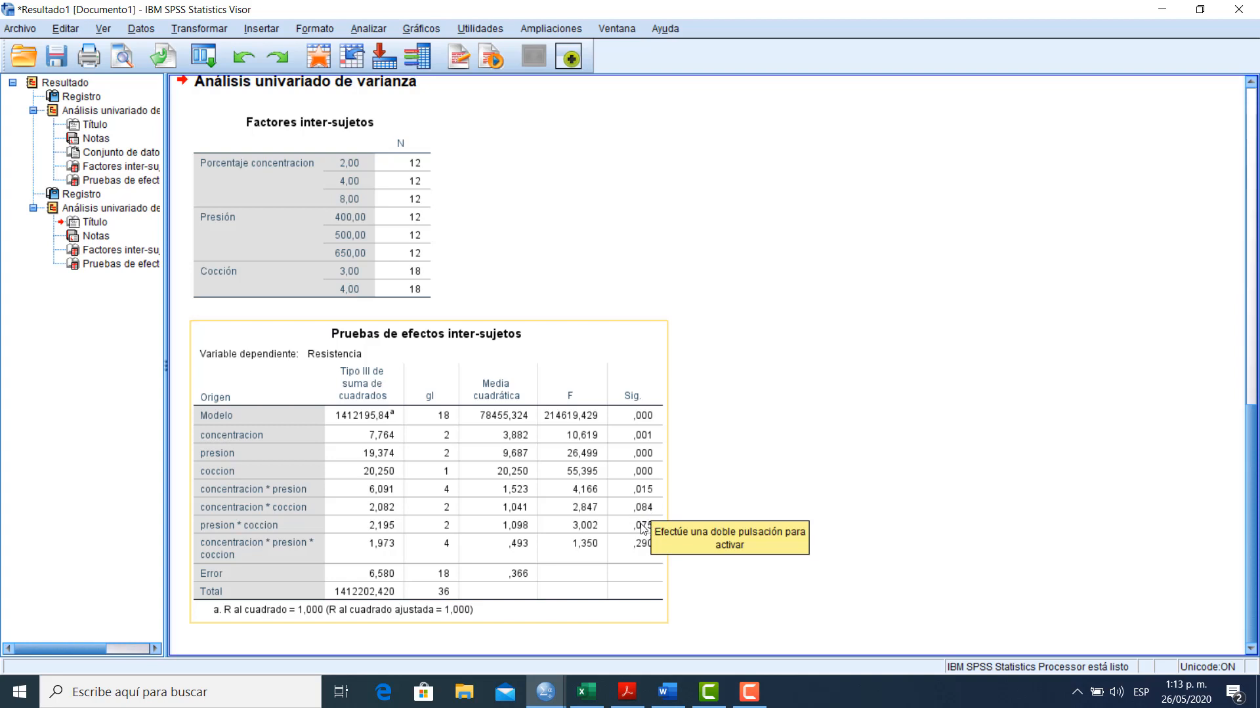
left_click(748, 566)
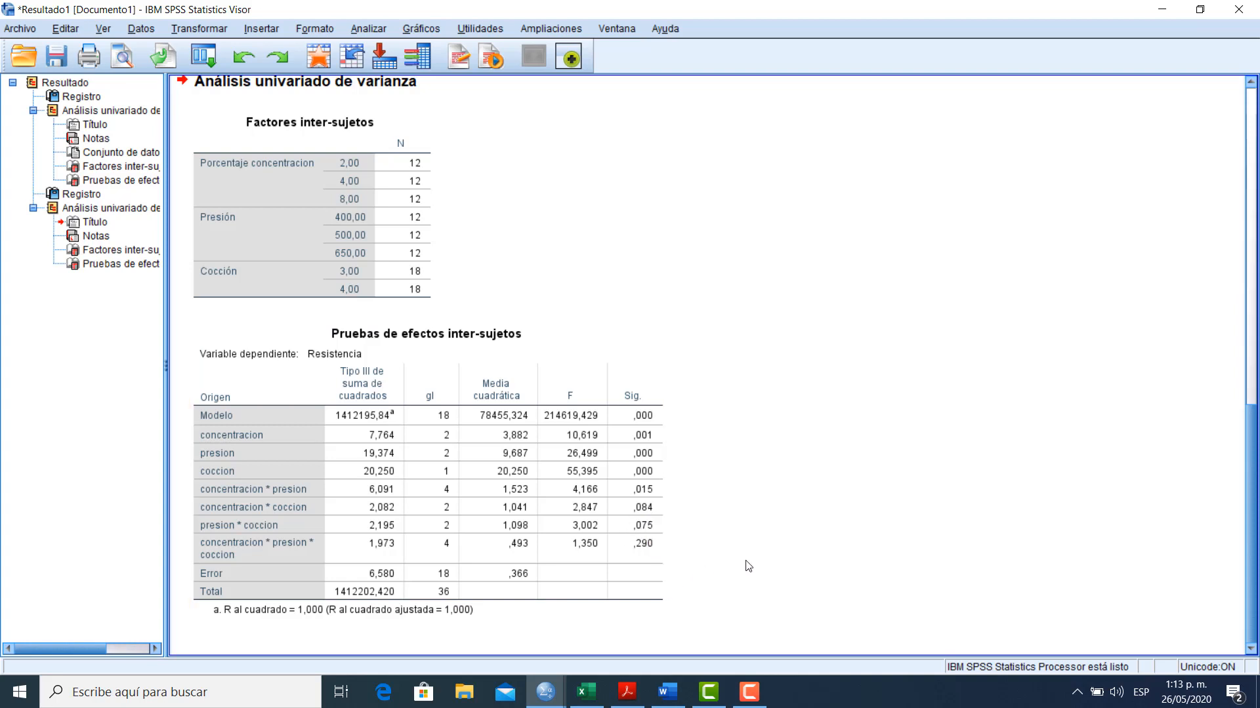
left_click(620, 532)
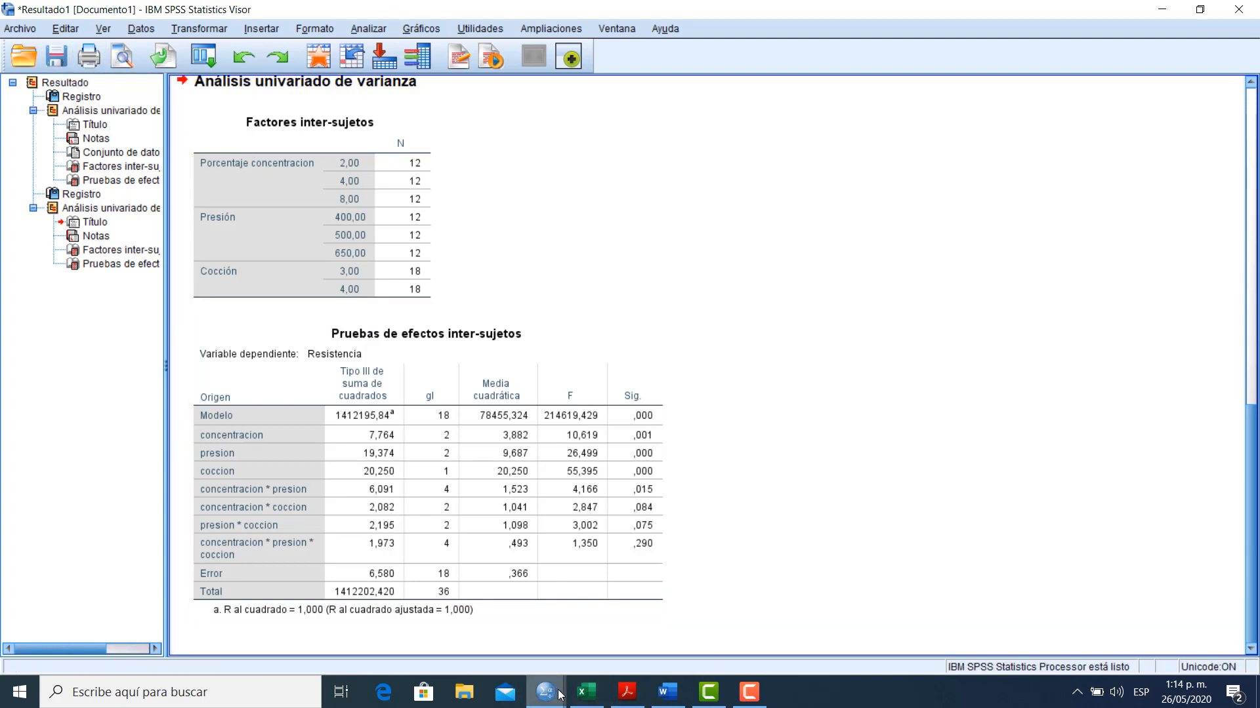
mouse_move(558, 695)
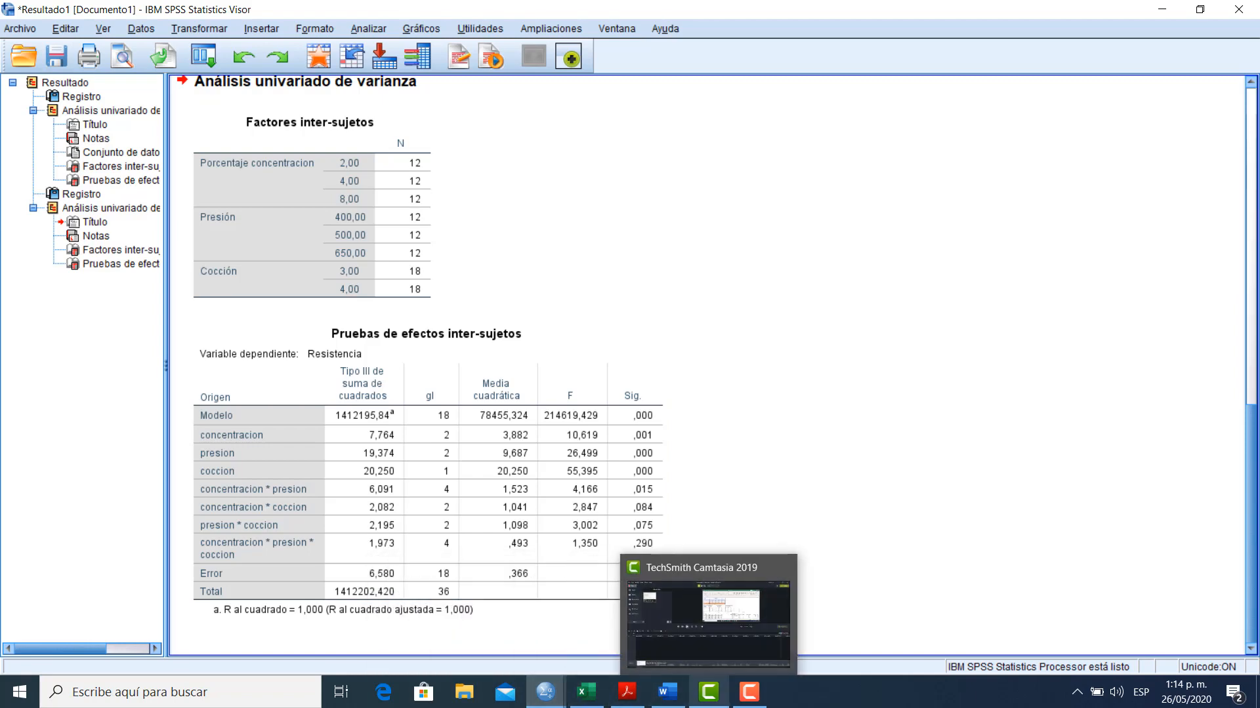